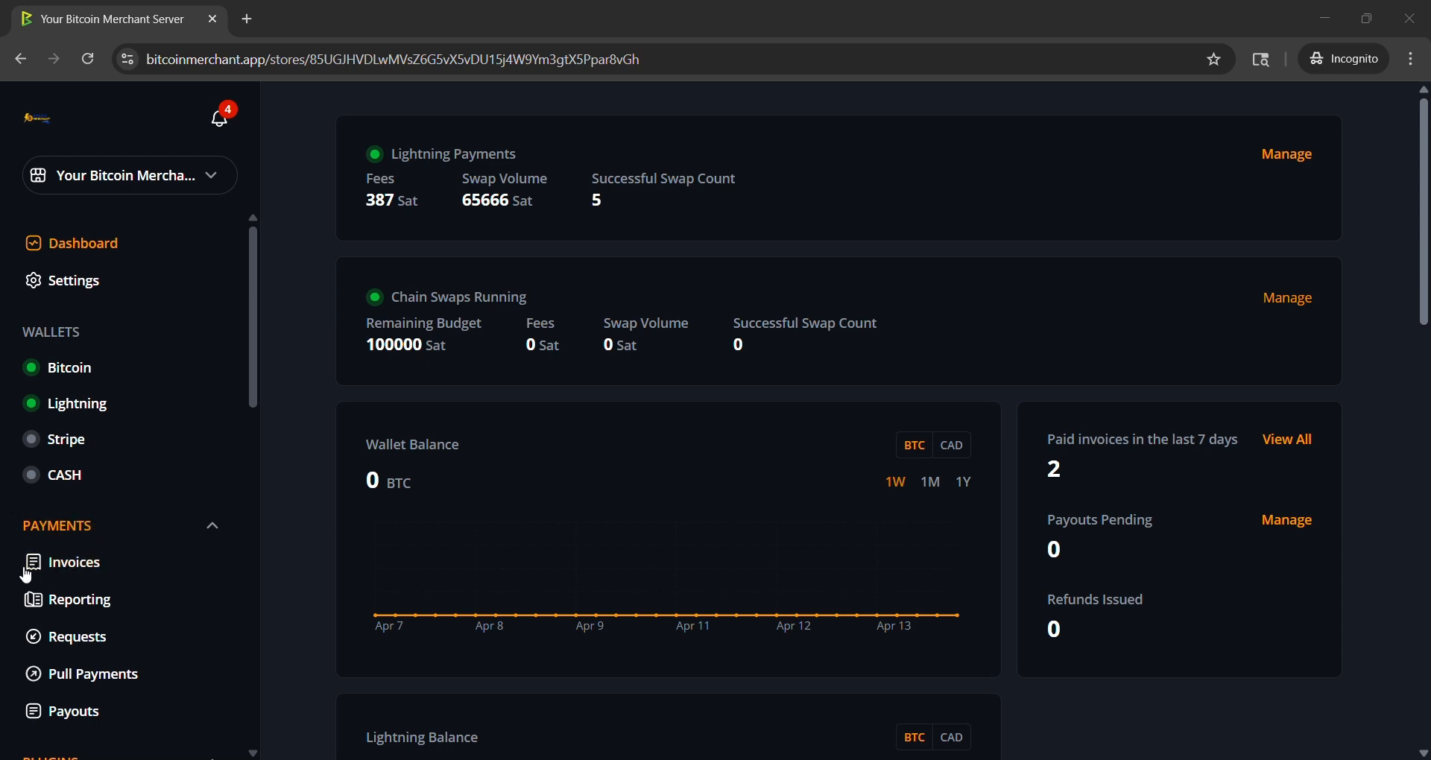
# Step: Open the invoice list and expand the payment details of the settled 10.50 CAD invoice created 4/3/26, 7:23 AM
pyautogui.click(70, 575)
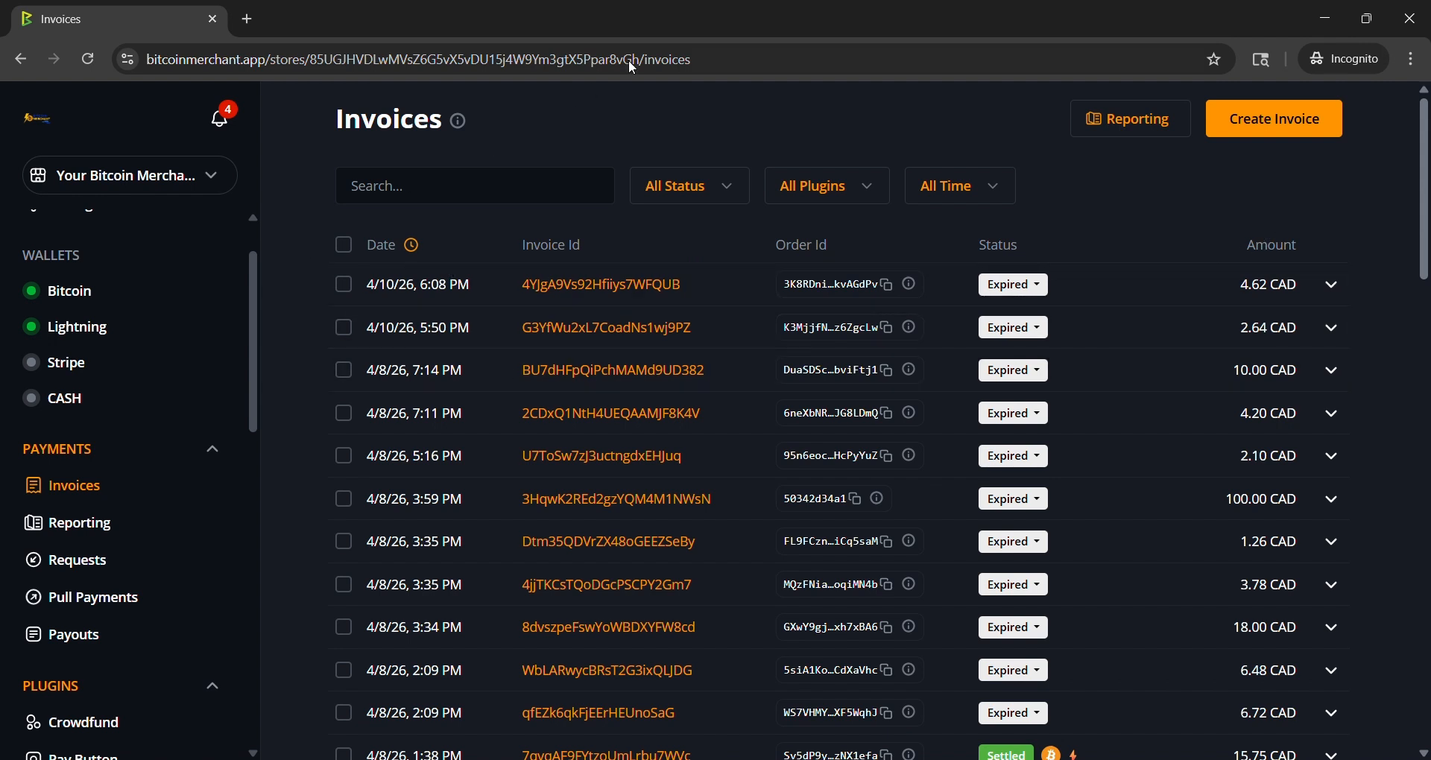
pyautogui.scroll(-4, 501, 380)
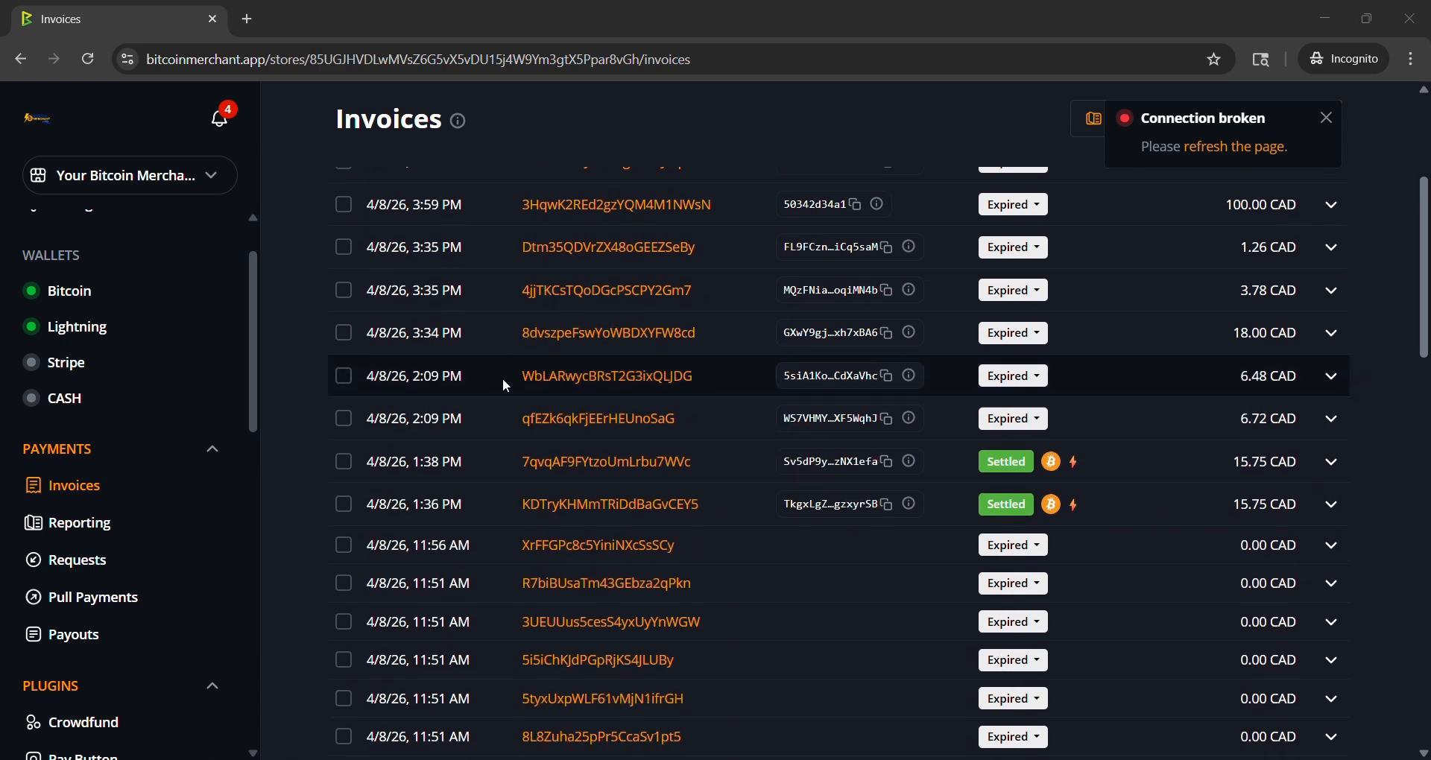
pyautogui.scroll(-1, 503, 378)
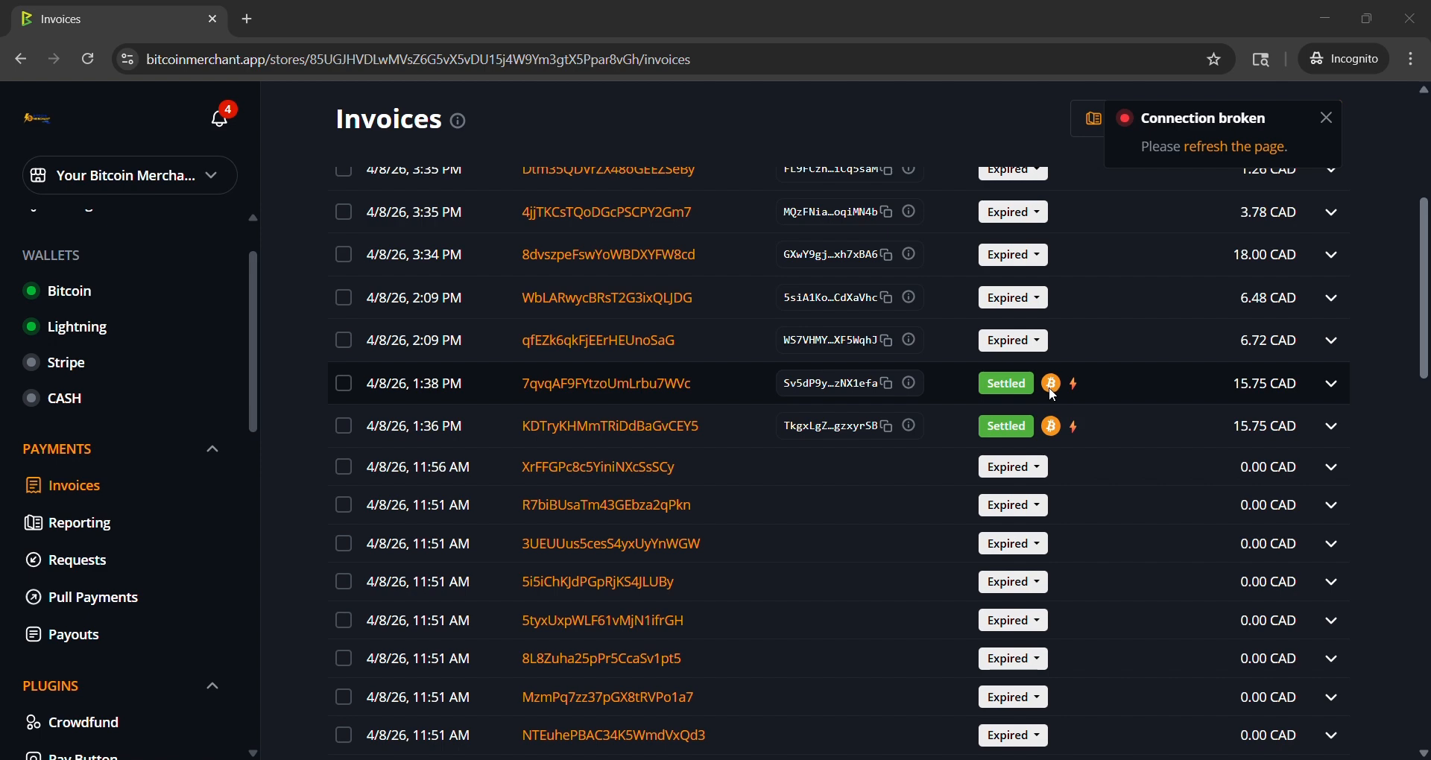
pyautogui.scroll(-8, 721, 297)
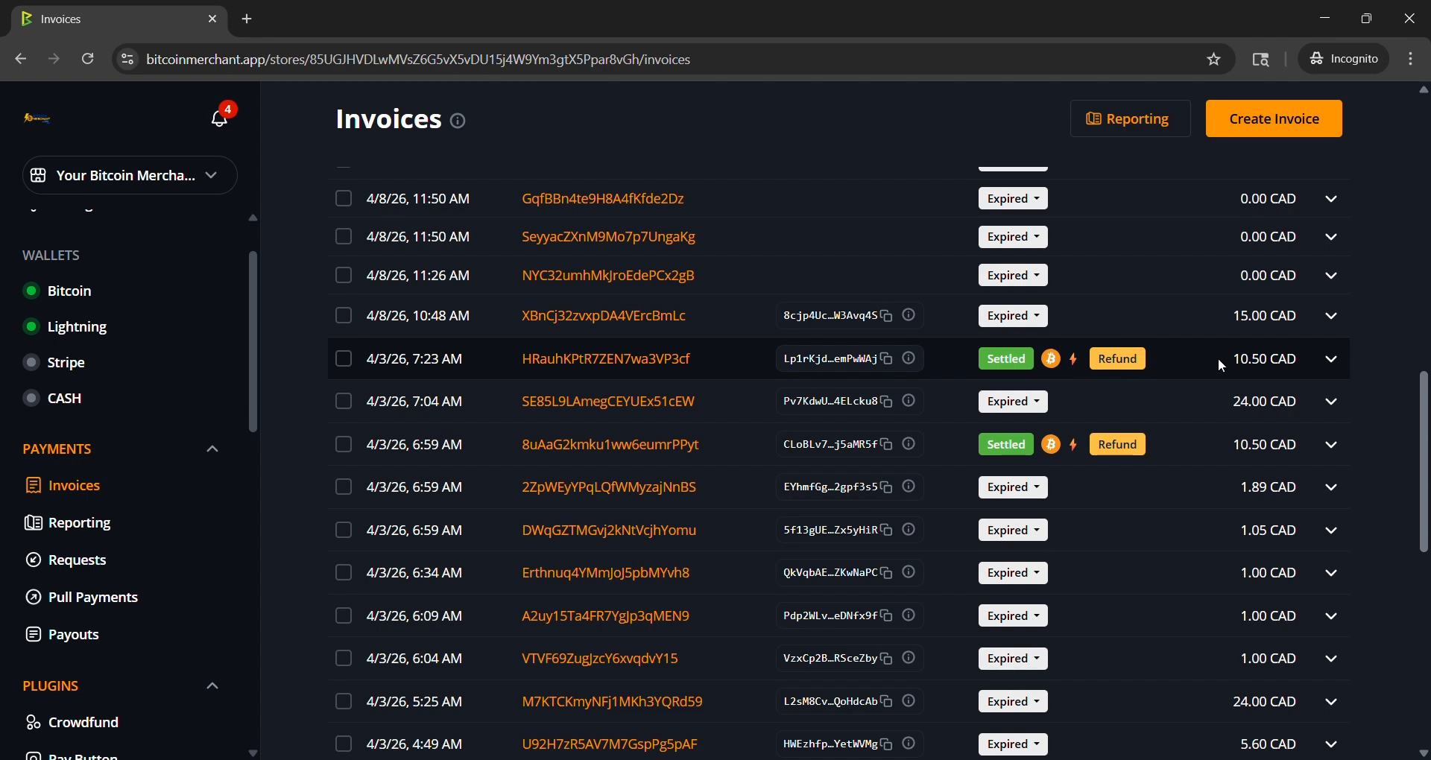
pyautogui.click(1334, 366)
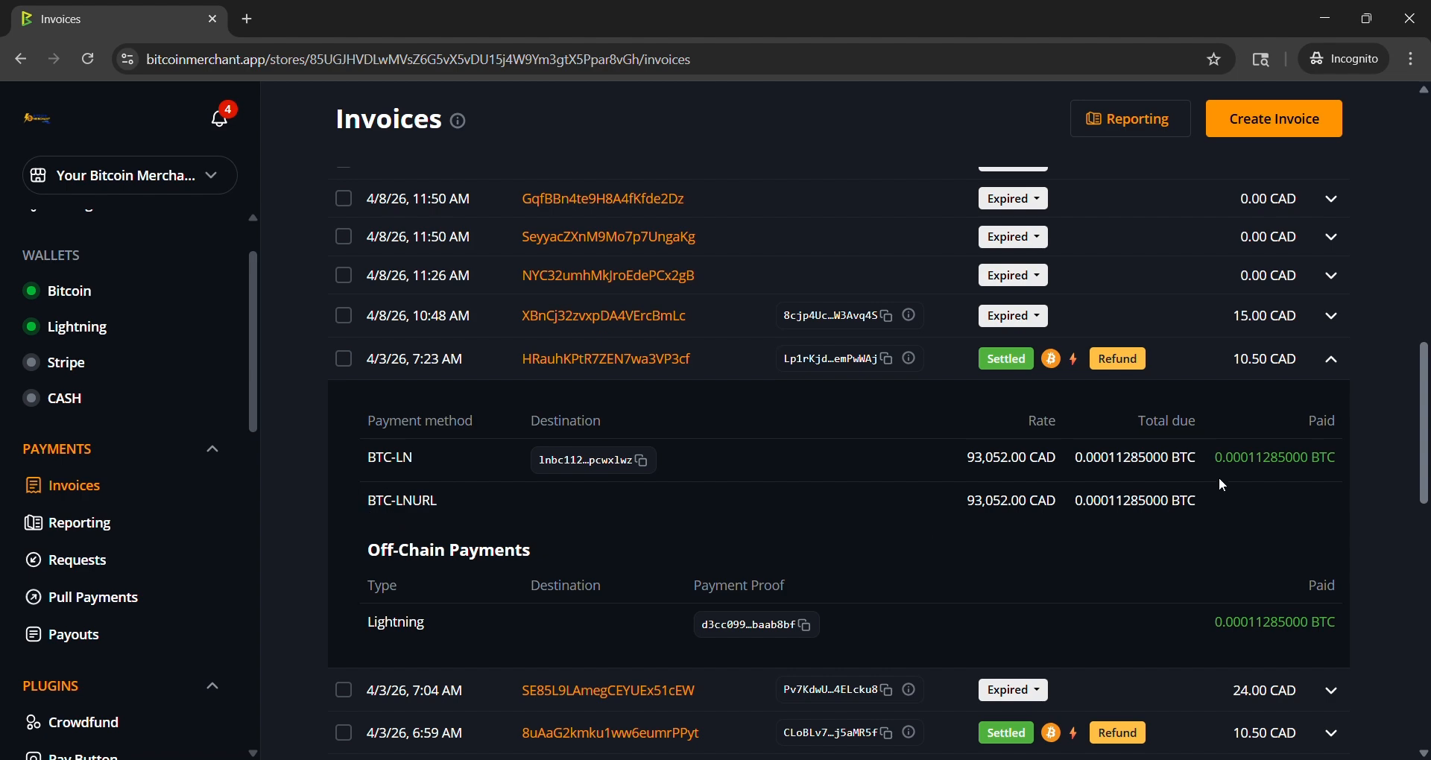
pyautogui.moveTo(1073, 459); pyautogui.dragTo(1173, 458)
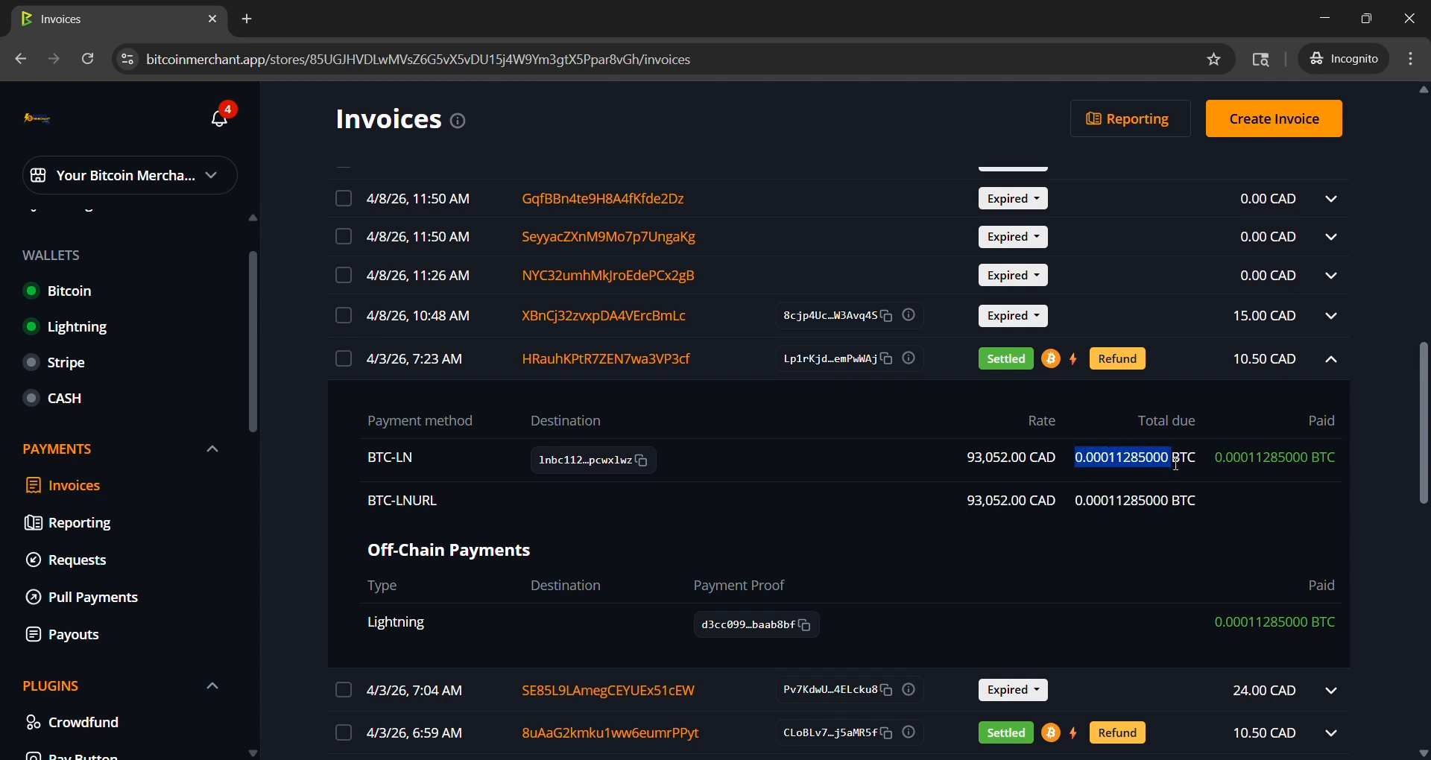
pyautogui.click(1121, 477)
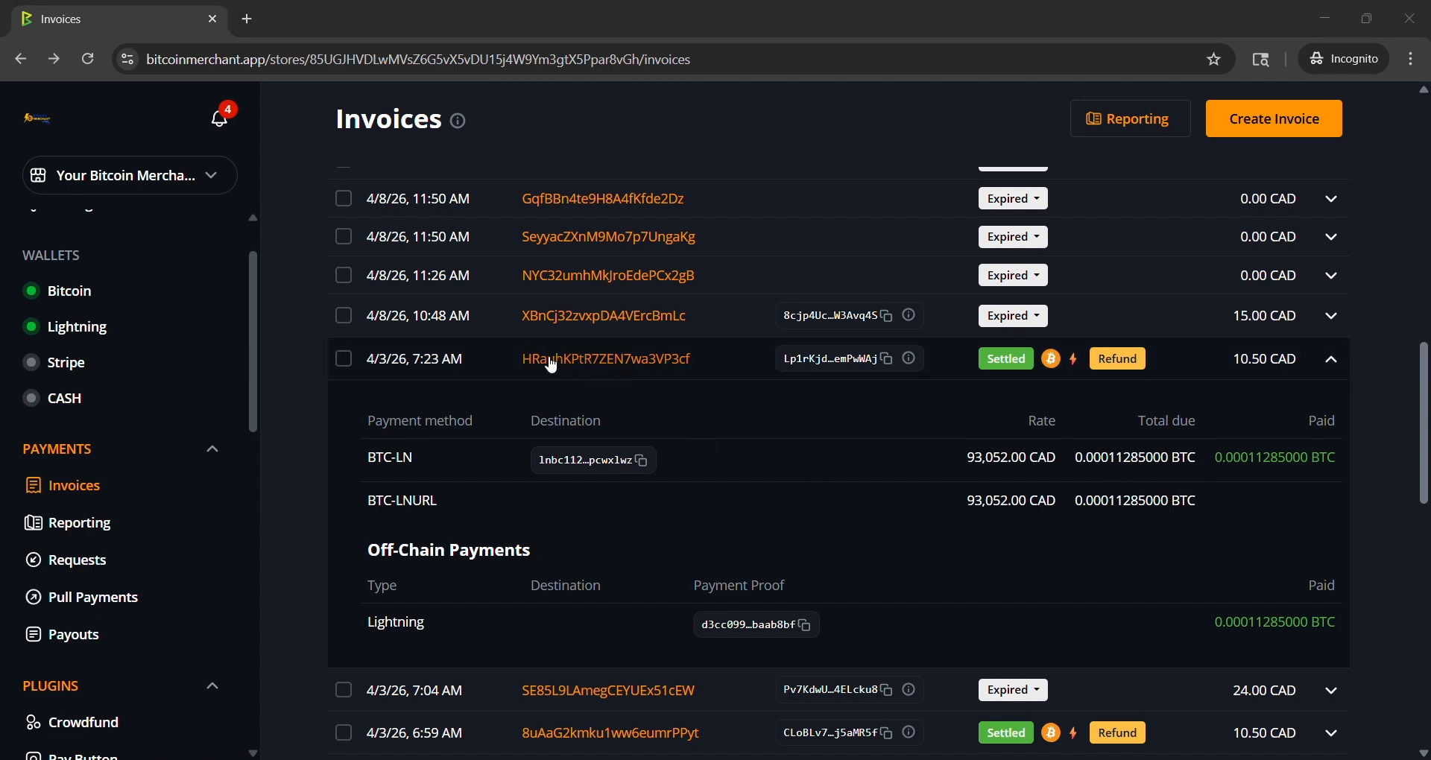
# Step: Open the full page of the 4/3/26, 7:23 AM invoice and review its general, product, receipt and payment summary information
pyautogui.click(587, 359)
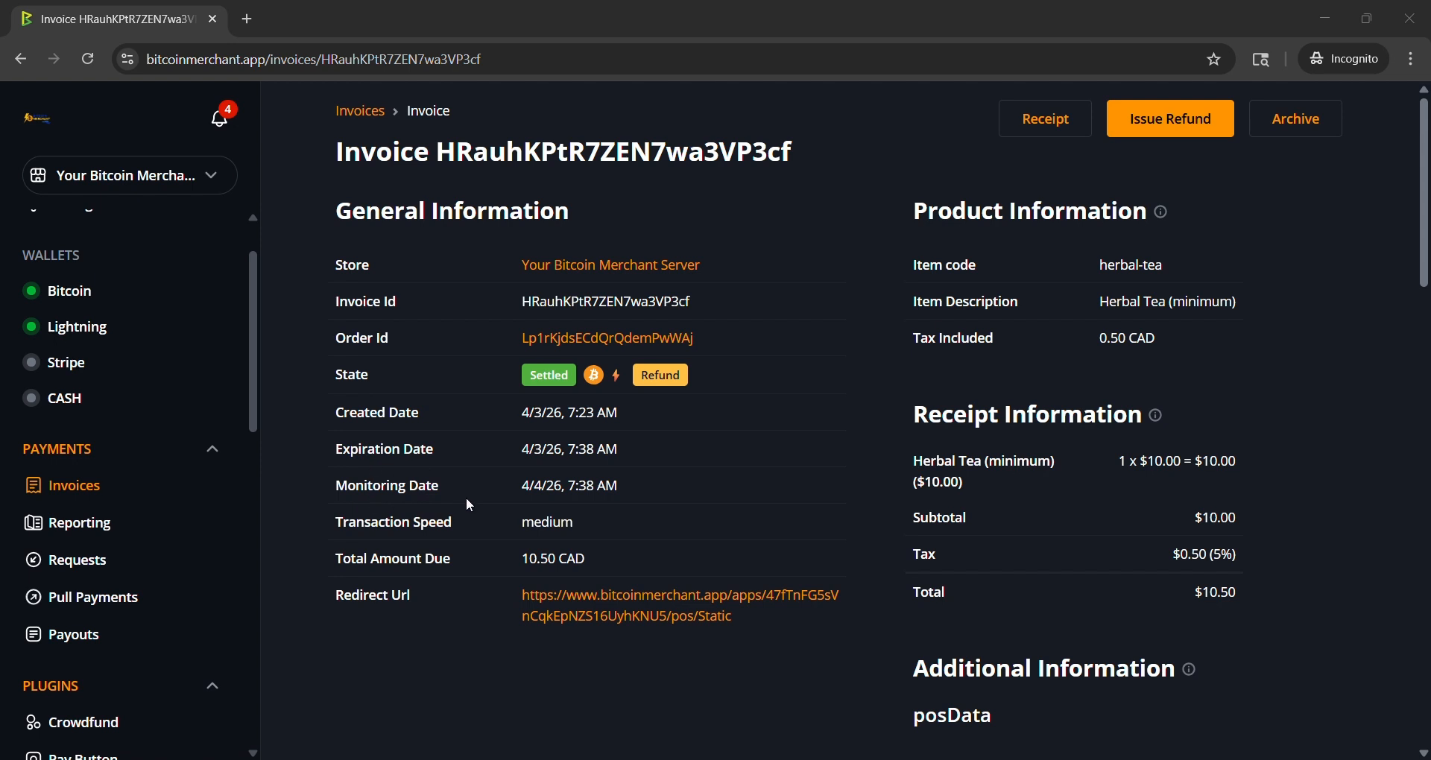
pyautogui.scroll(-1, 469, 509)
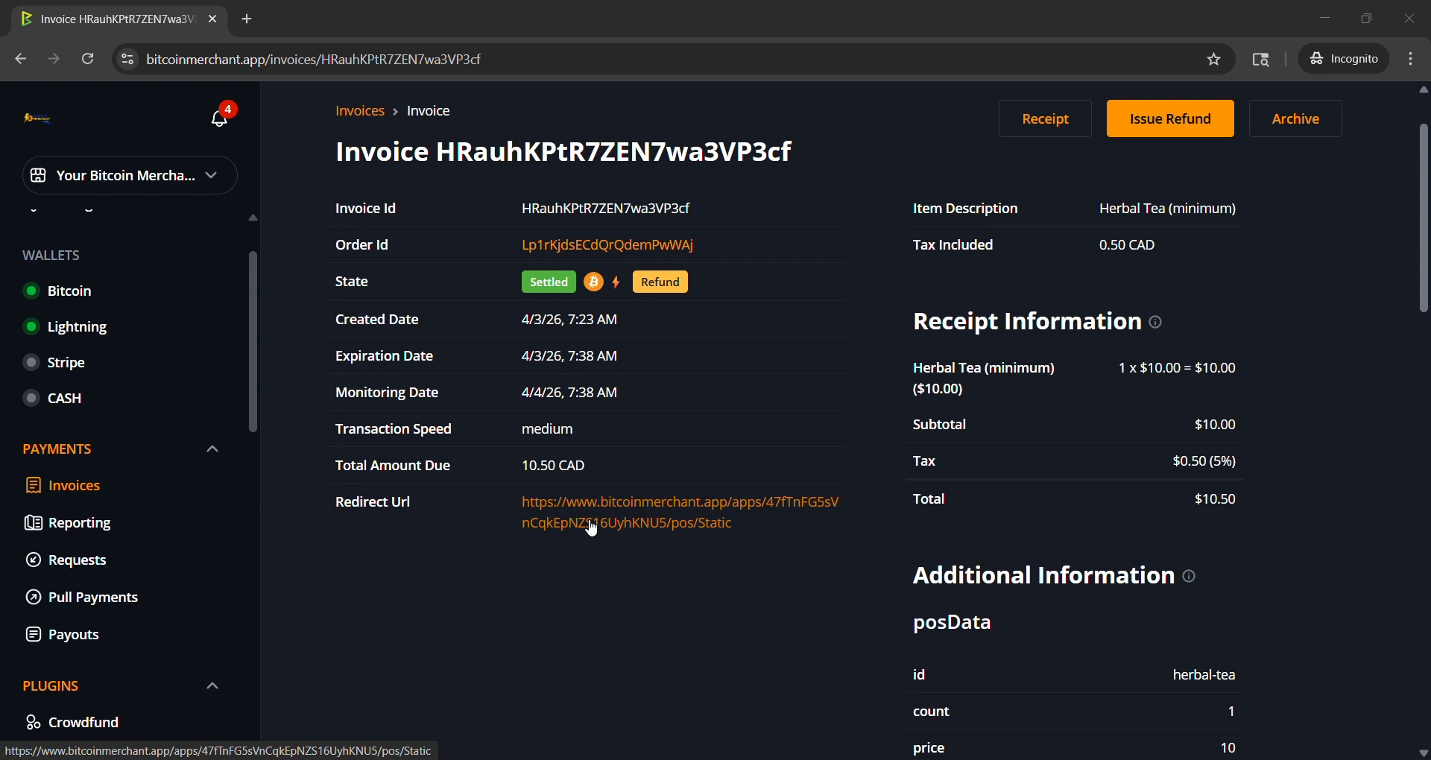
pyautogui.scroll(-1, 592, 527)
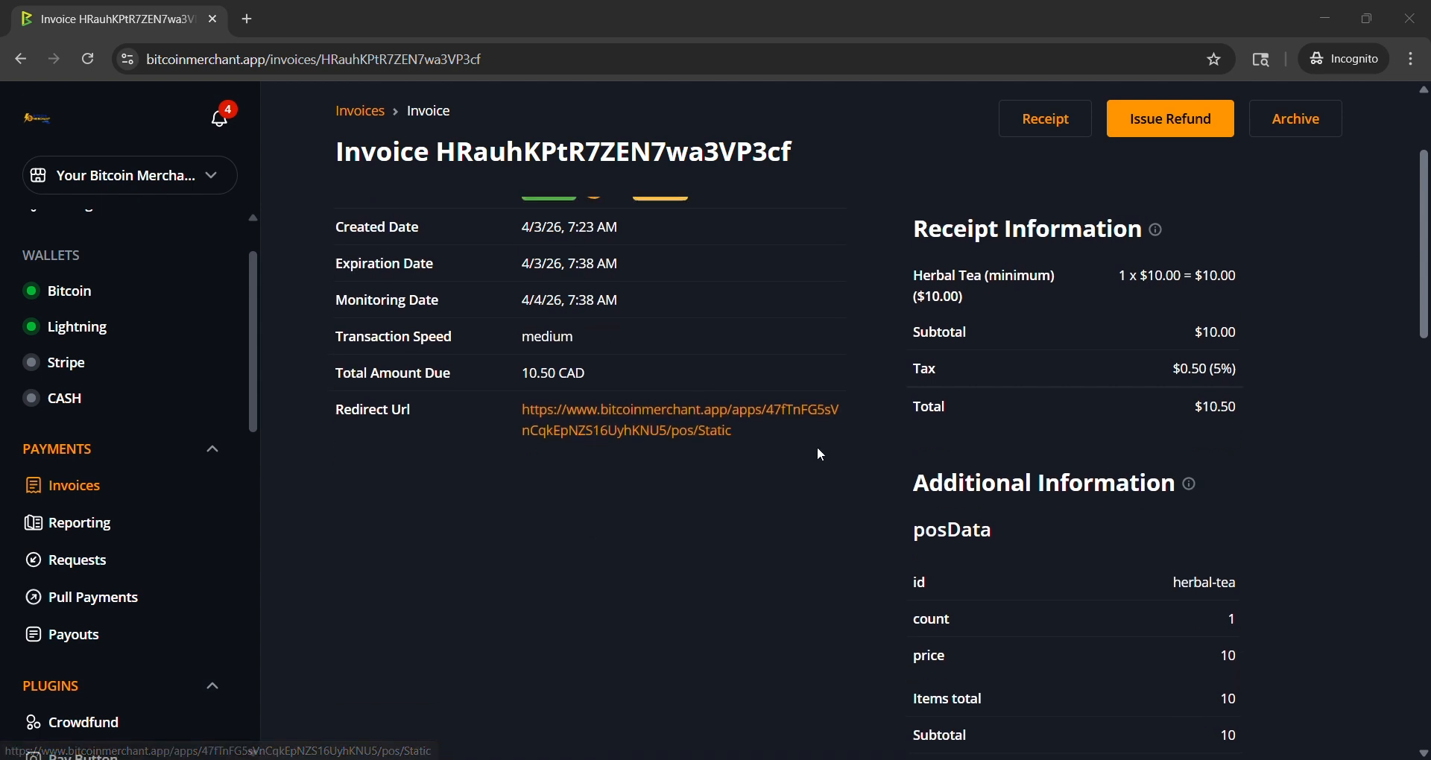
pyautogui.scroll(2, 895, 477)
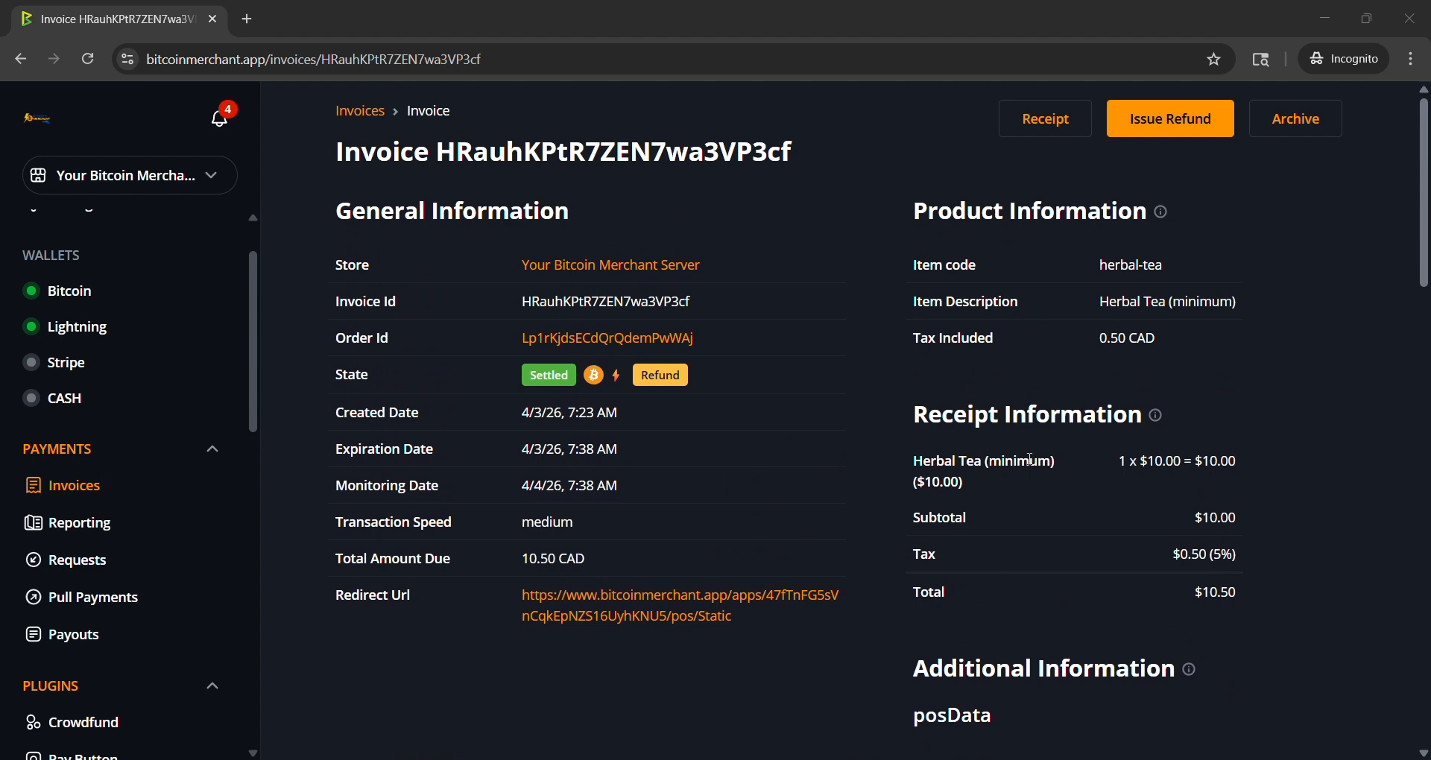
pyautogui.scroll(-5, 1030, 458)
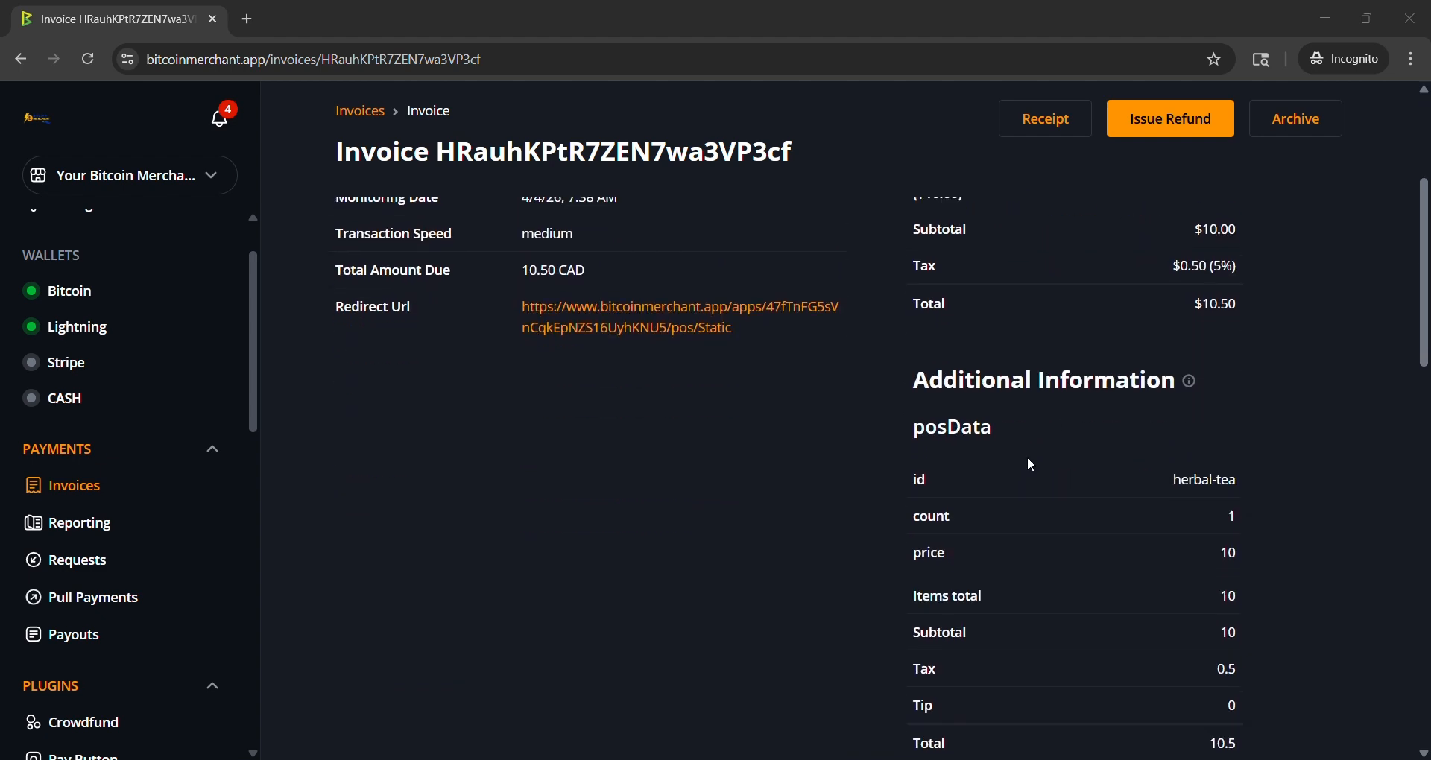
pyautogui.scroll(-3, 1032, 465)
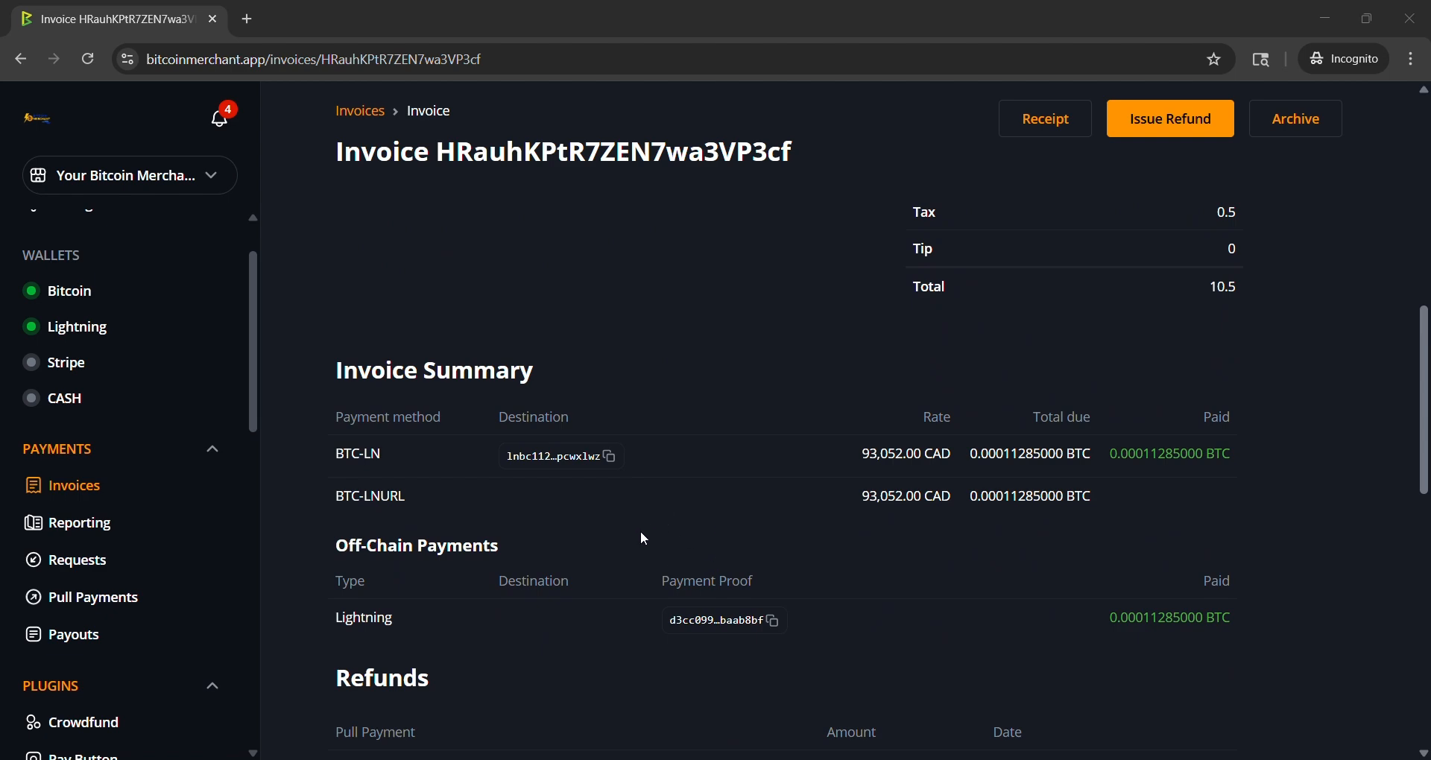
pyautogui.scroll(-3, 645, 539)
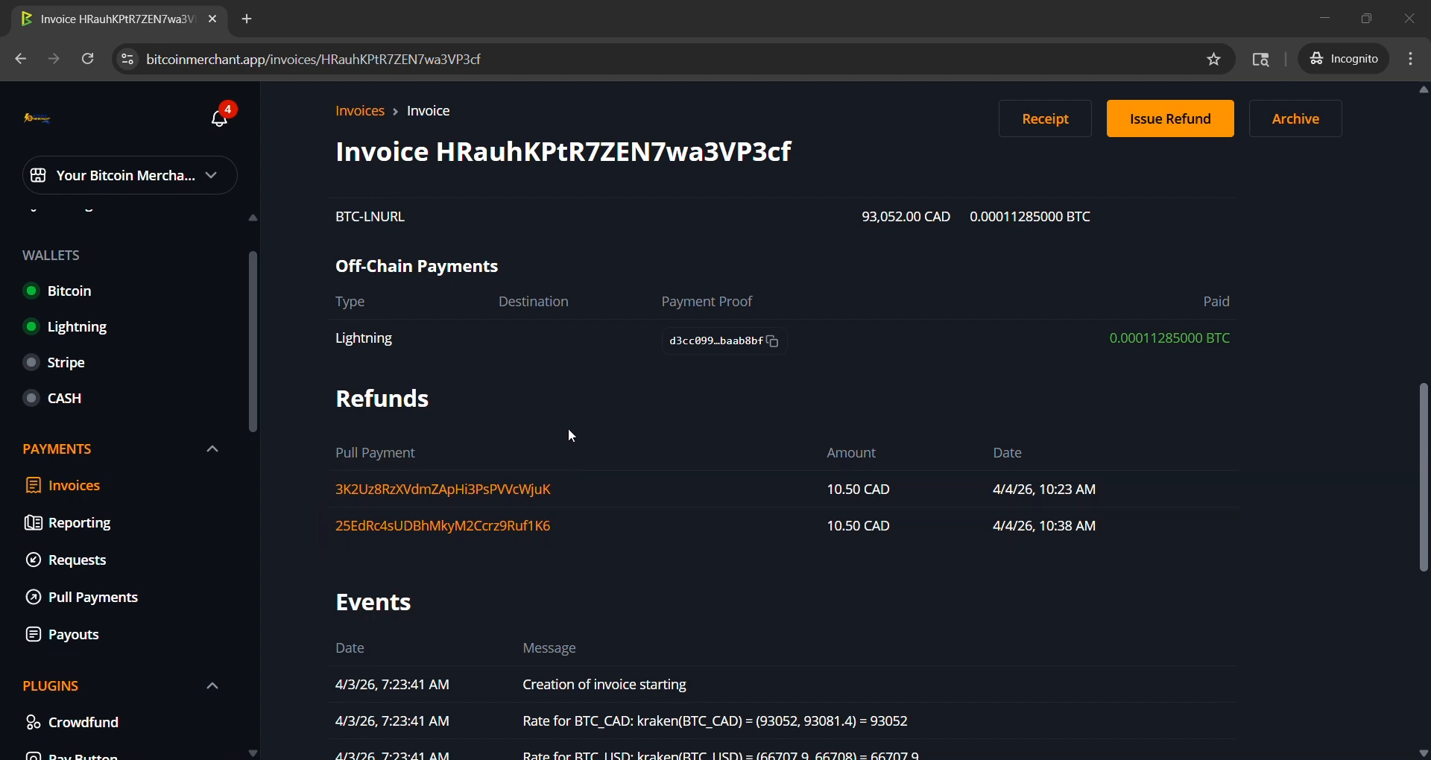
# Step: Examine the invoice's refunds and event log, then return to its general information
pyautogui.scroll(-3, 324, 472)
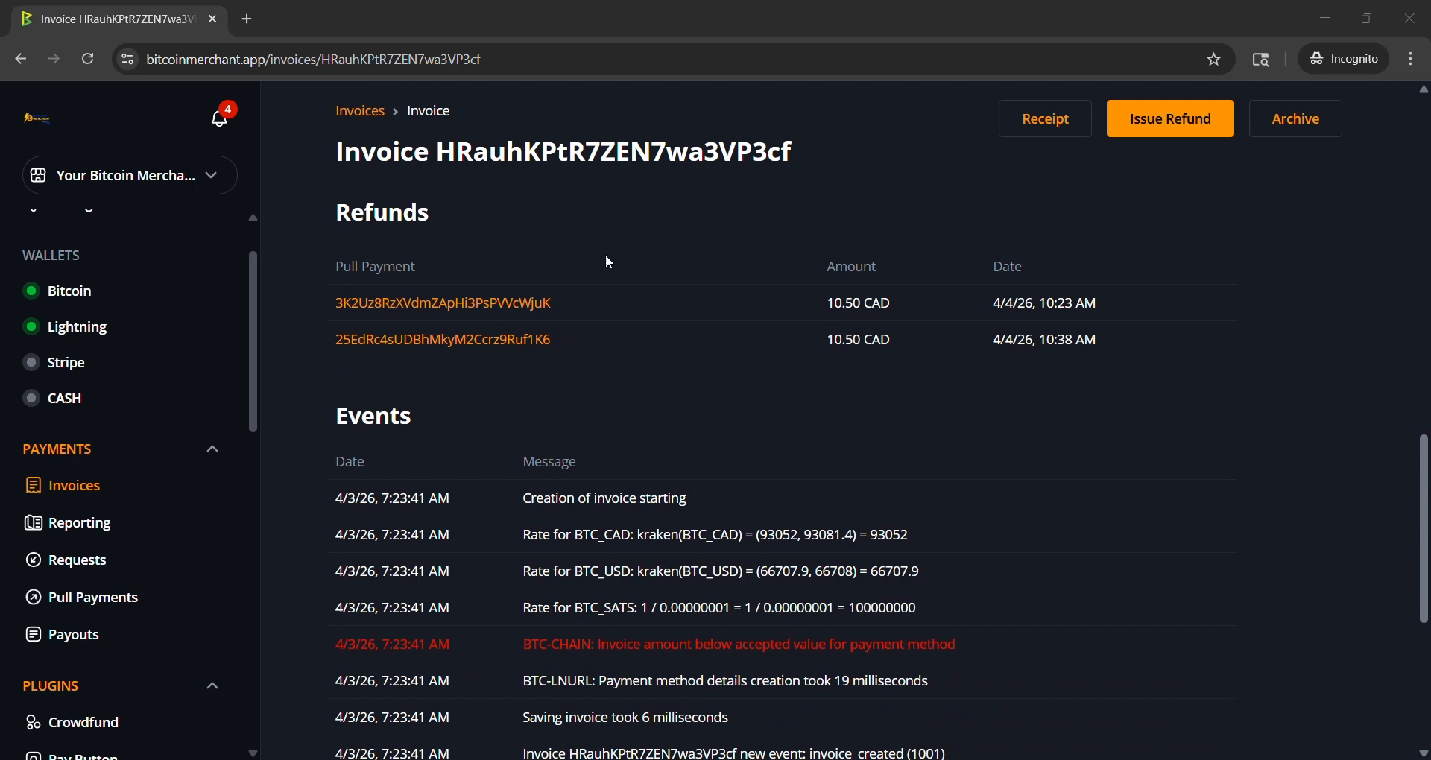
pyautogui.scroll(-1, 340, 448)
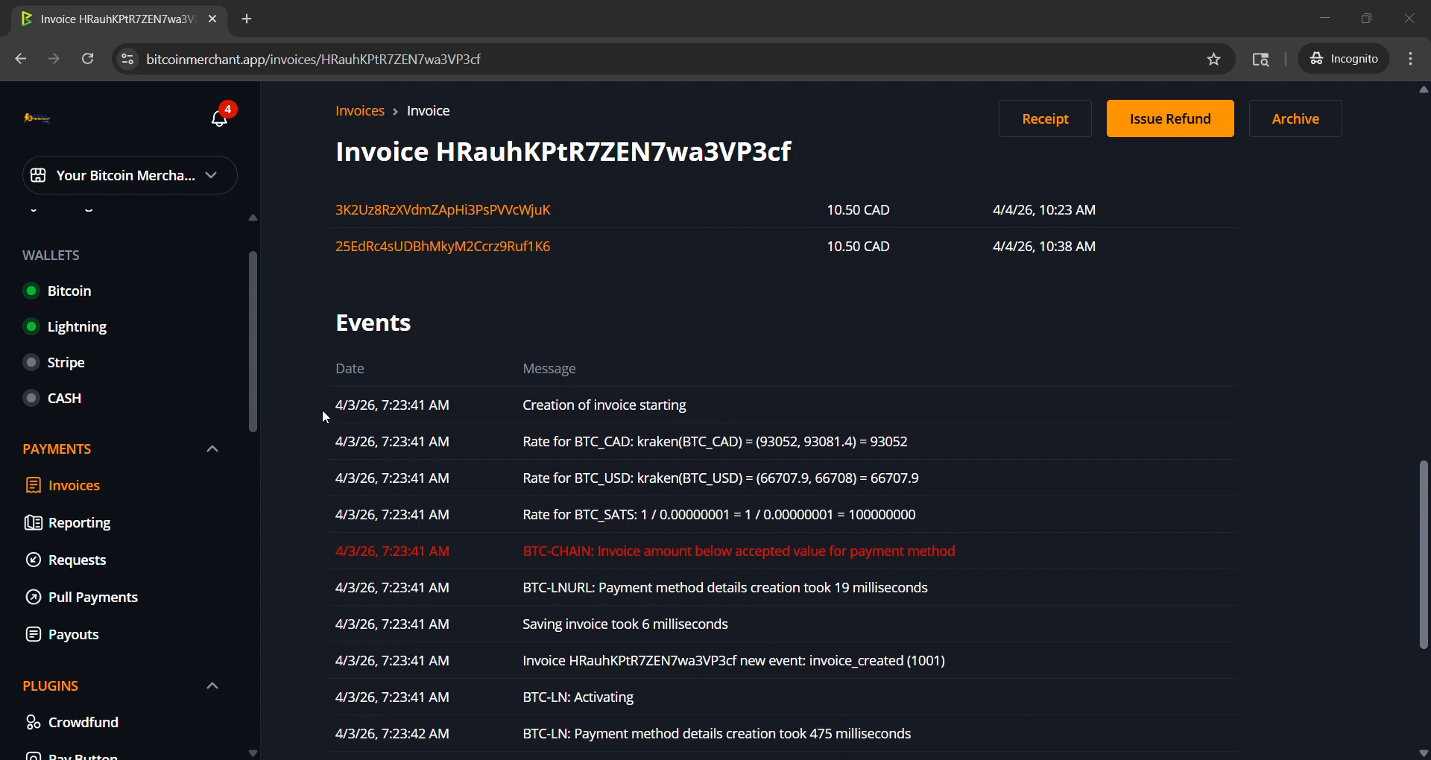
pyautogui.scroll(-3, 313, 396)
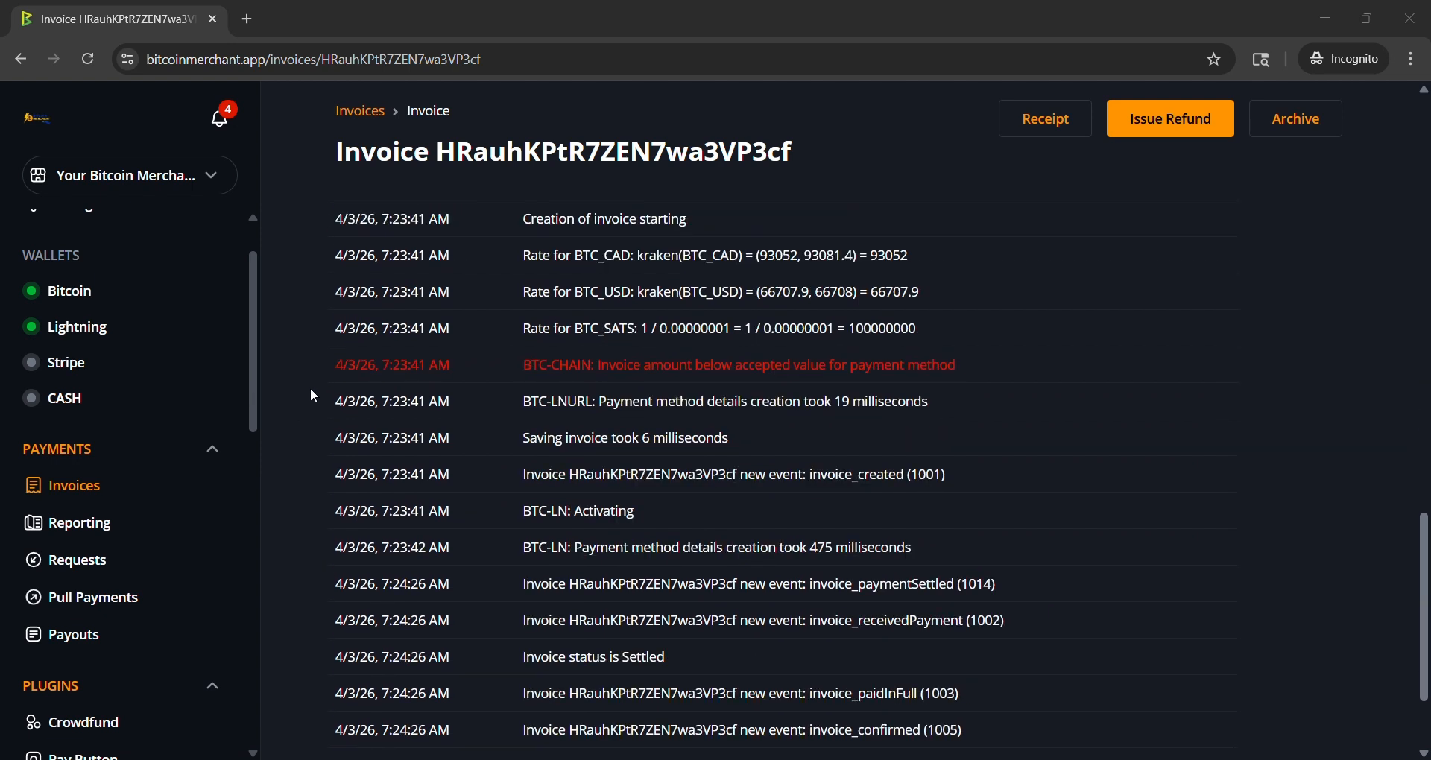
pyautogui.scroll(-1, 313, 397)
pyautogui.scroll(2, 310, 388)
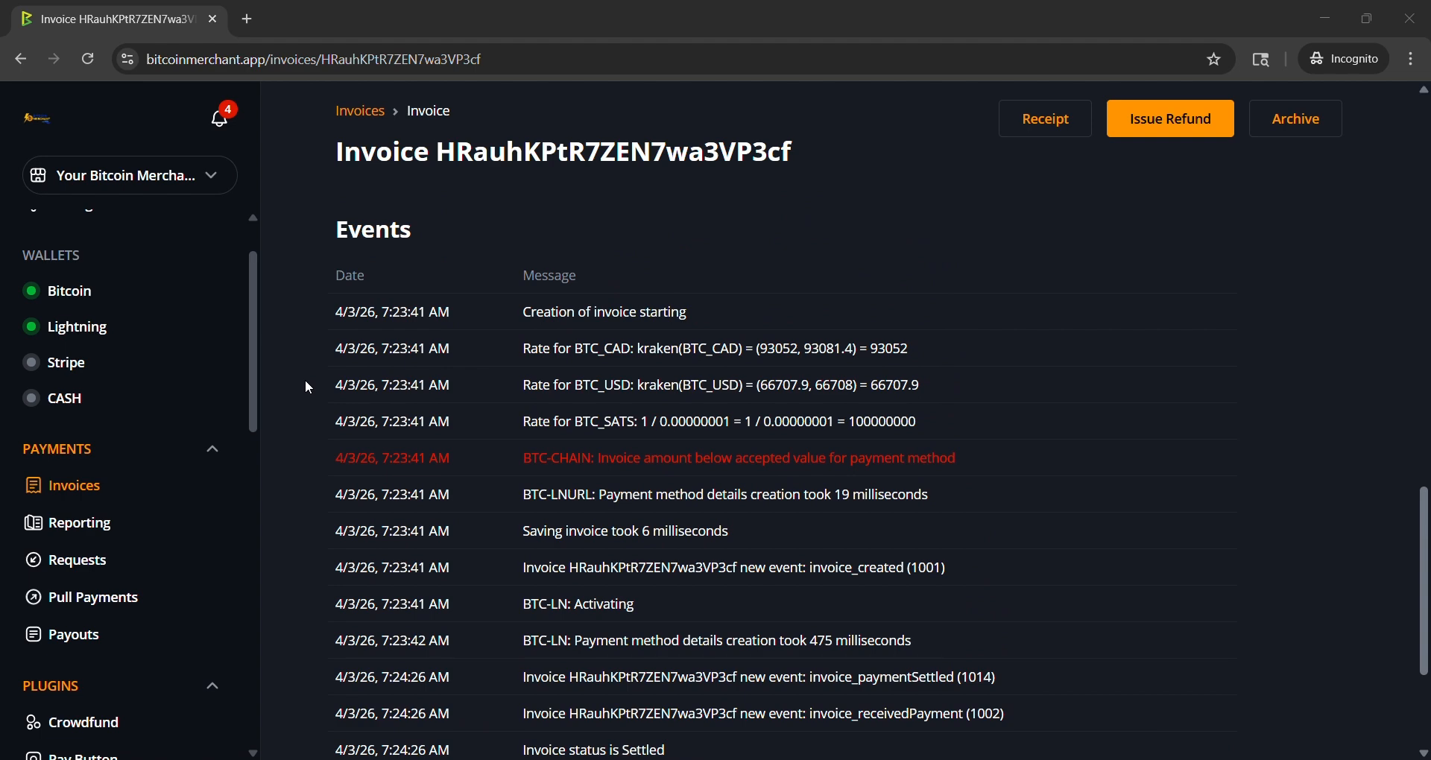
pyautogui.scroll(-2, 605, 470)
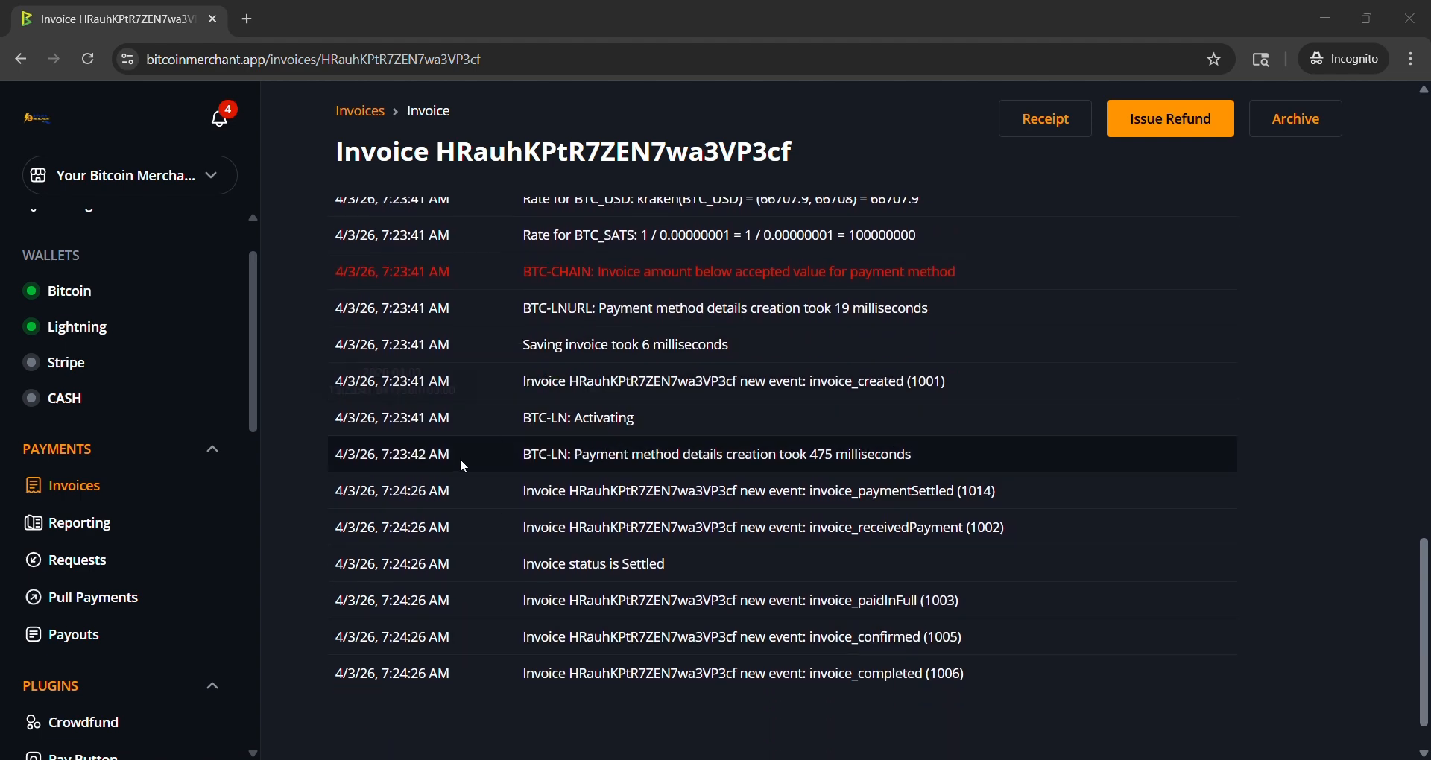
pyautogui.scroll(6, 610, 481)
pyautogui.scroll(8, 712, 516)
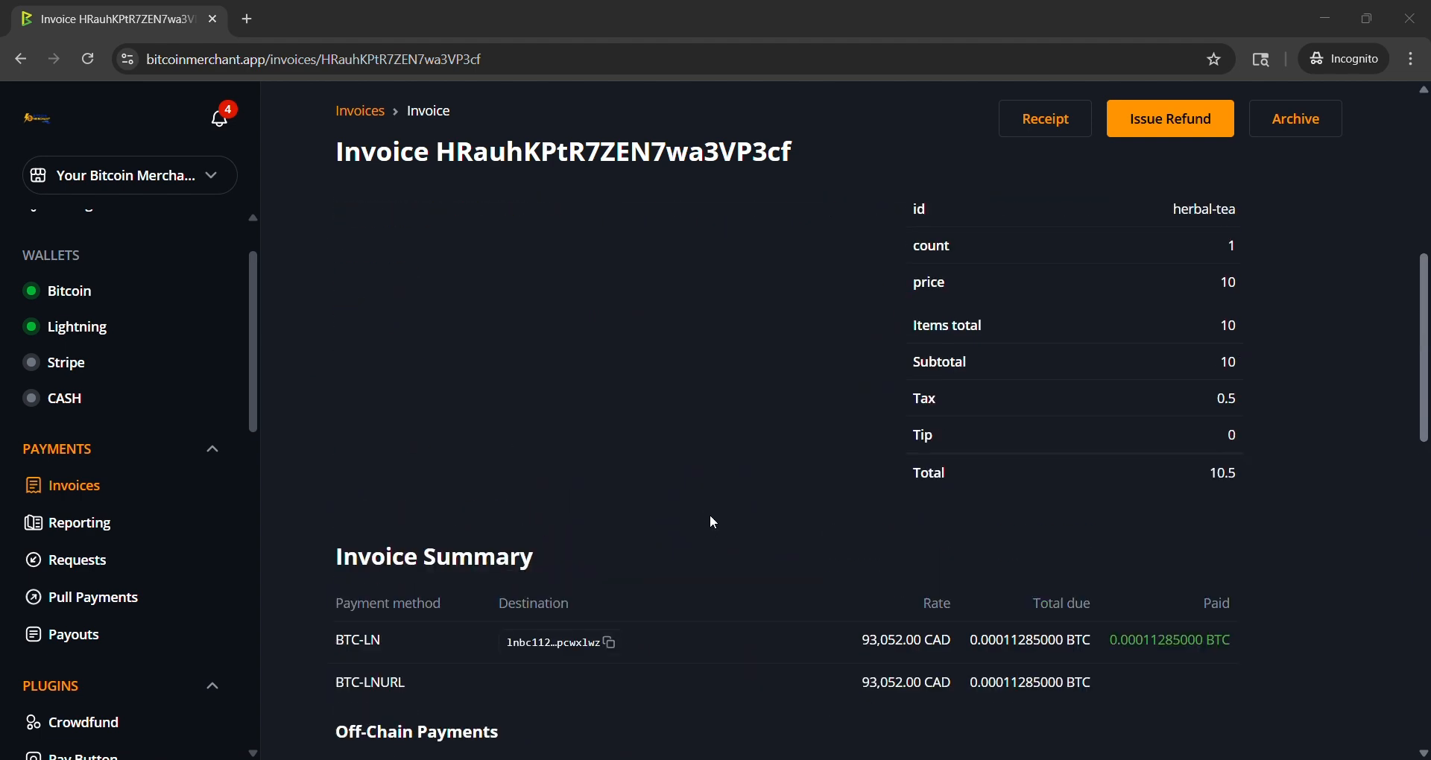
pyautogui.scroll(1, 734, 535)
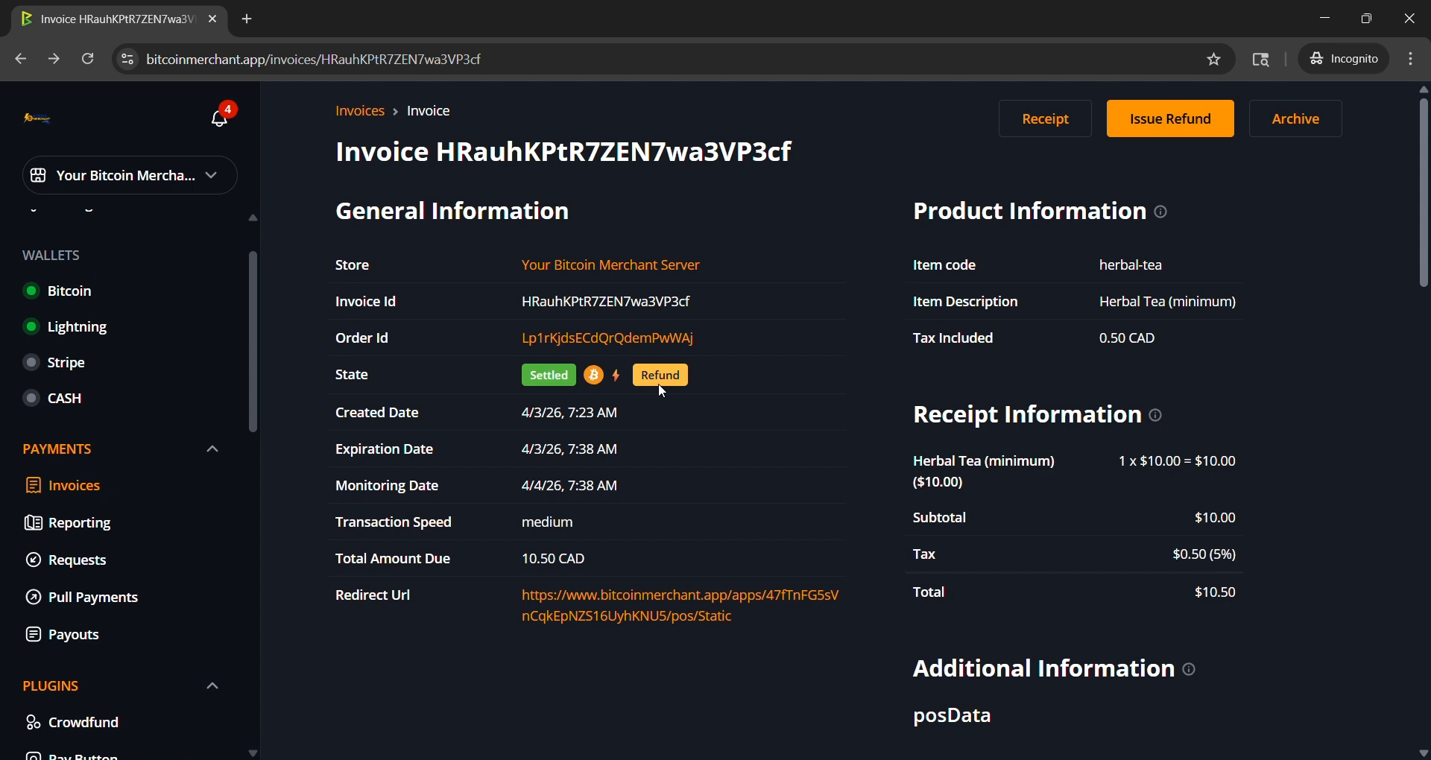
# Step: Return to the invoice list and open the store's Refunds report
pyautogui.click(74, 486)
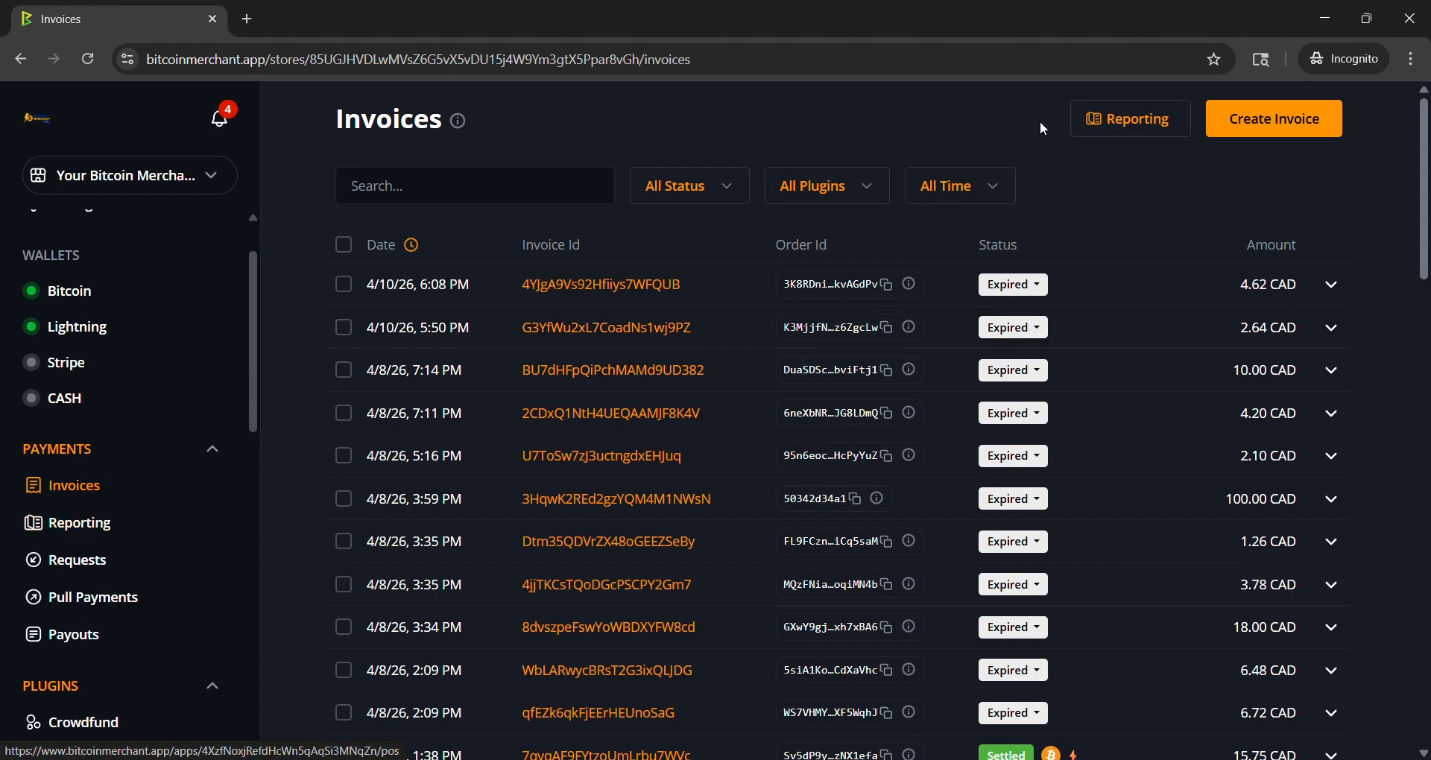
pyautogui.click(1135, 132)
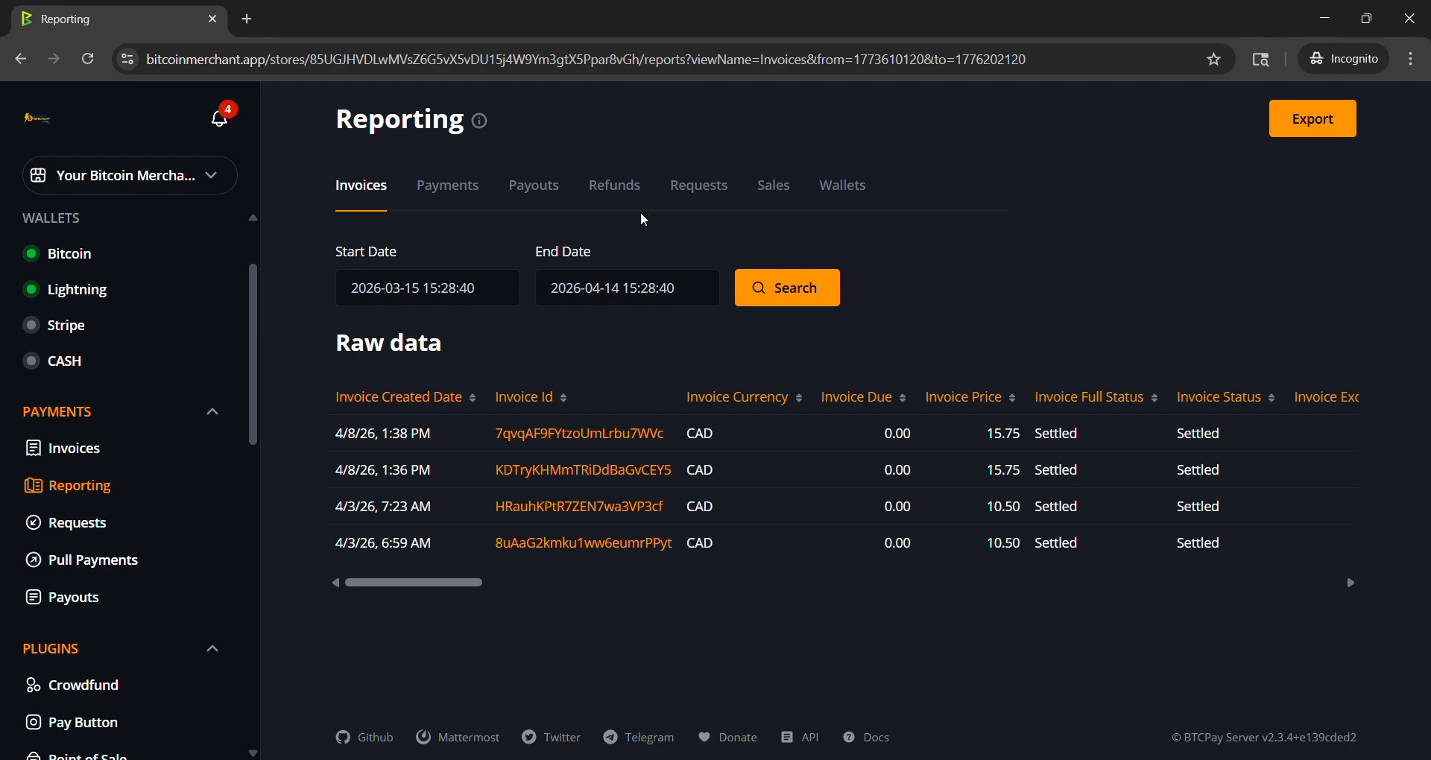
pyautogui.click(621, 192)
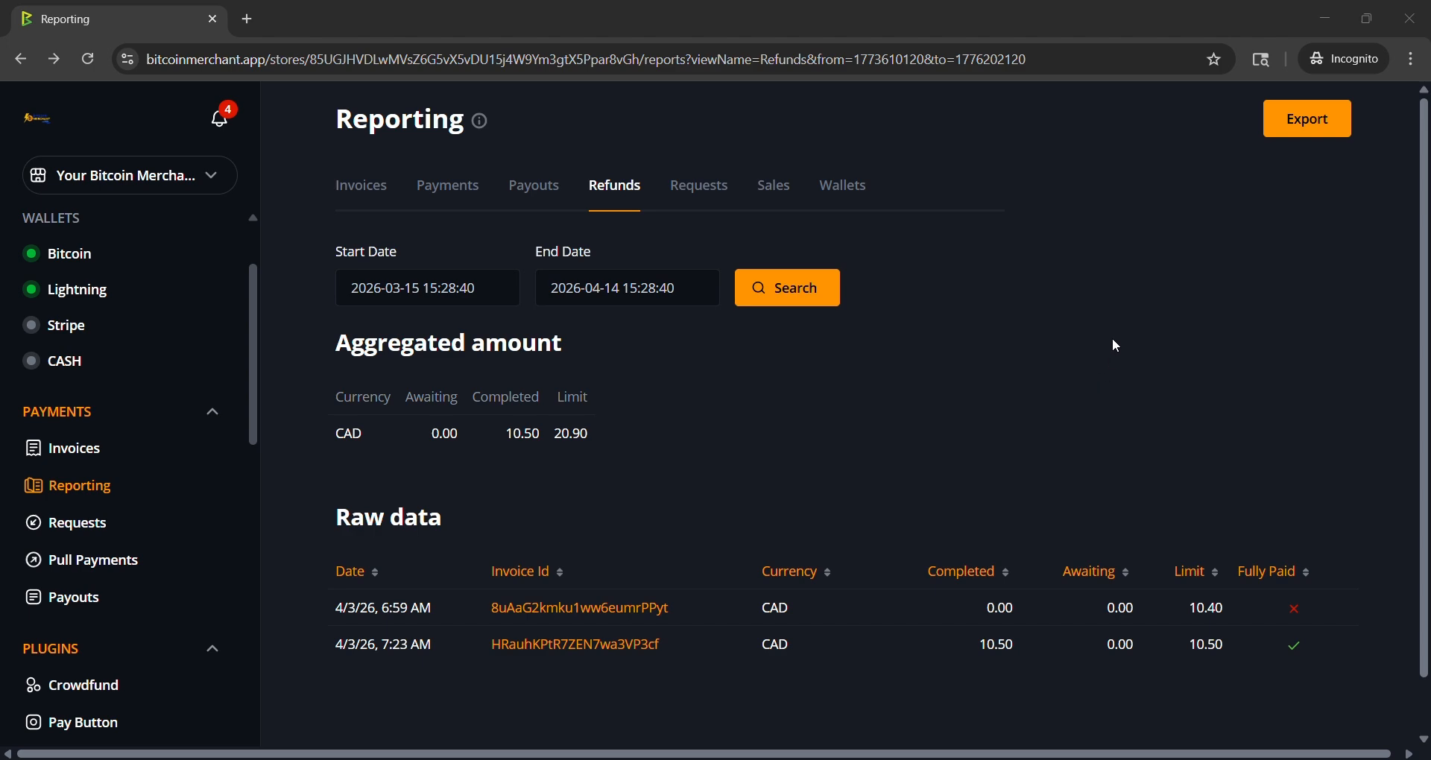
# Step: Go back to the invoice list and open the settled 15.75 CAD invoice created 4/8/26, 1:36 PM
pyautogui.click(83, 451)
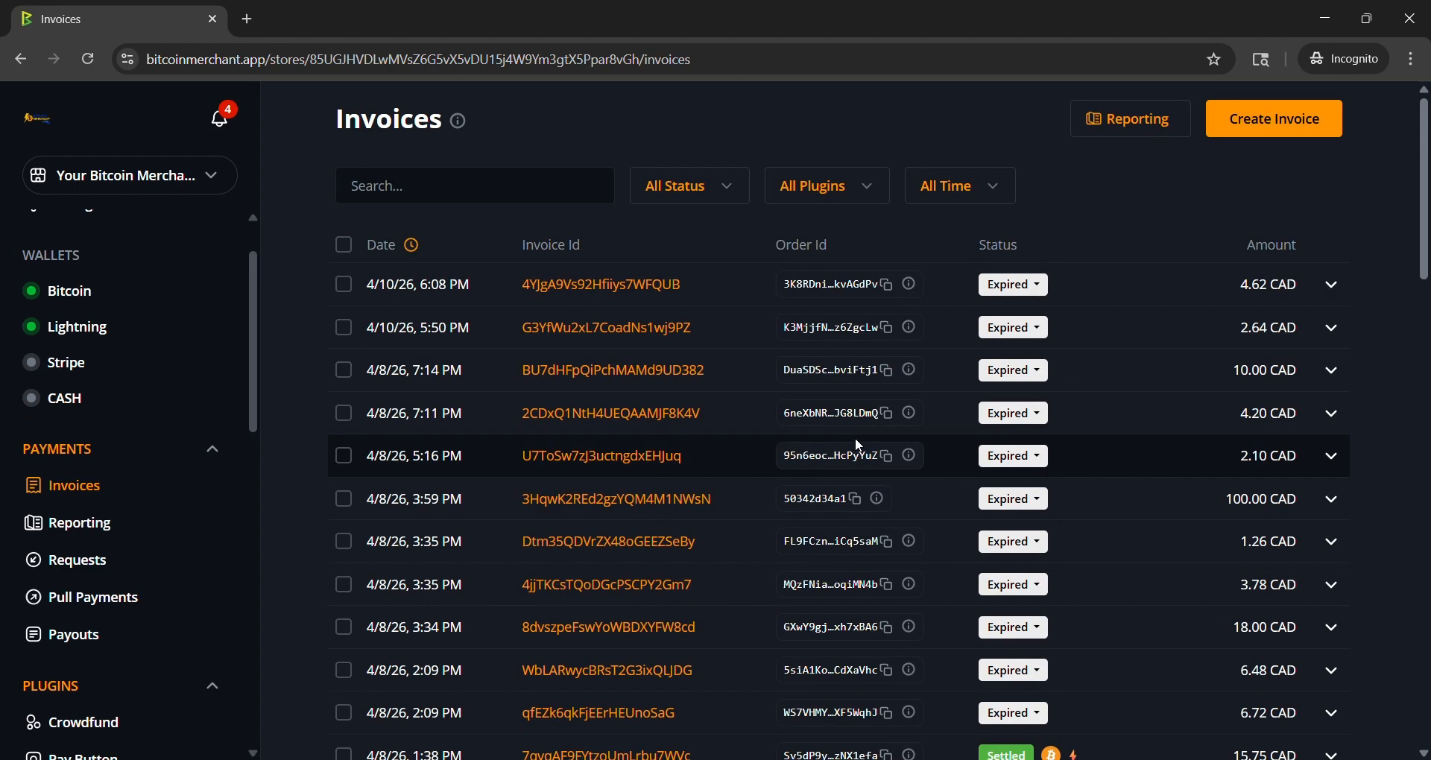
pyautogui.scroll(-5, 856, 437)
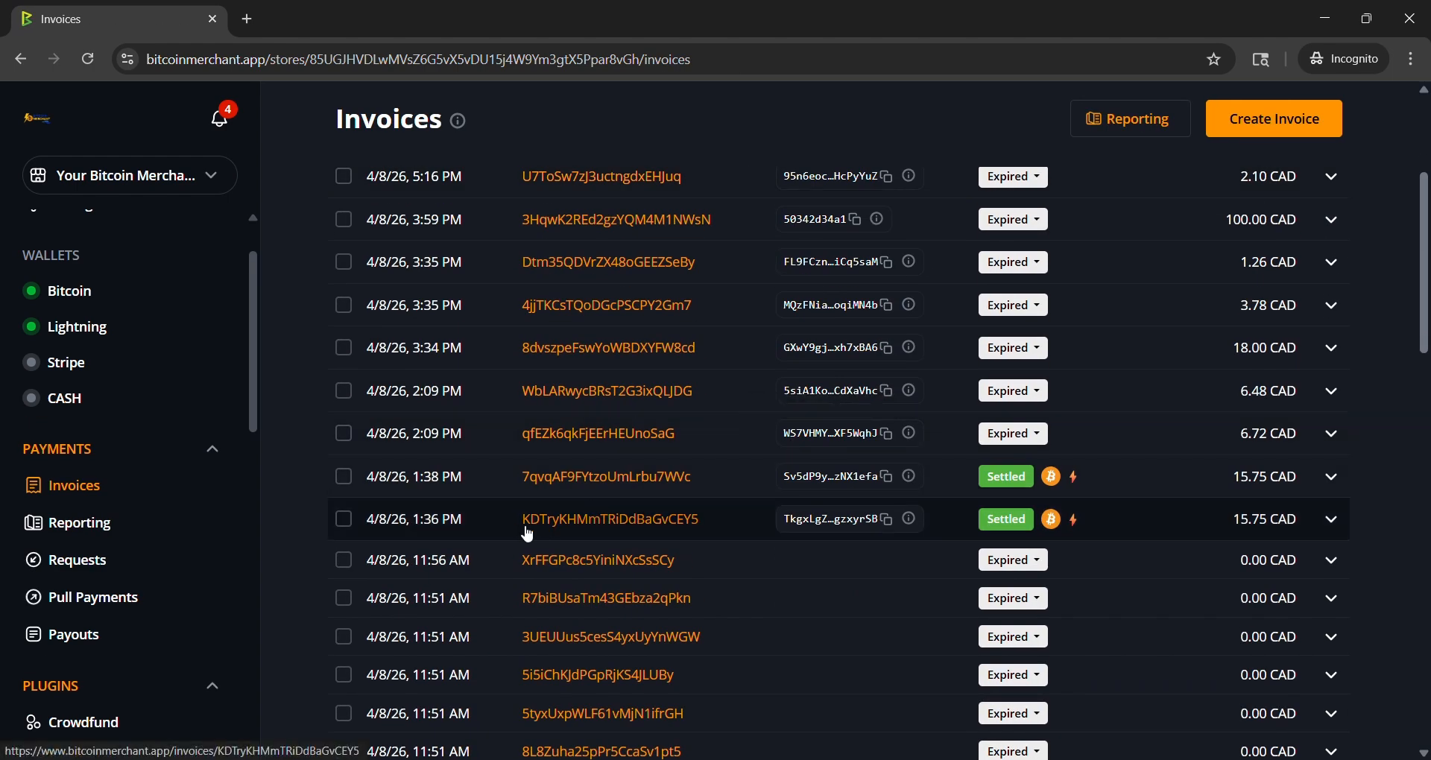
pyautogui.click(615, 520)
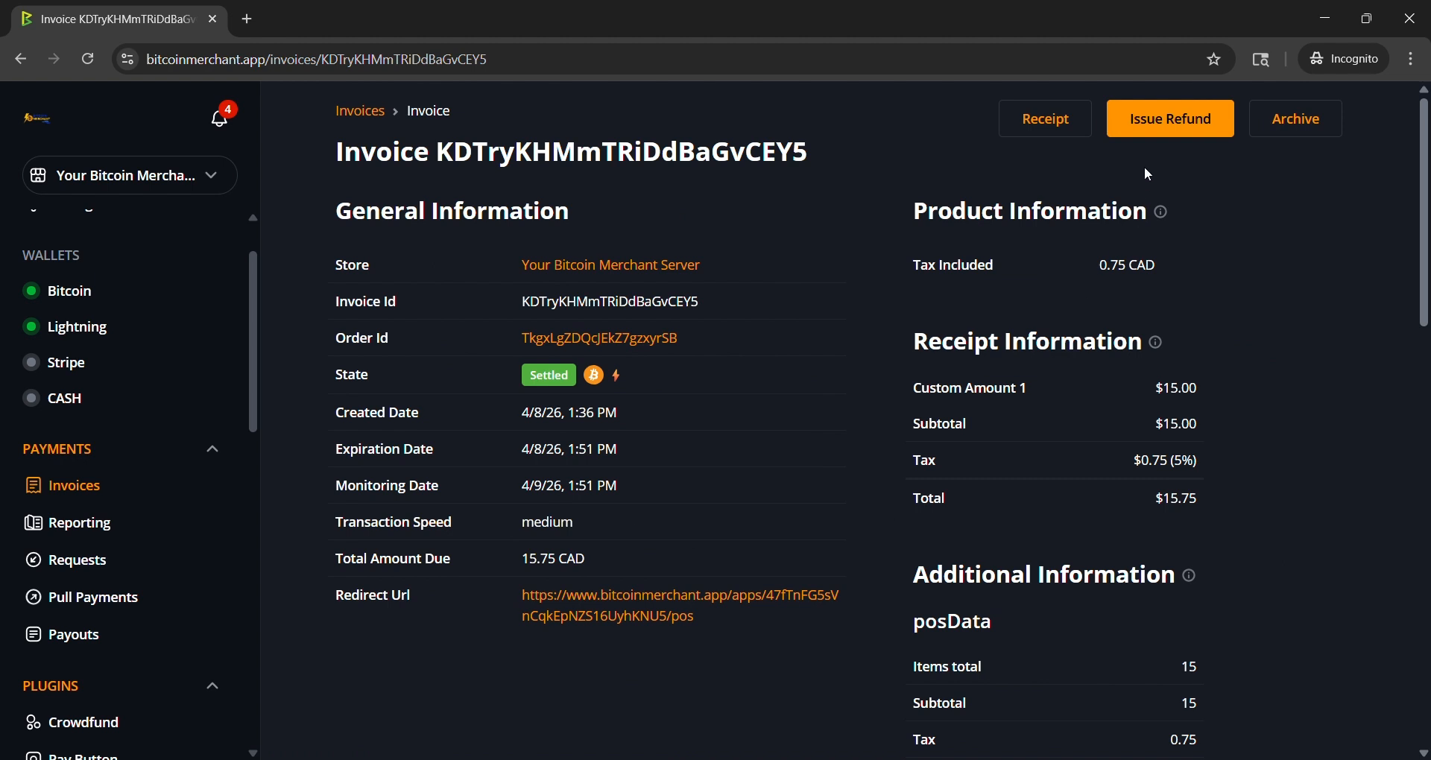
# Step: Start issuing a refund for this invoice with BTC-LN as the payout method and proceed to the refund amount
pyautogui.click(1166, 125)
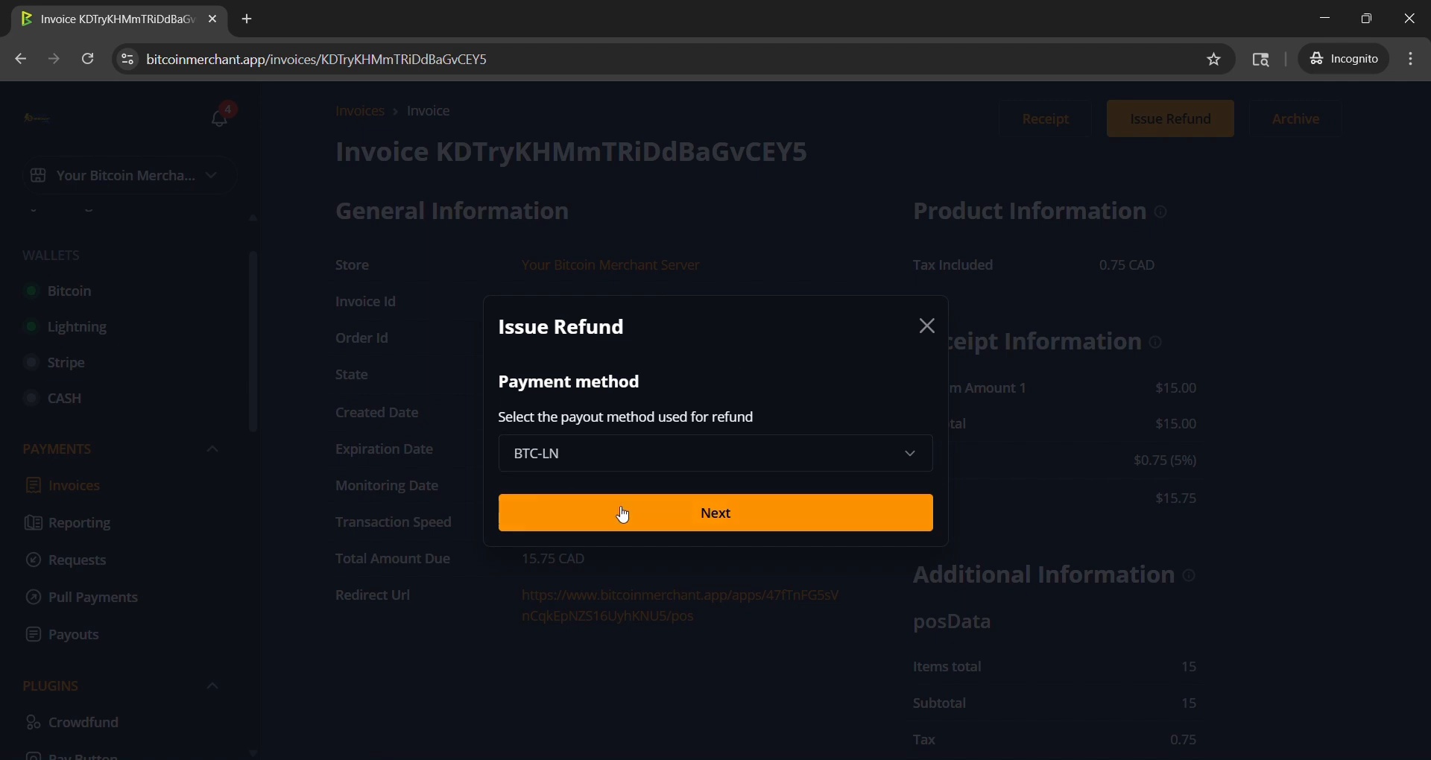
pyautogui.click(601, 460)
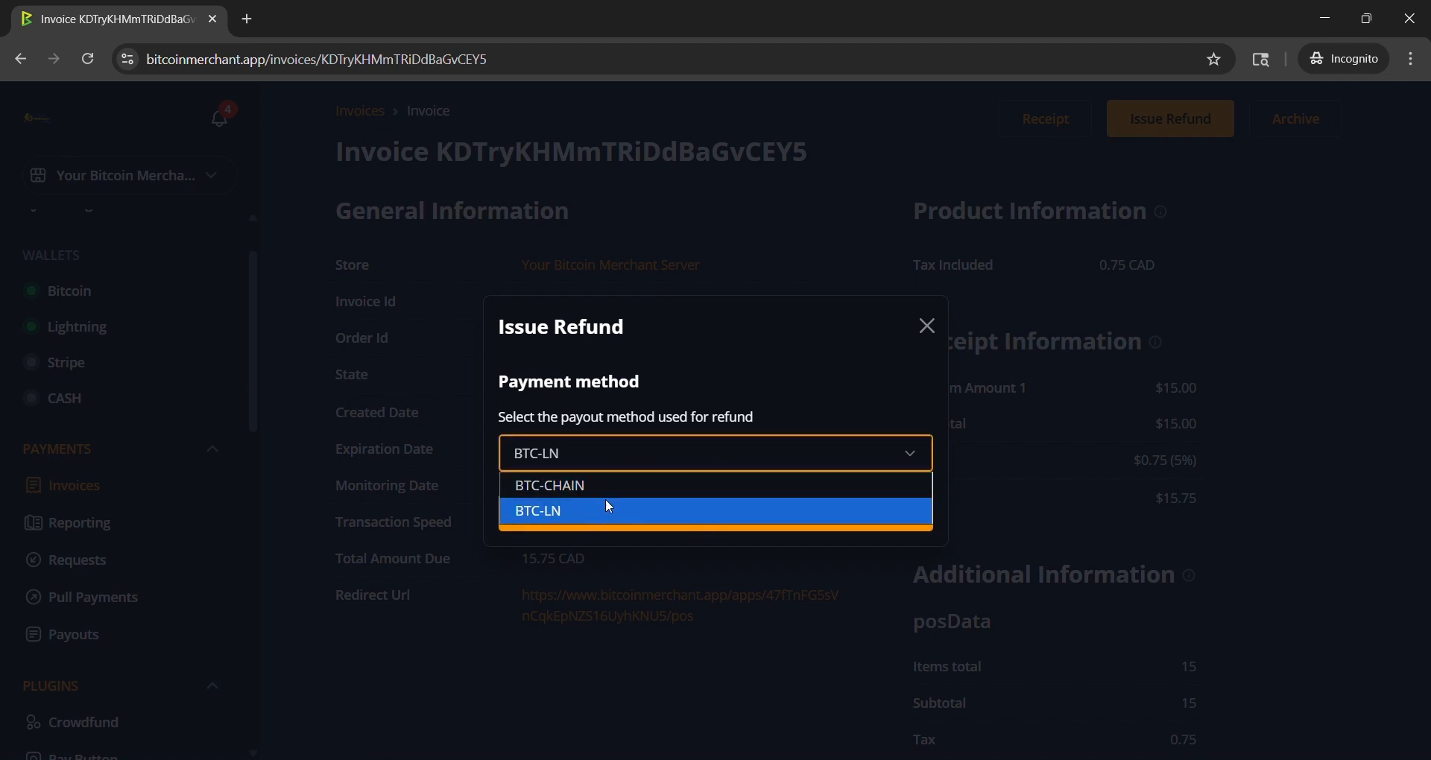
pyautogui.click(564, 517)
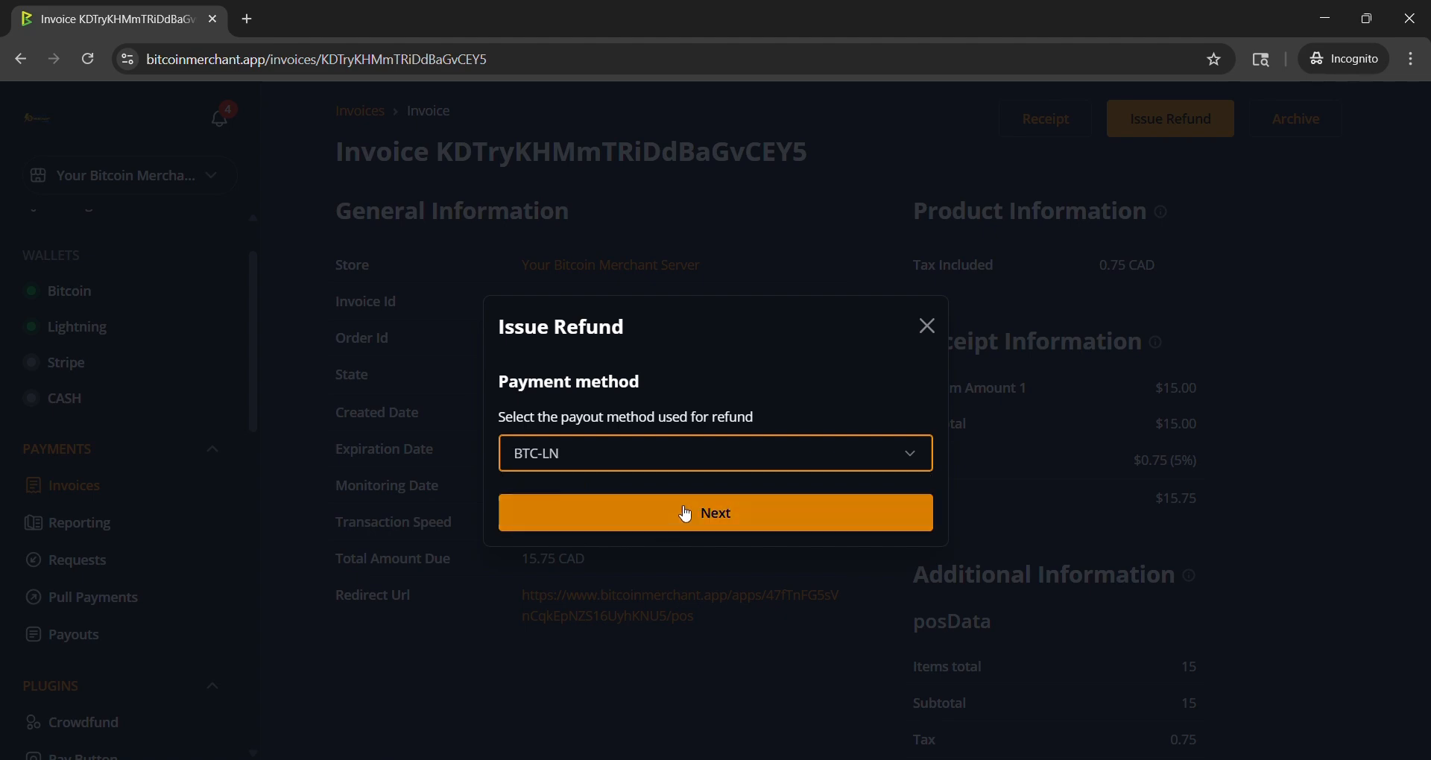
pyautogui.click(727, 518)
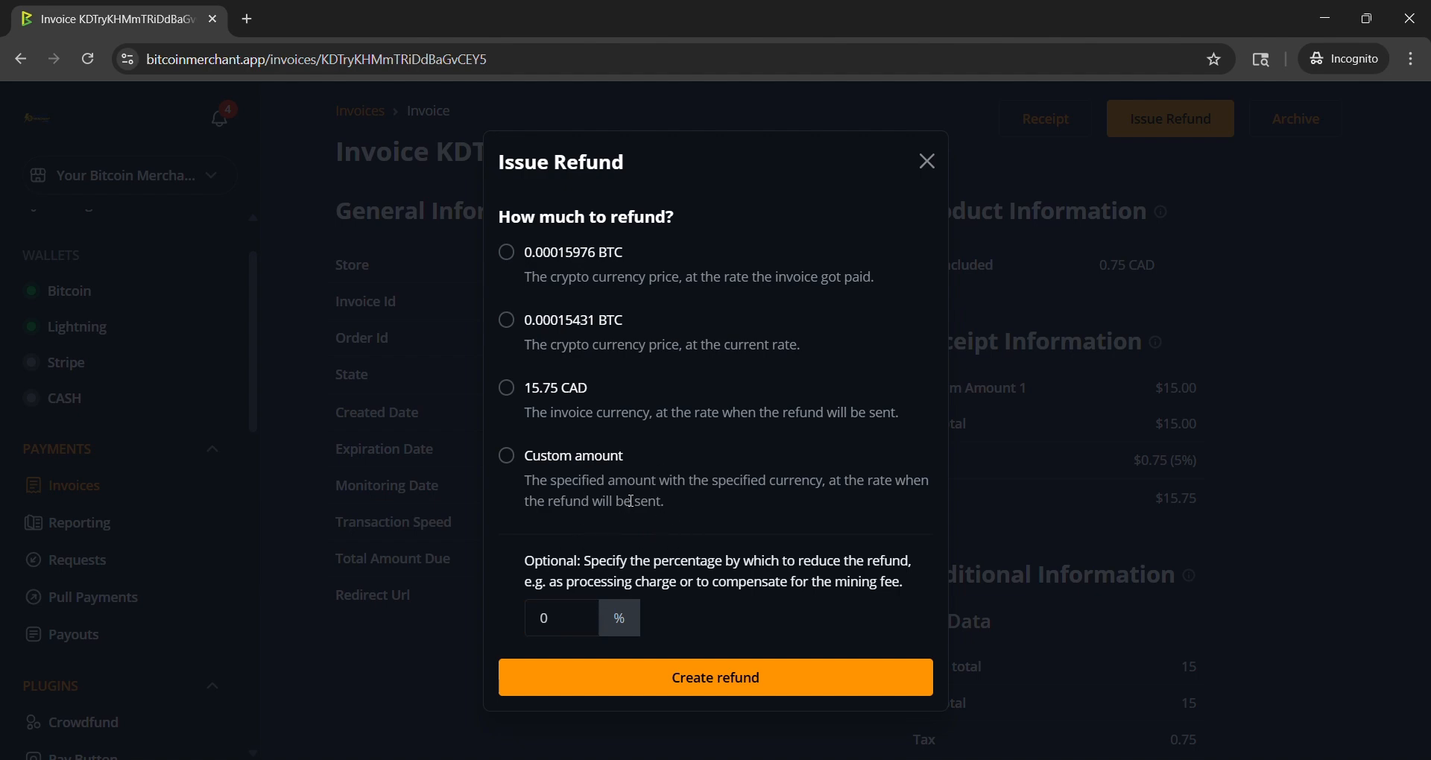
pyautogui.click(510, 453)
pyautogui.click(615, 546)
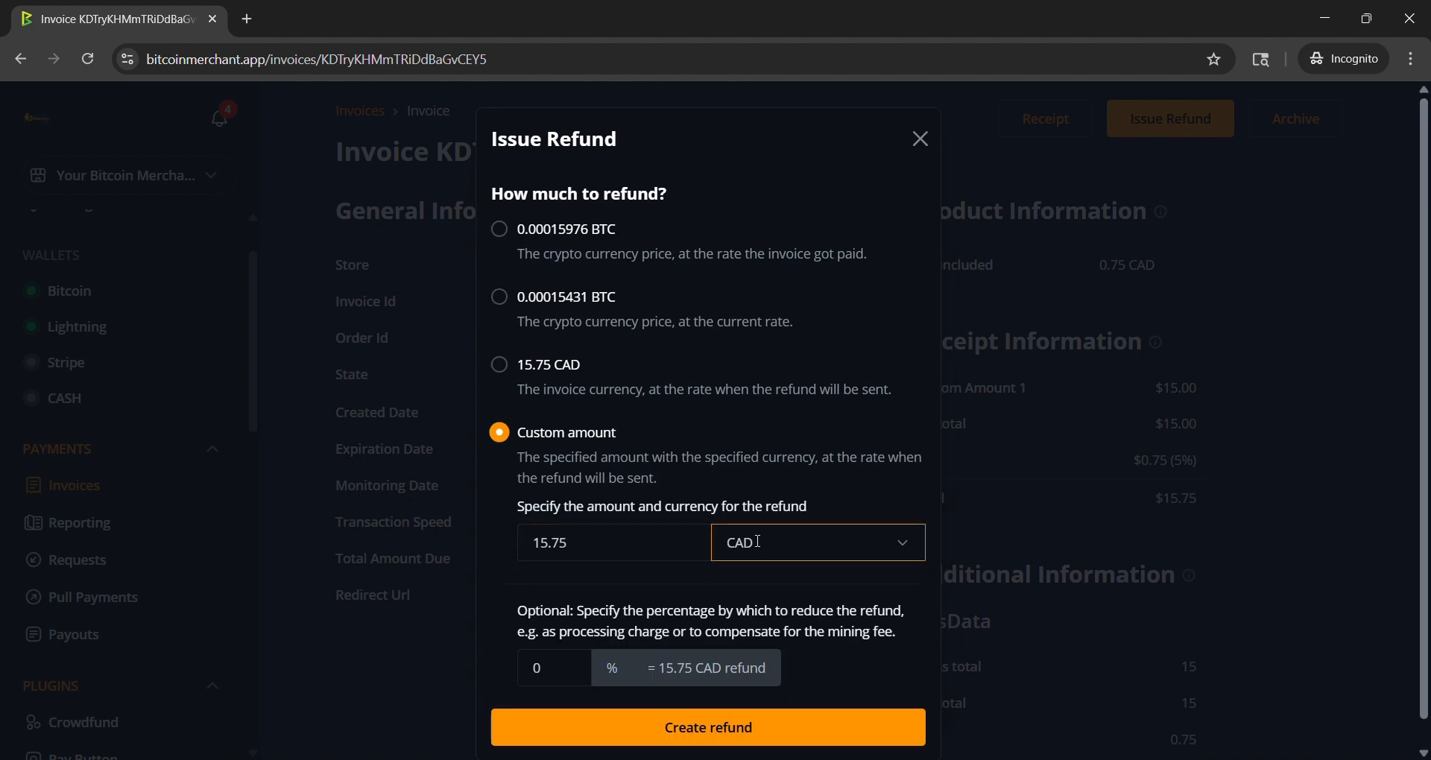
pyautogui.click(504, 435)
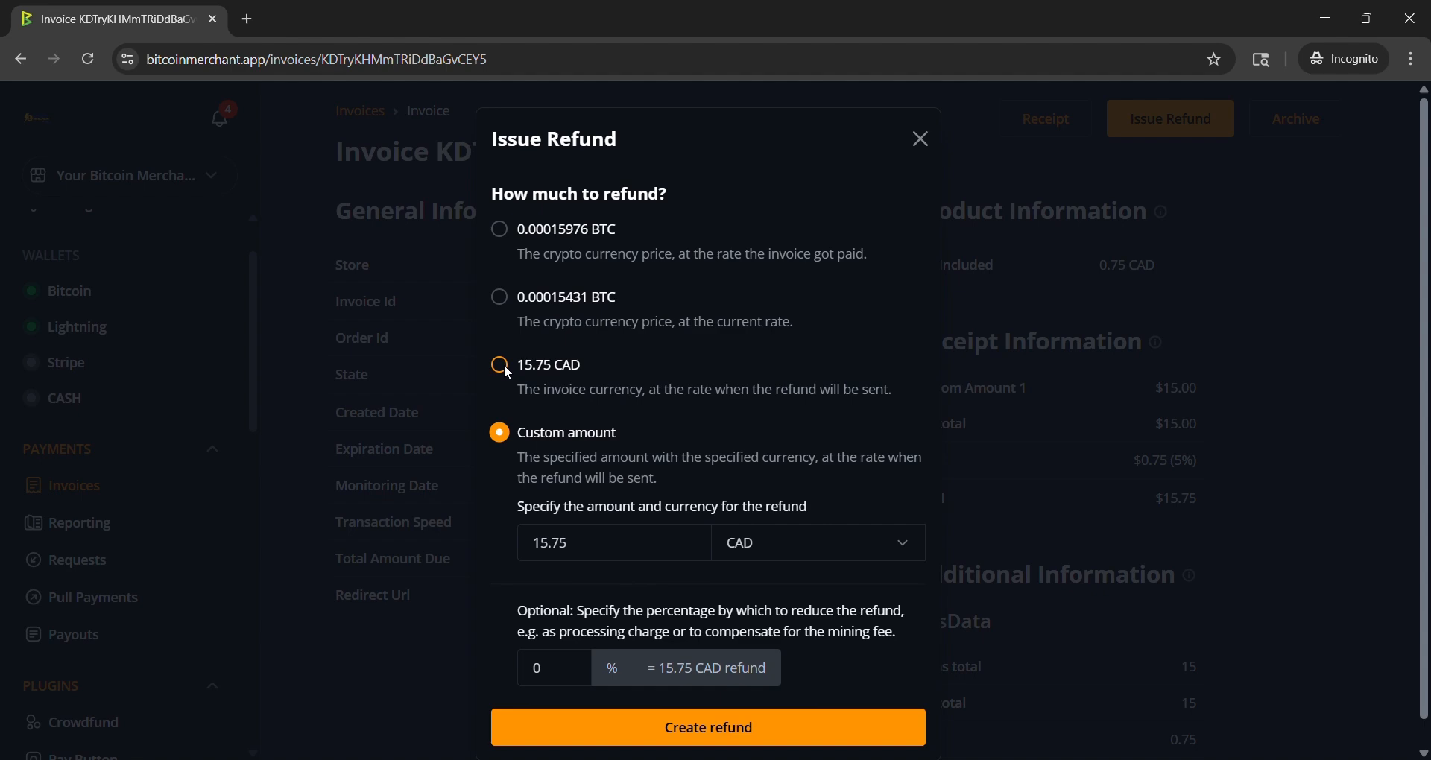
# Step: Create the refund at the rate the invoice got paid, 0.00015976 BTC, reduced by 1 percent
pyautogui.click(500, 231)
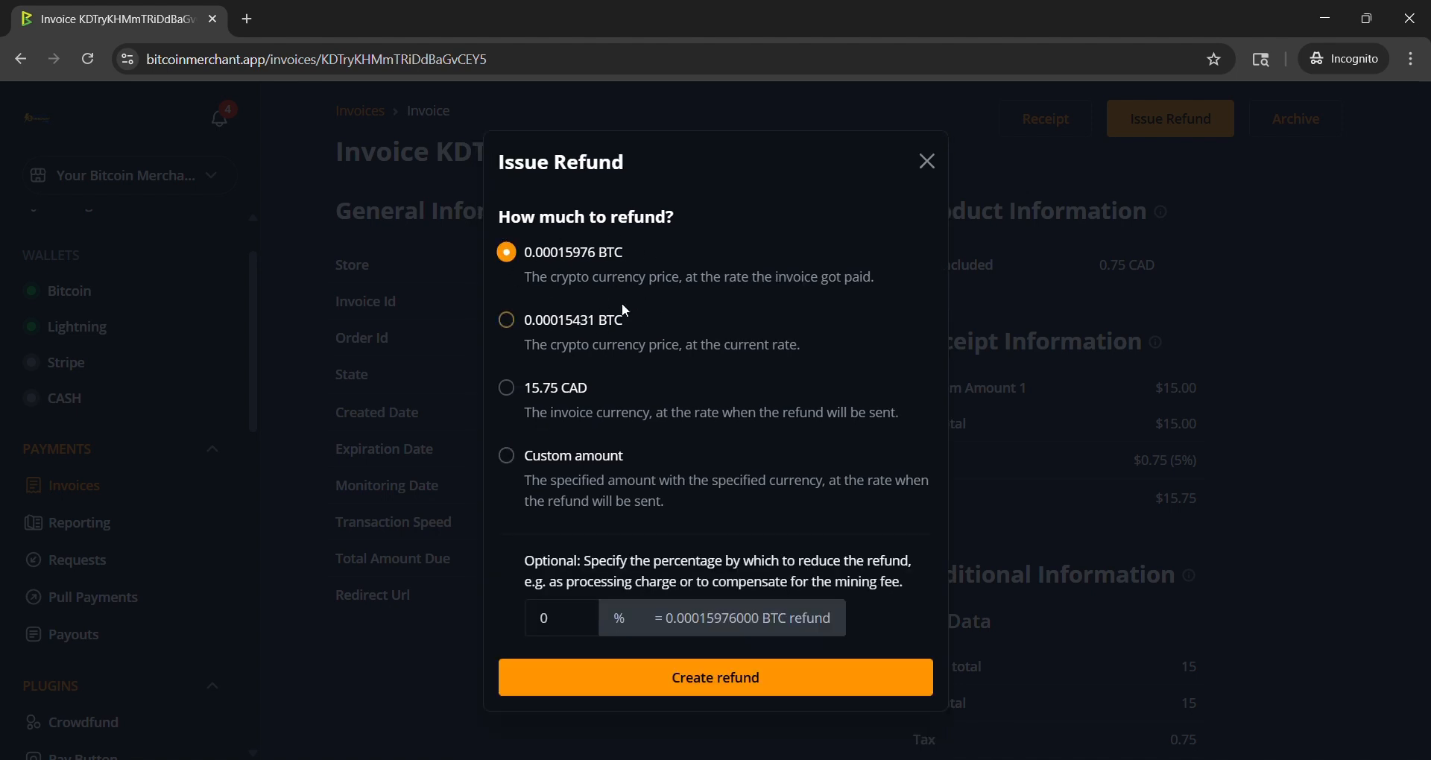
pyautogui.click(574, 607)
pyautogui.press('Up')
pyautogui.click(713, 517)
pyautogui.click(788, 547)
pyautogui.click(713, 583)
pyautogui.click(718, 595)
pyautogui.click(589, 625)
pyautogui.click(720, 690)
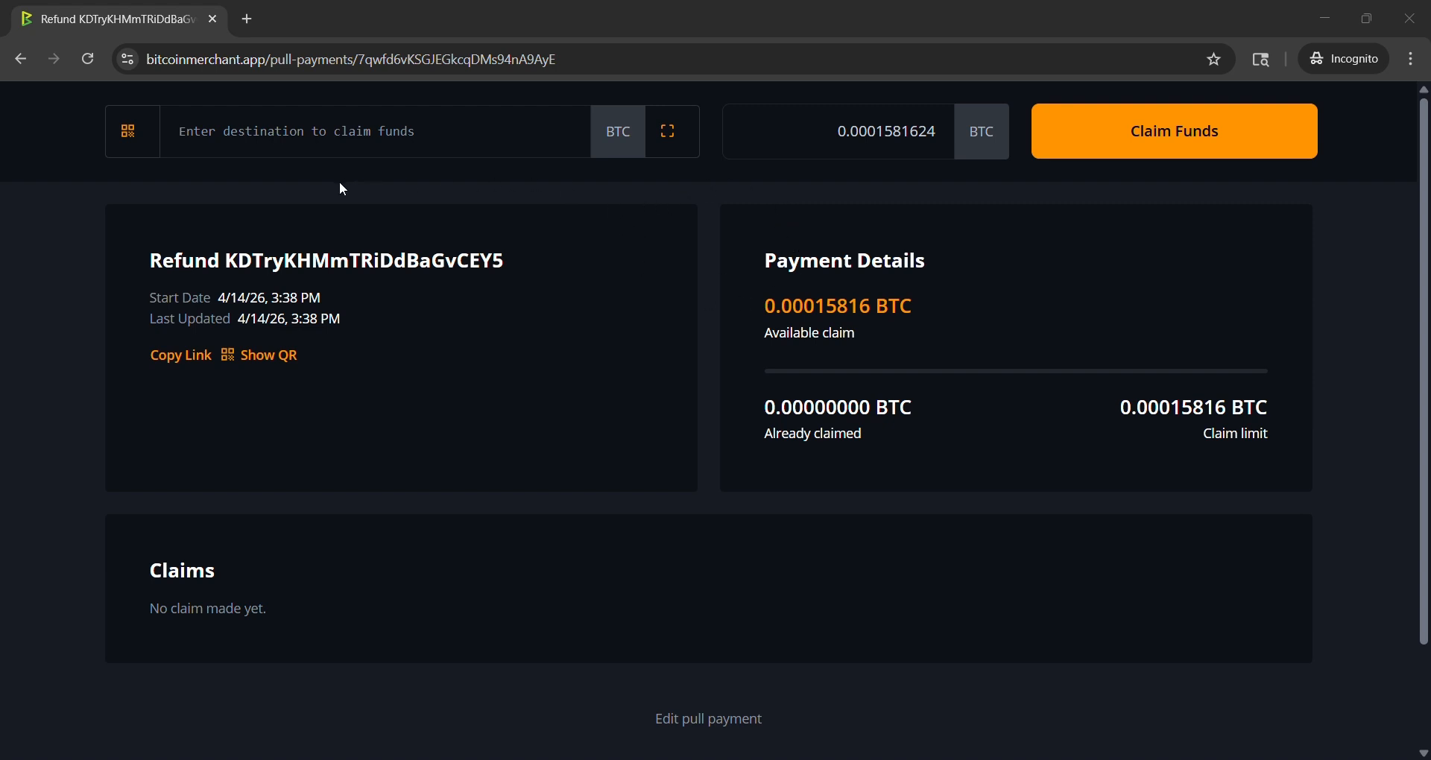
# Step: Look over the refund's claim page with its destination field, and open the pull payment for editing
pyautogui.click(290, 134)
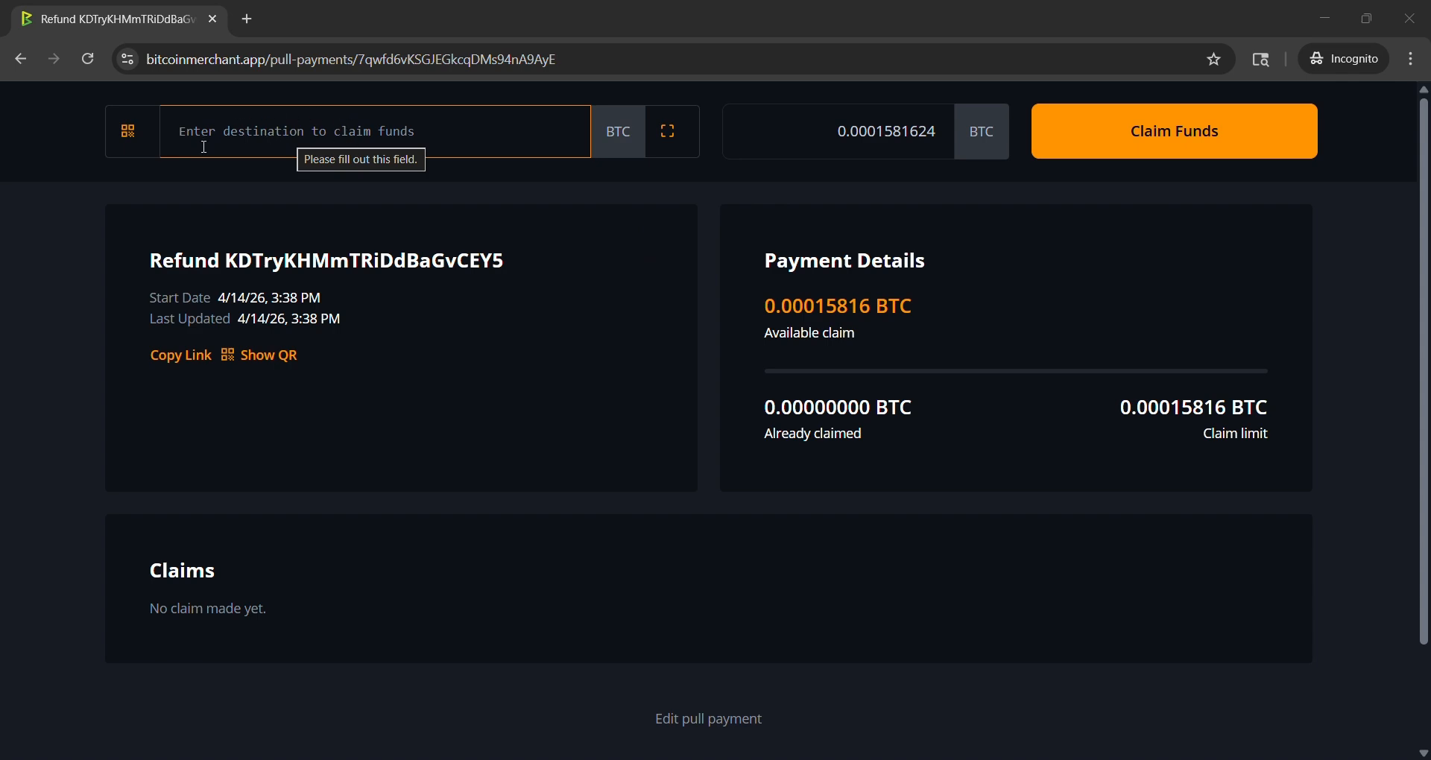
pyautogui.moveTo(482, 205); pyautogui.dragTo(492, 209)
pyautogui.click(616, 263)
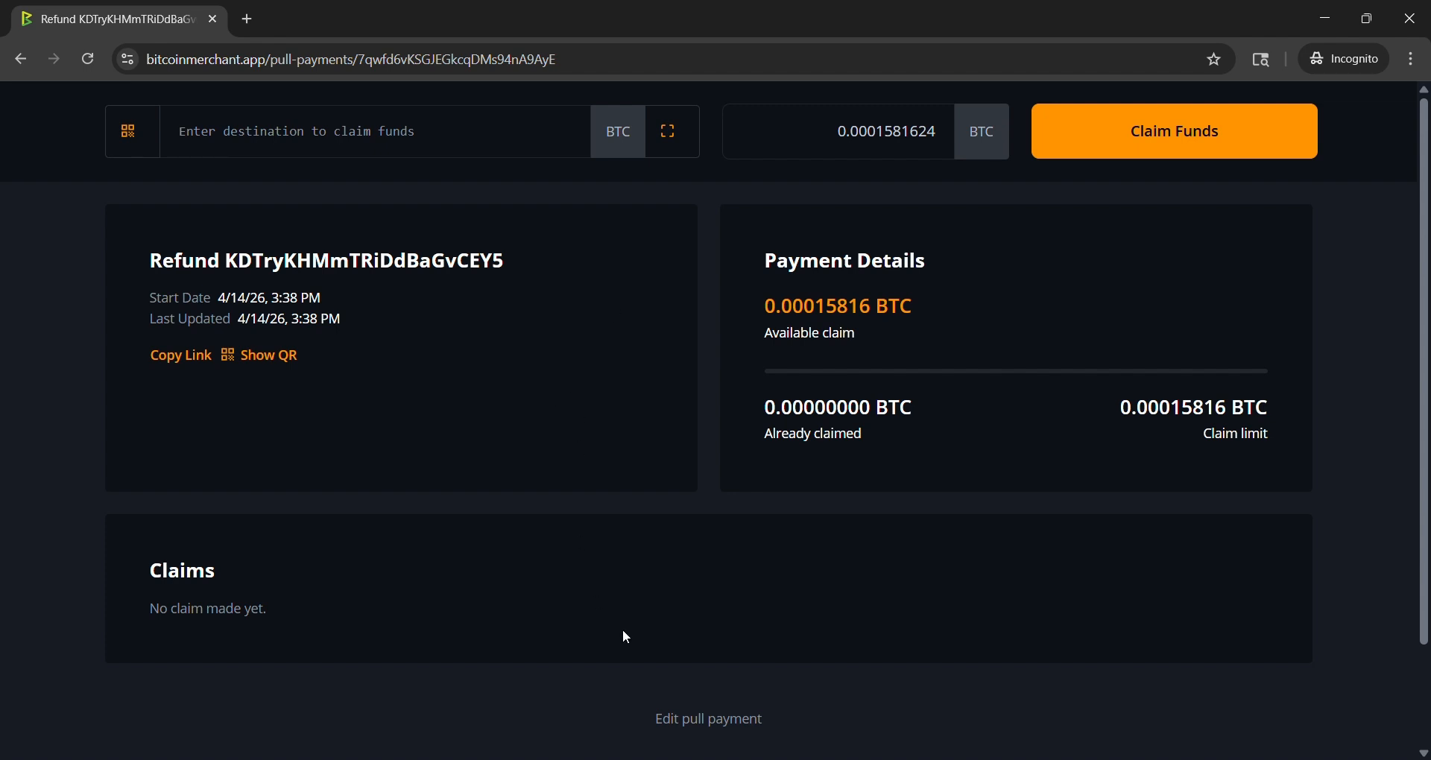
pyautogui.click(702, 722)
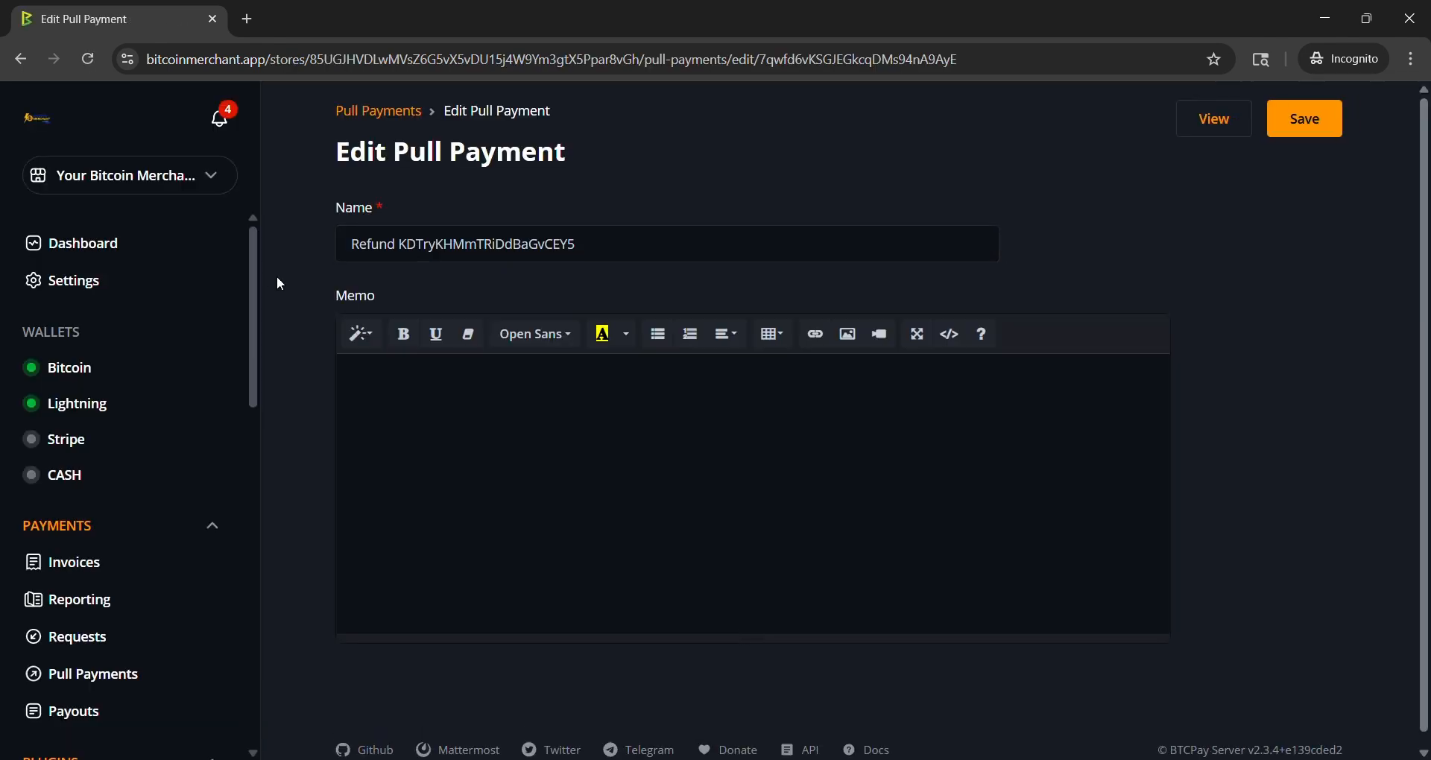
# Step: Leave the edit page for the list of active pull payments and check the claimed status of the refunds
pyautogui.scroll(-10, 178, 395)
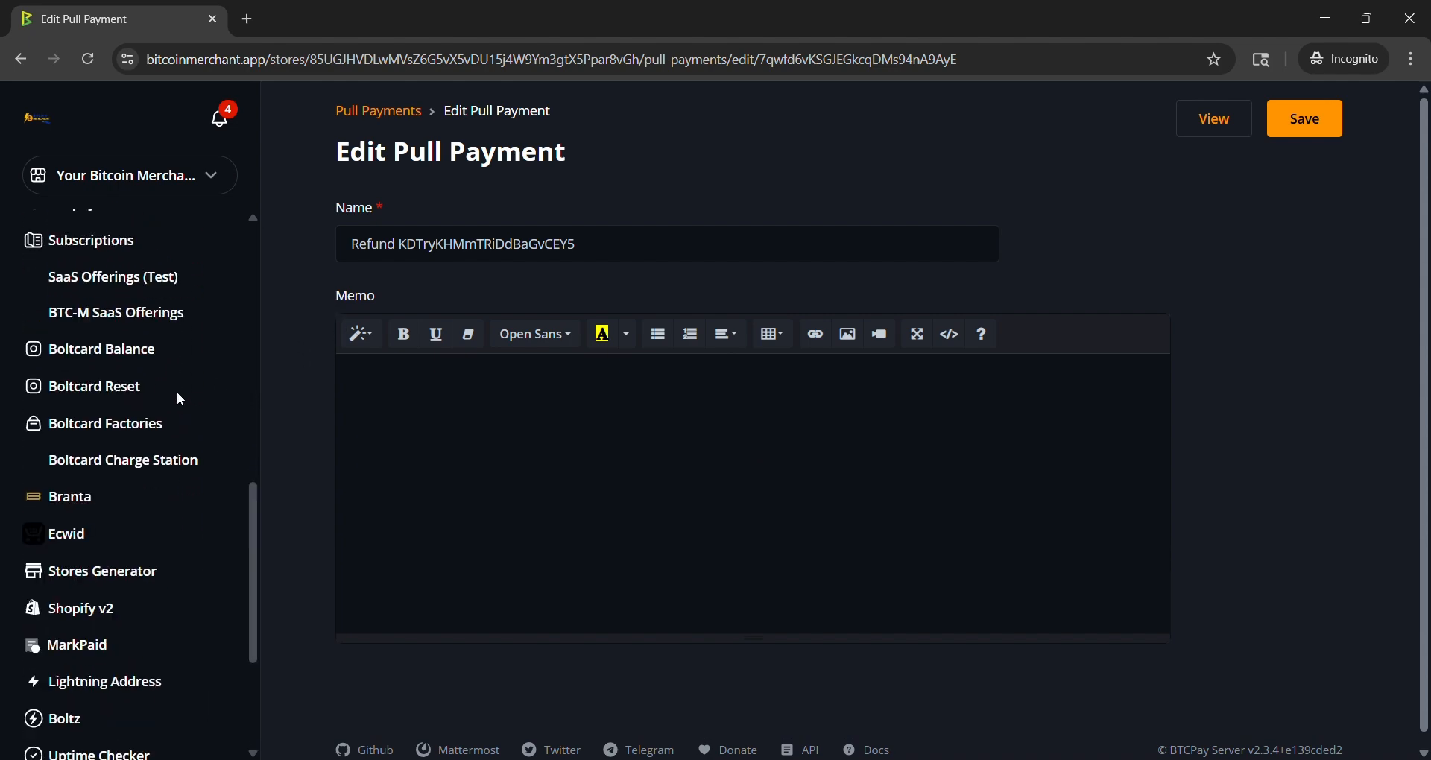
pyautogui.scroll(8, 180, 400)
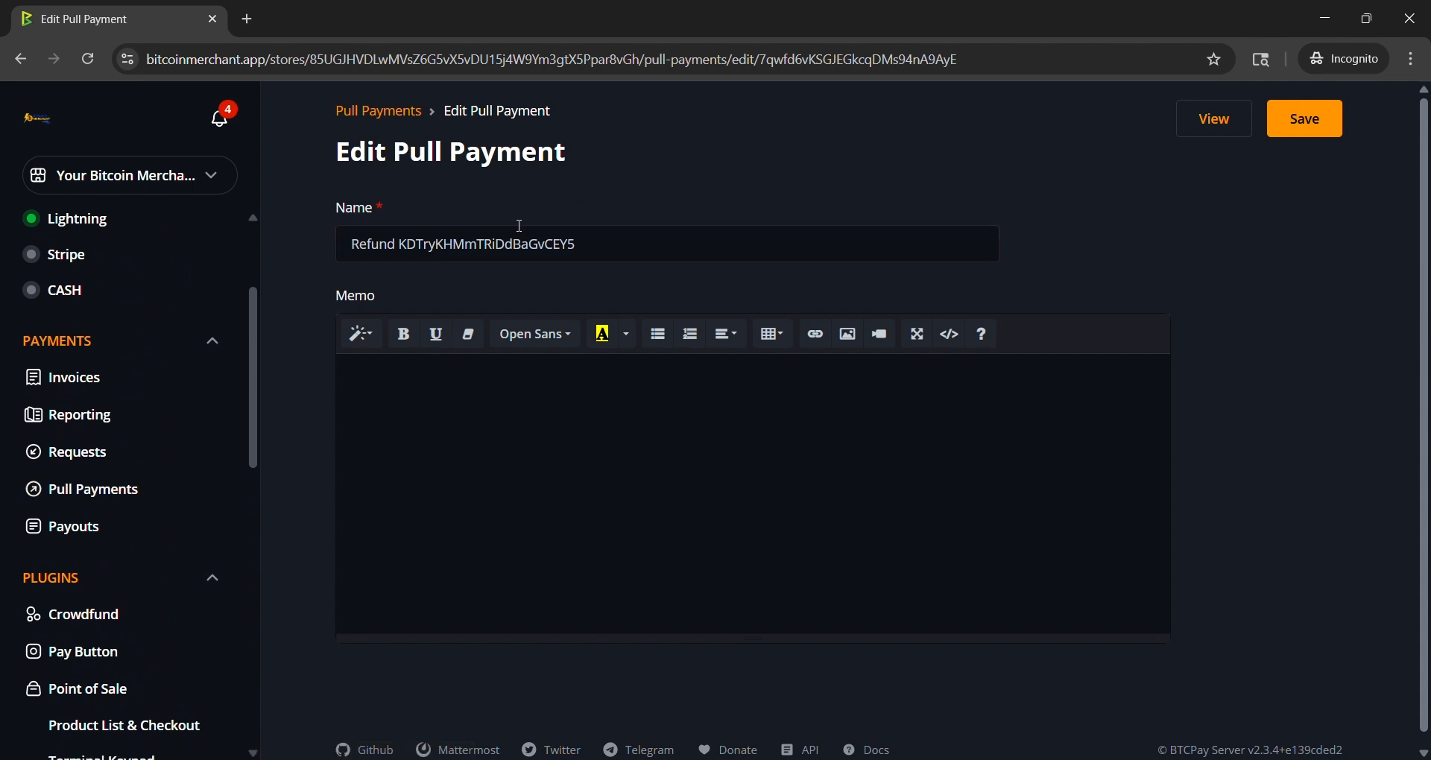
pyautogui.click(415, 392)
pyautogui.scroll(3, 149, 342)
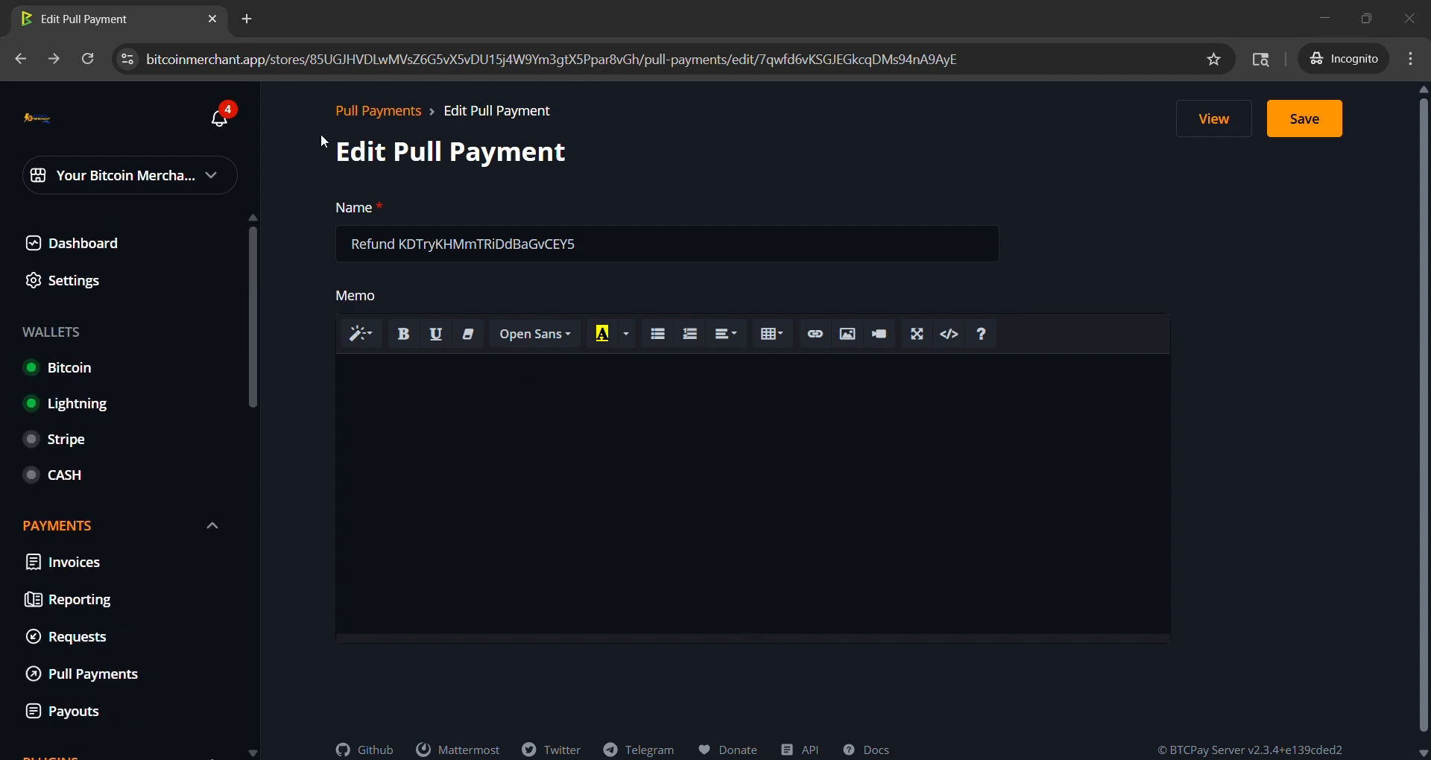
pyautogui.click(385, 113)
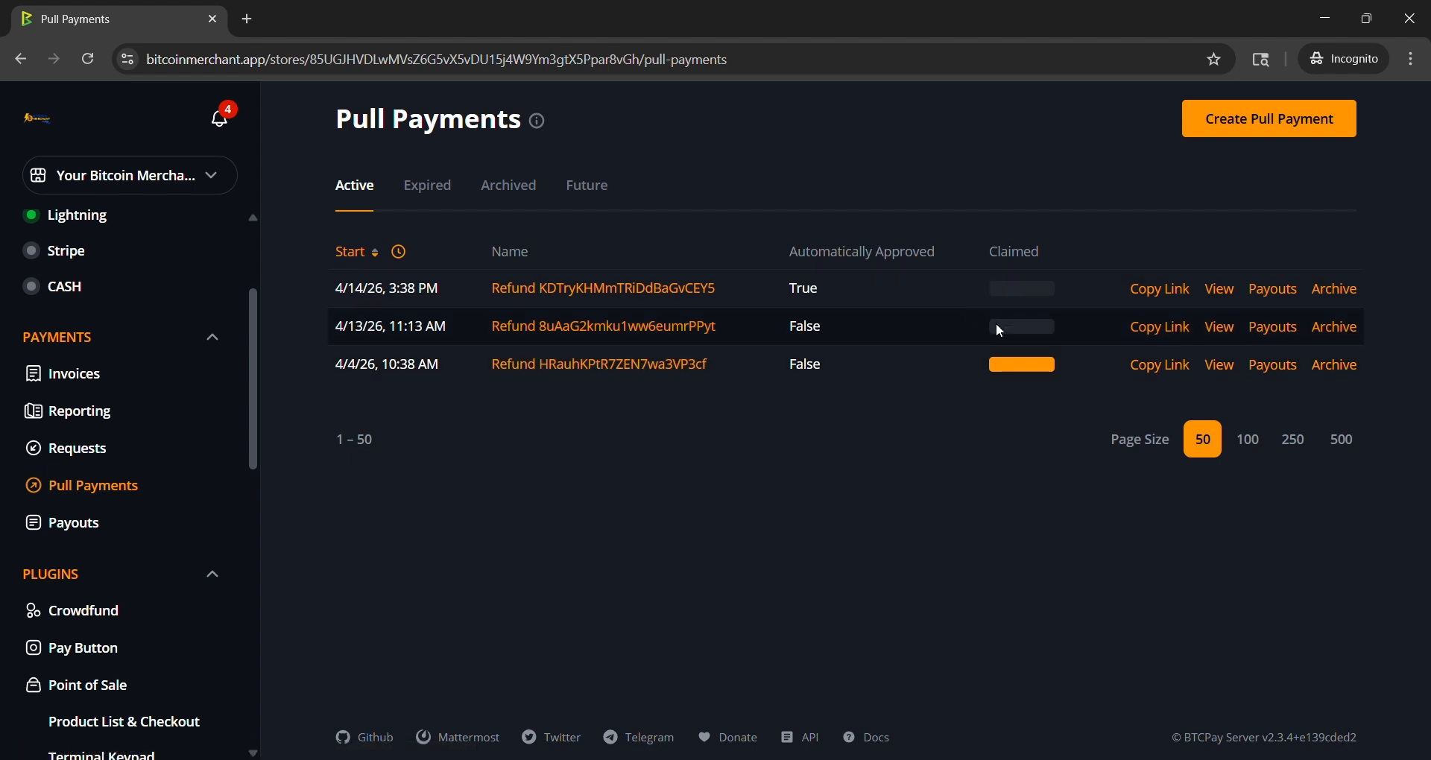
pyautogui.moveTo(1023, 372)
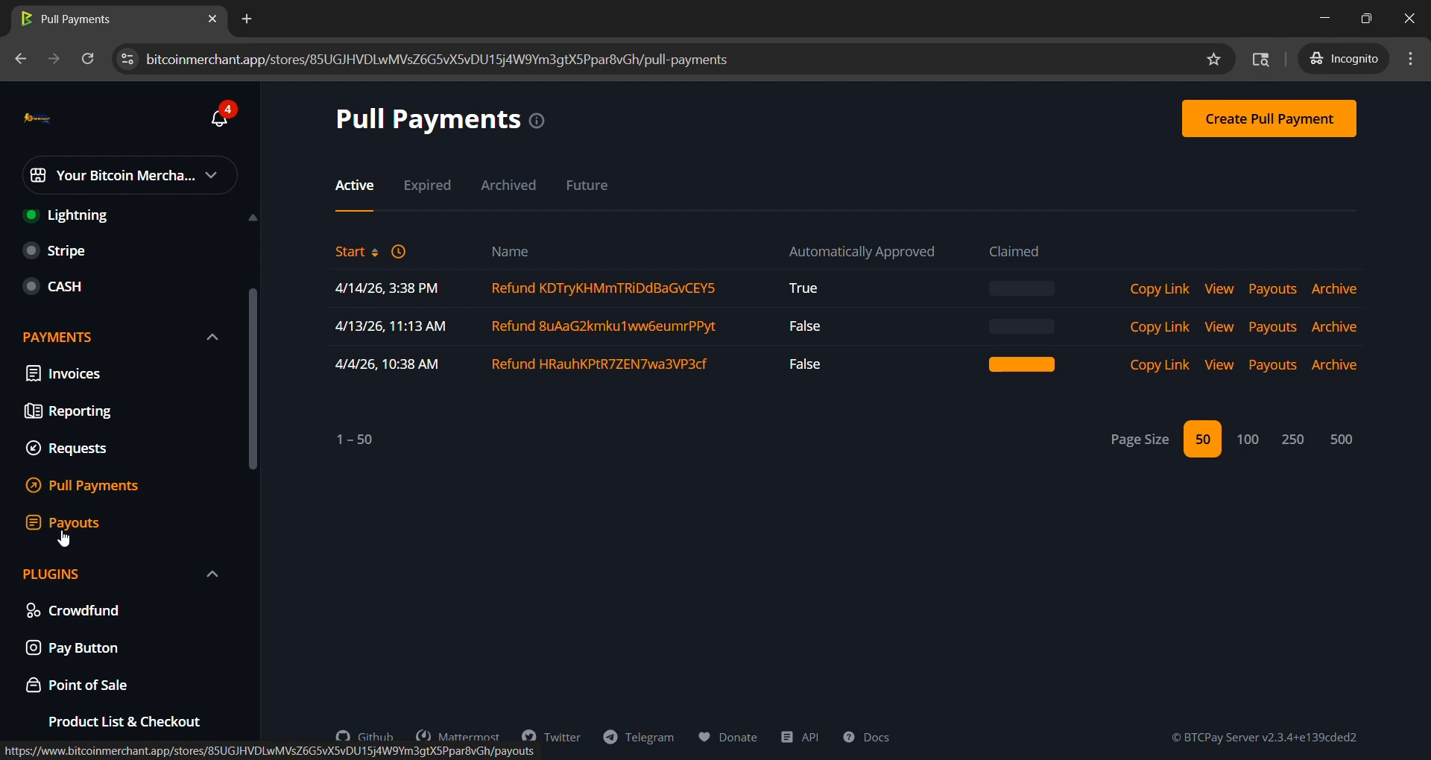
# Step: Open the payment requests and start a new request, examining its title, amount and reference ID fields
pyautogui.click(64, 456)
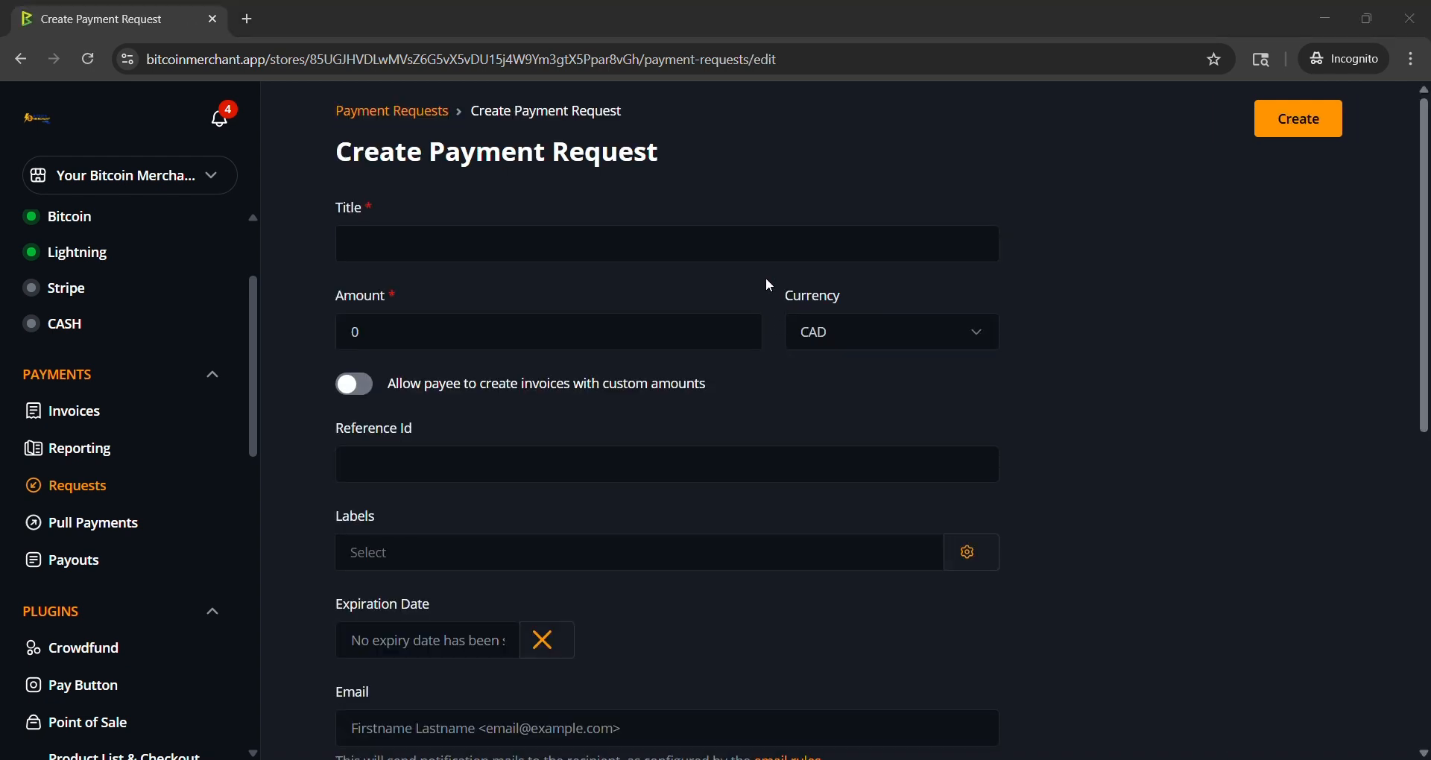
pyautogui.click(480, 248)
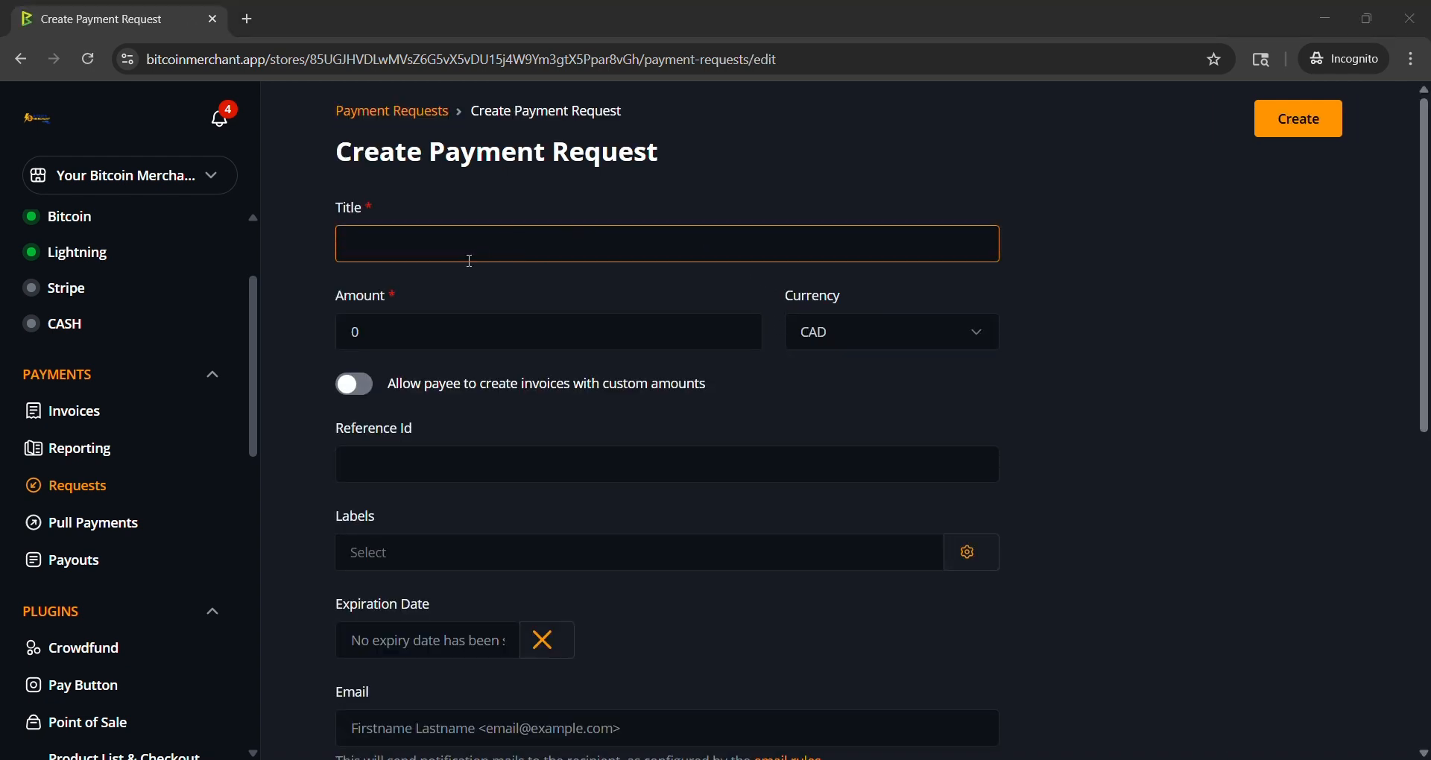
pyautogui.click(388, 316)
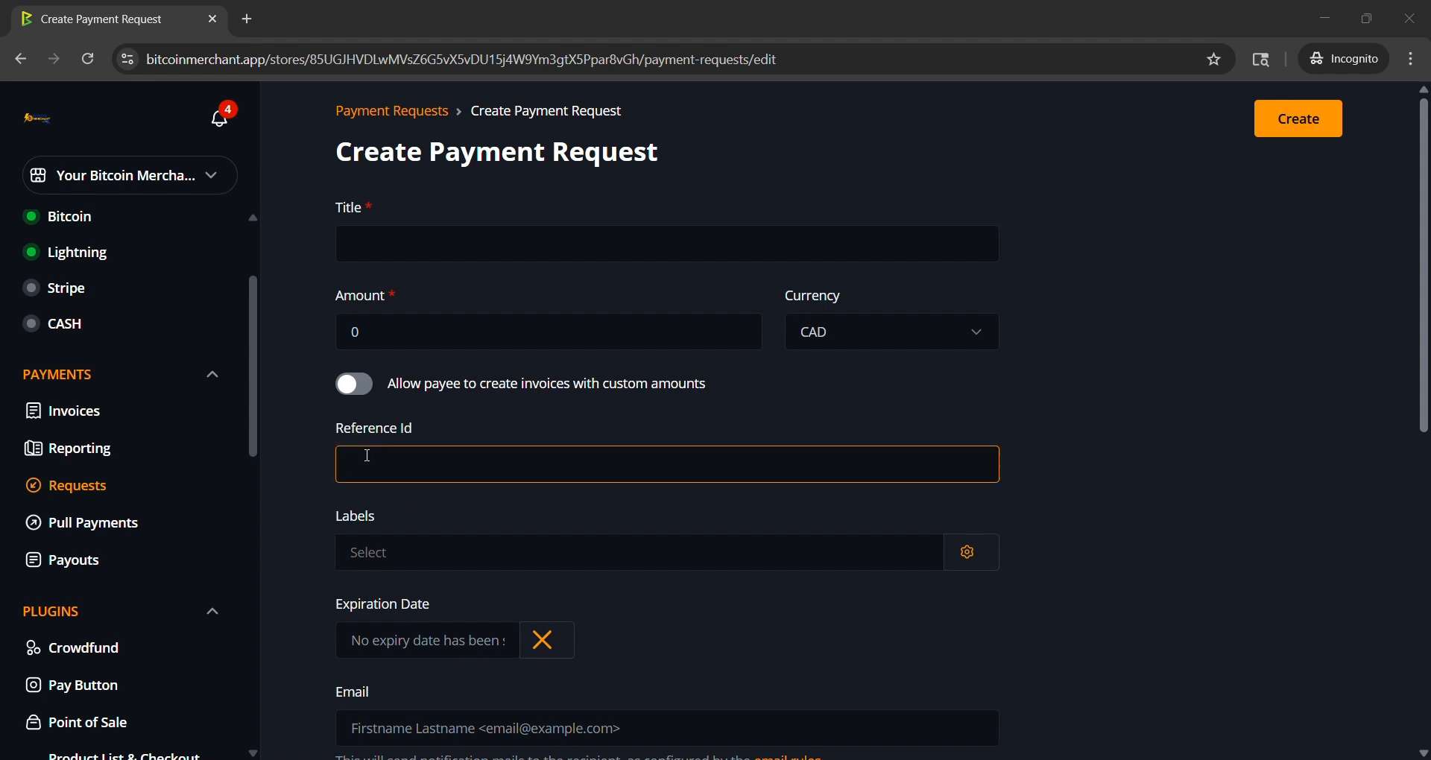
pyautogui.scroll(-2, 368, 455)
pyautogui.scroll(-2, 341, 343)
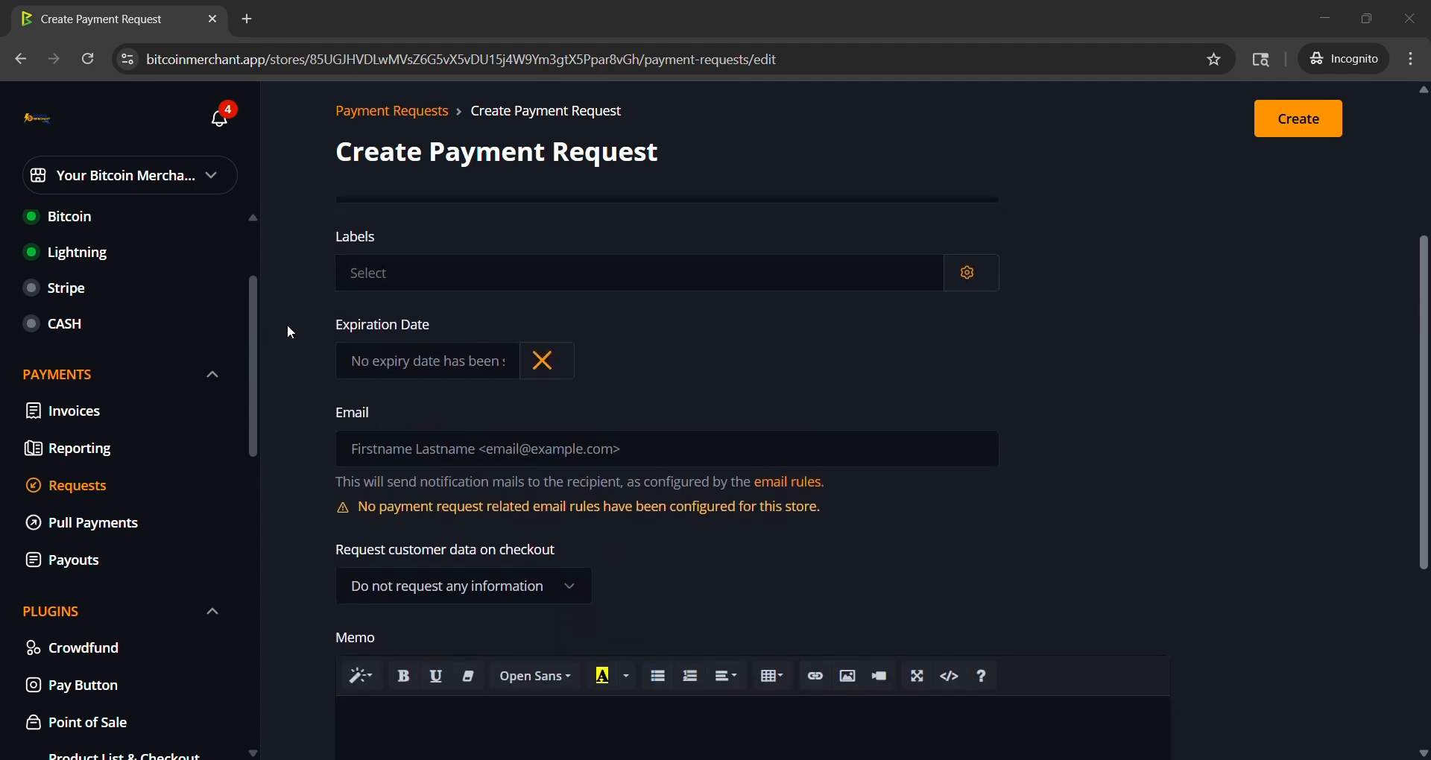
# Step: Examine the label choices, label management, expiration date and email fields of the new payment request
pyautogui.click(401, 280)
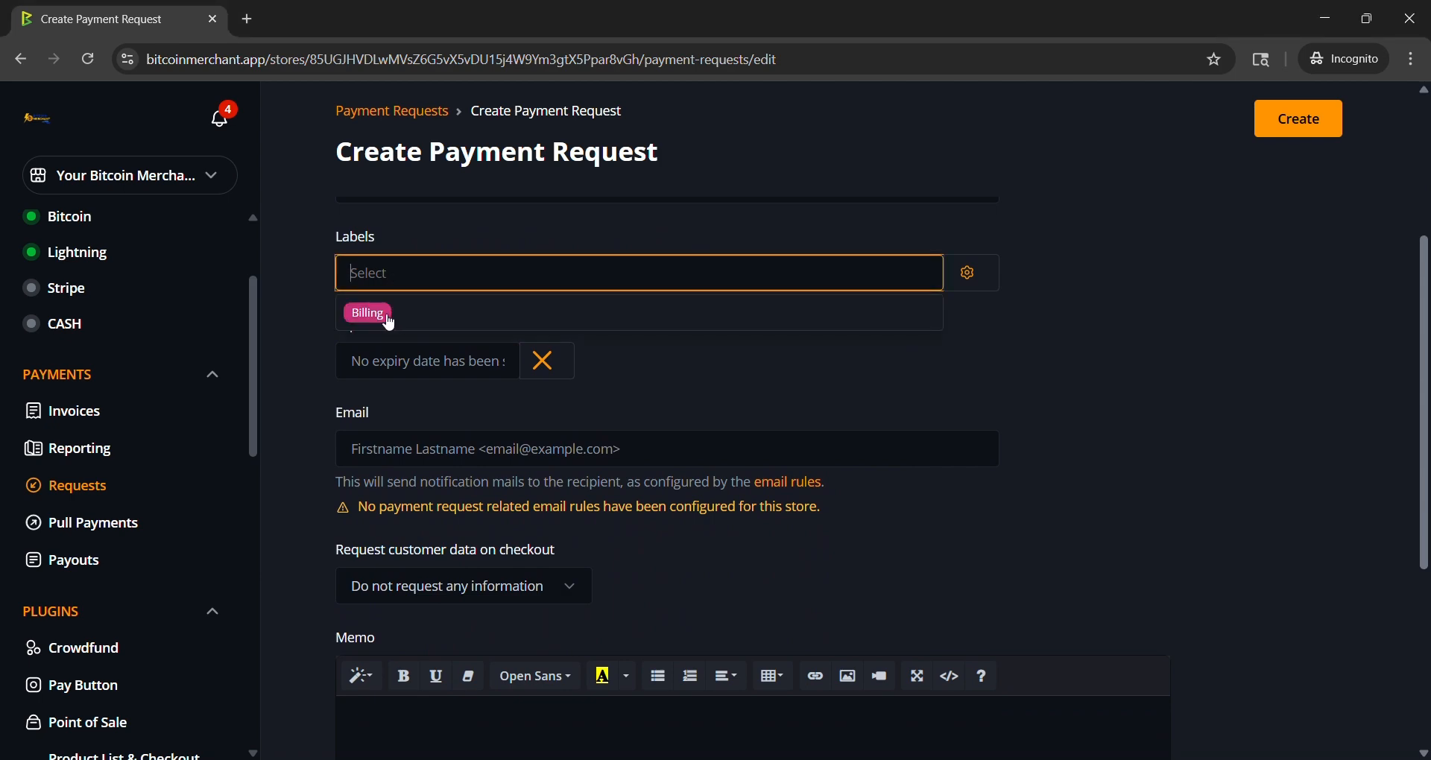
pyautogui.click(1004, 246)
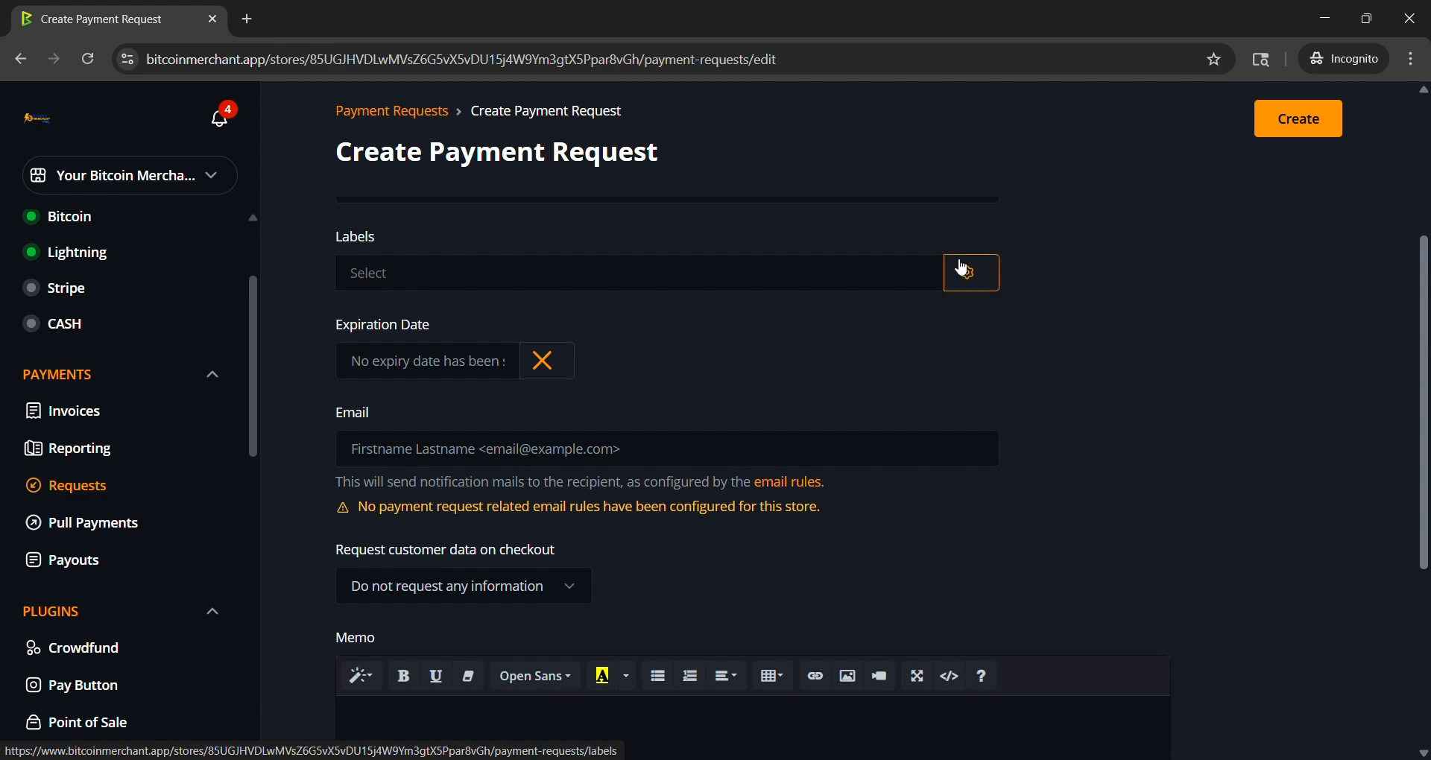
pyautogui.click(512, 373)
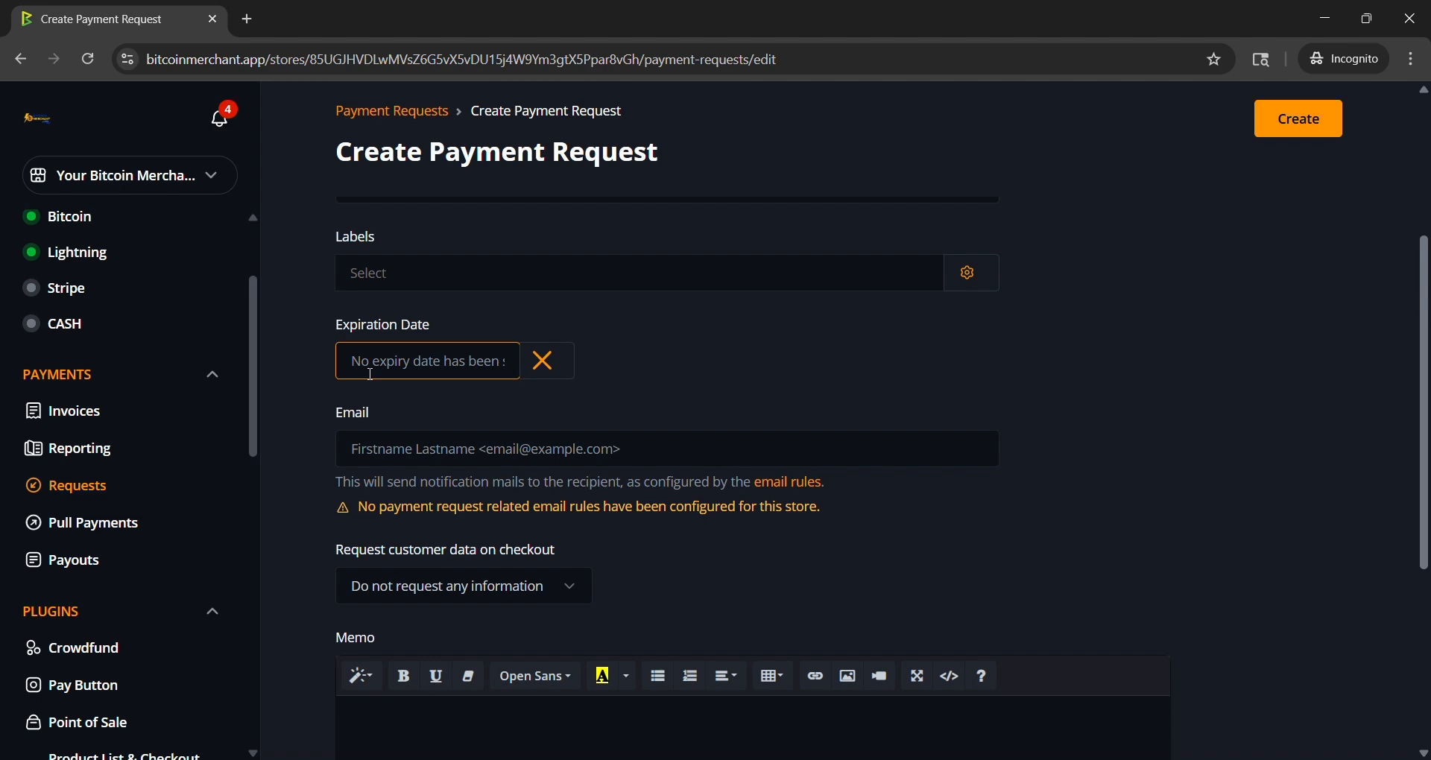
pyautogui.click(363, 455)
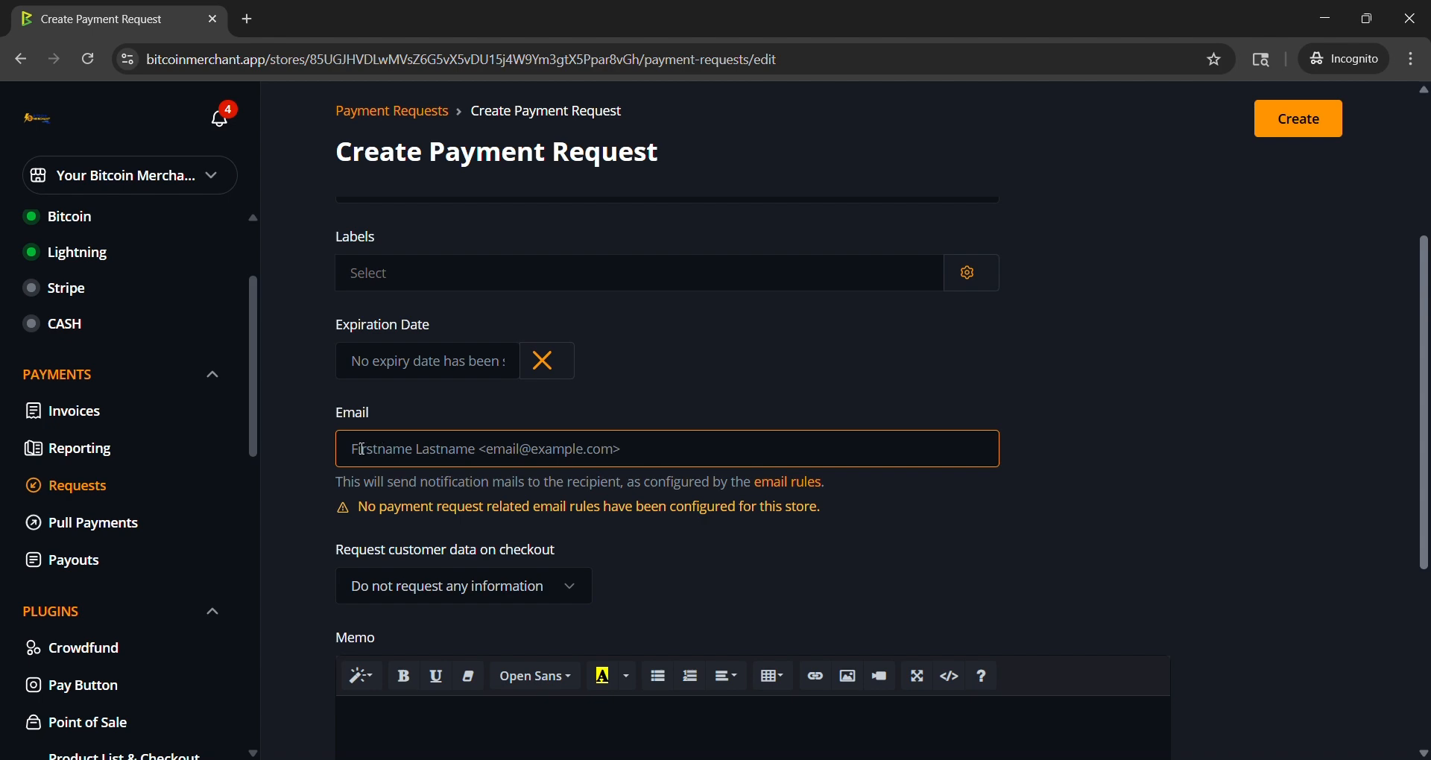
pyautogui.click(368, 538)
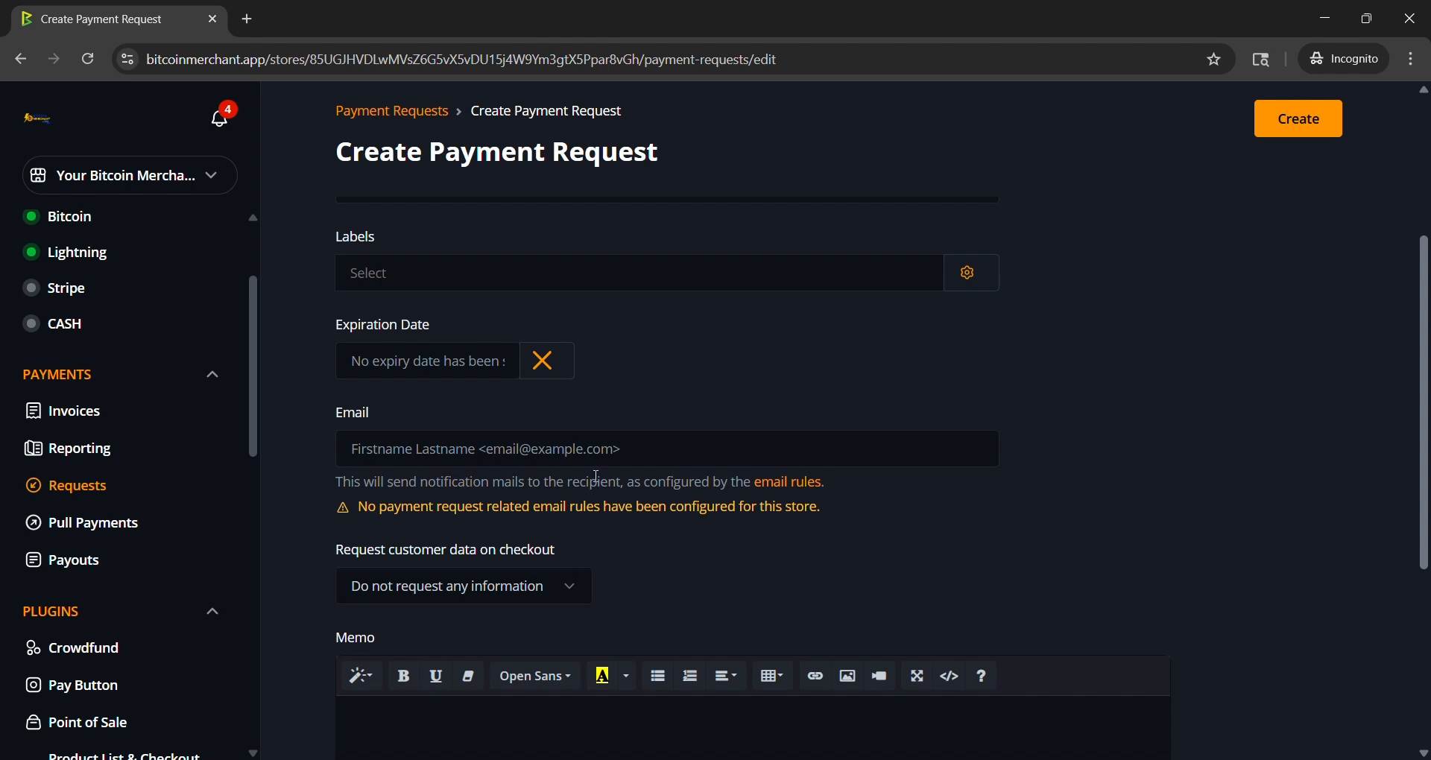
# Step: Open the store's email rules, check the custom SMTP and test email settings, and return to the rules
pyautogui.click(780, 493)
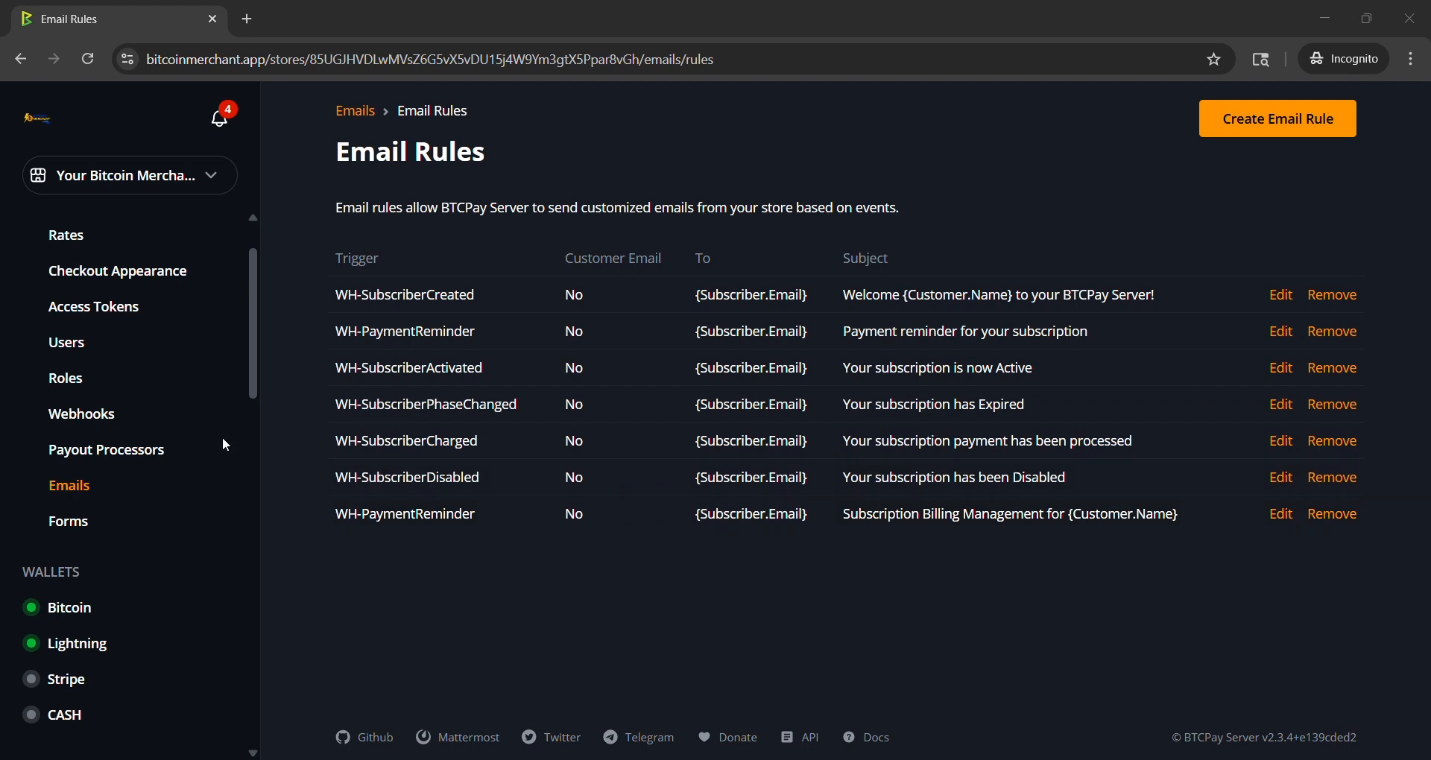
pyautogui.scroll(2, 164, 434)
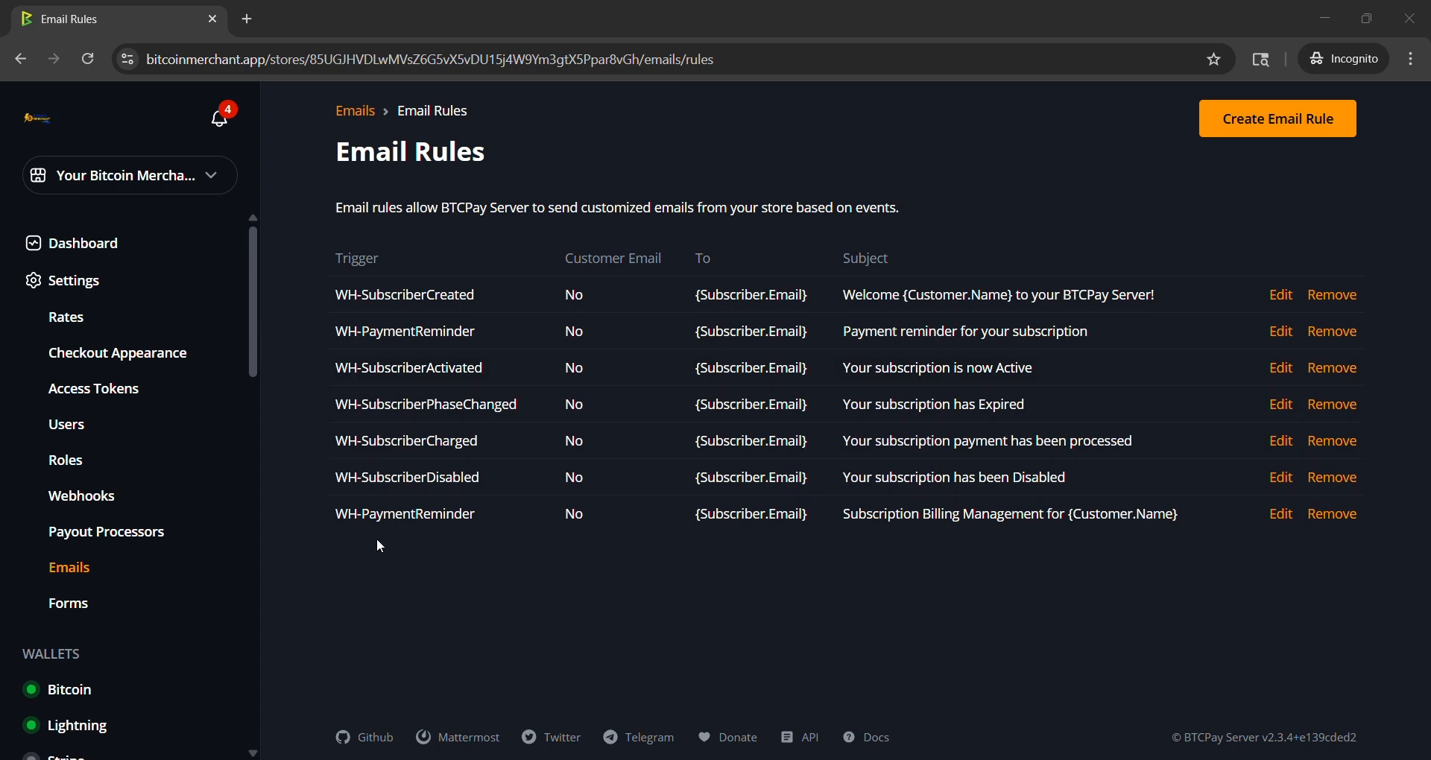
pyautogui.click(355, 112)
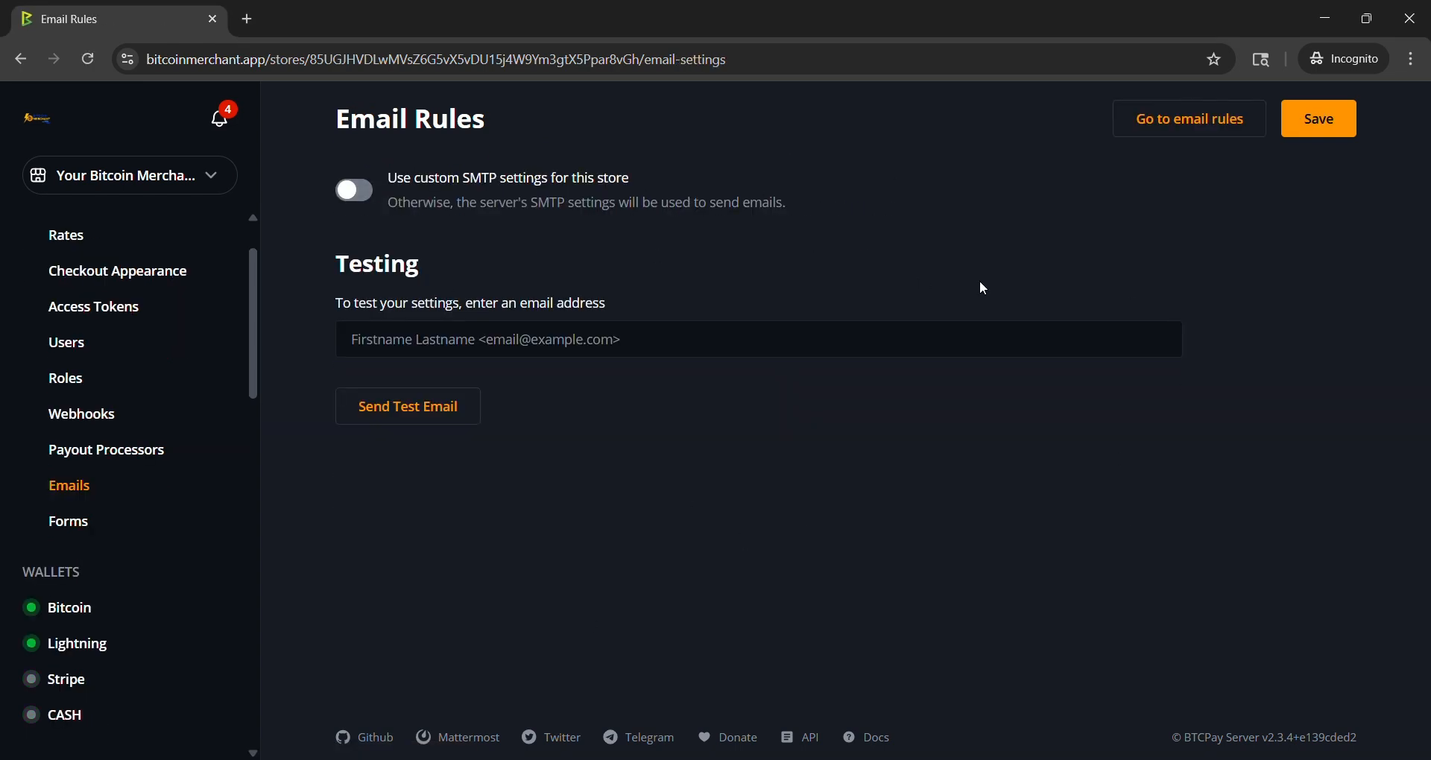
pyautogui.click(1188, 130)
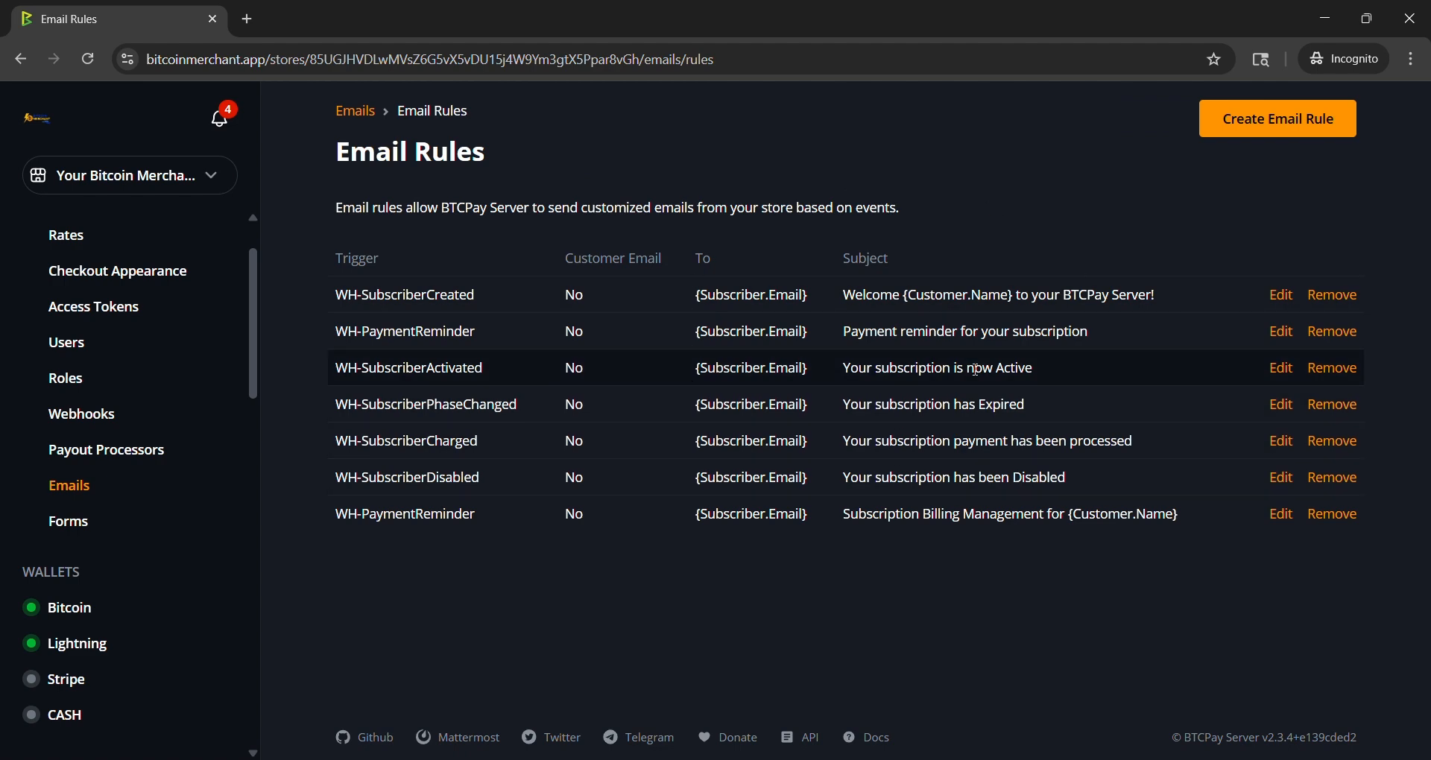
# Step: Start a new email rule with Payment Request - Created as its trigger
pyautogui.click(1315, 128)
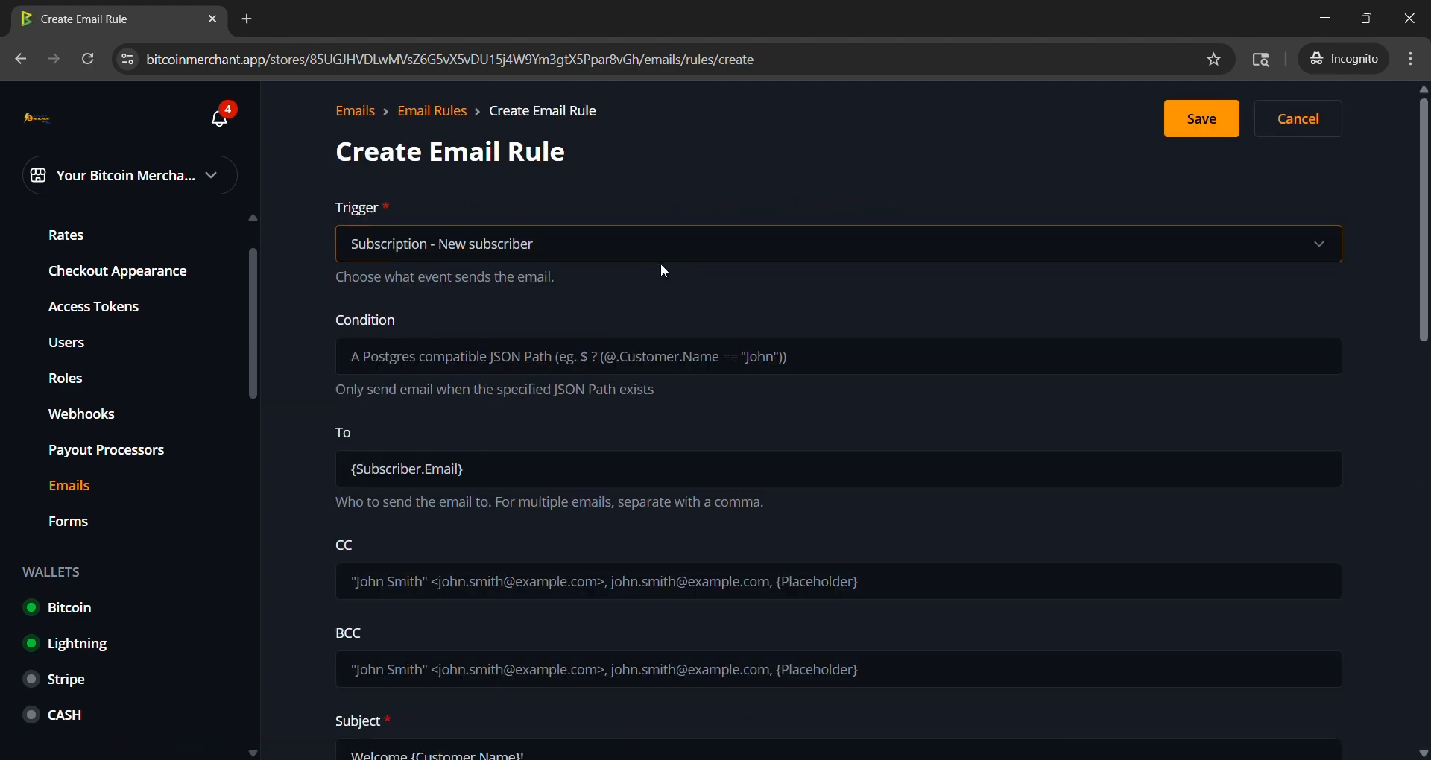
pyautogui.click(750, 253)
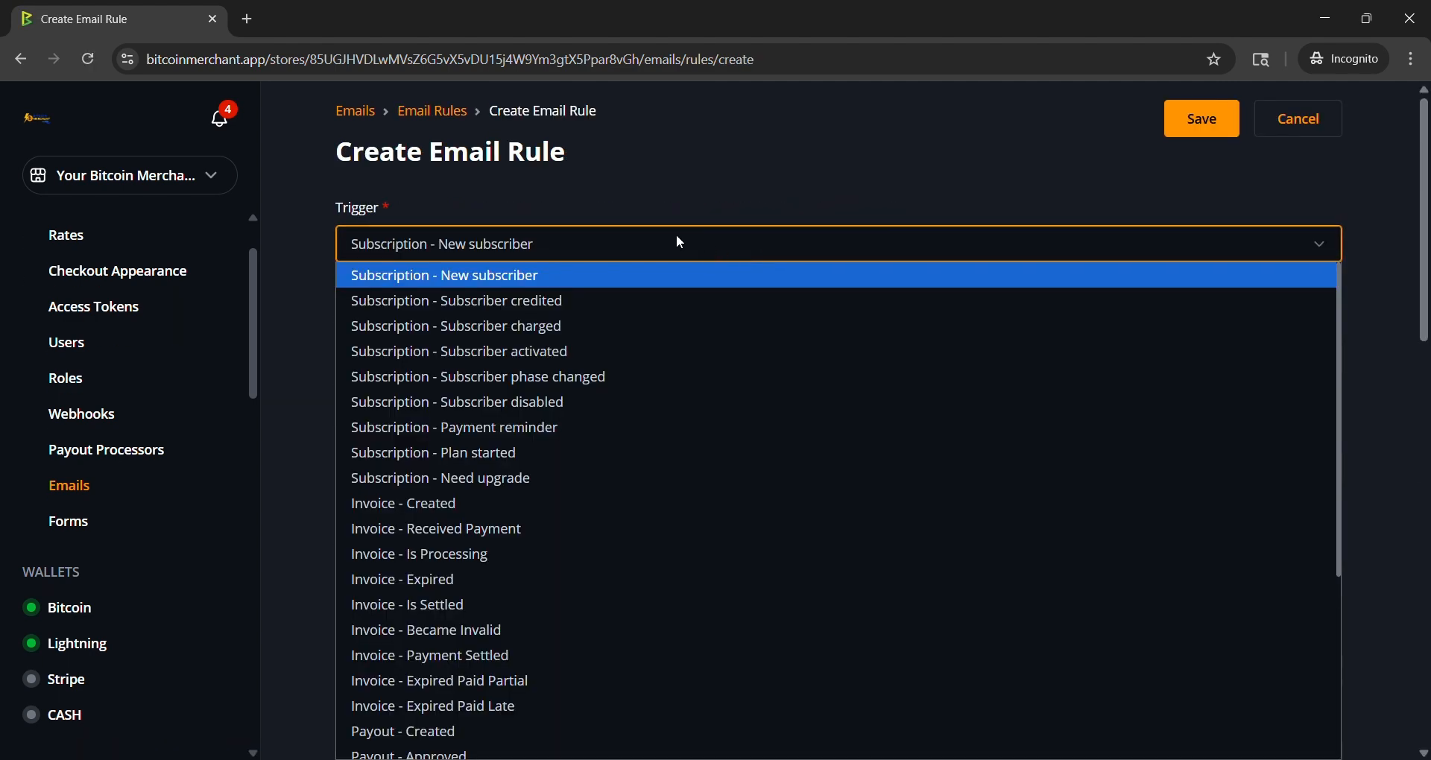
pyautogui.scroll(-4, 653, 343)
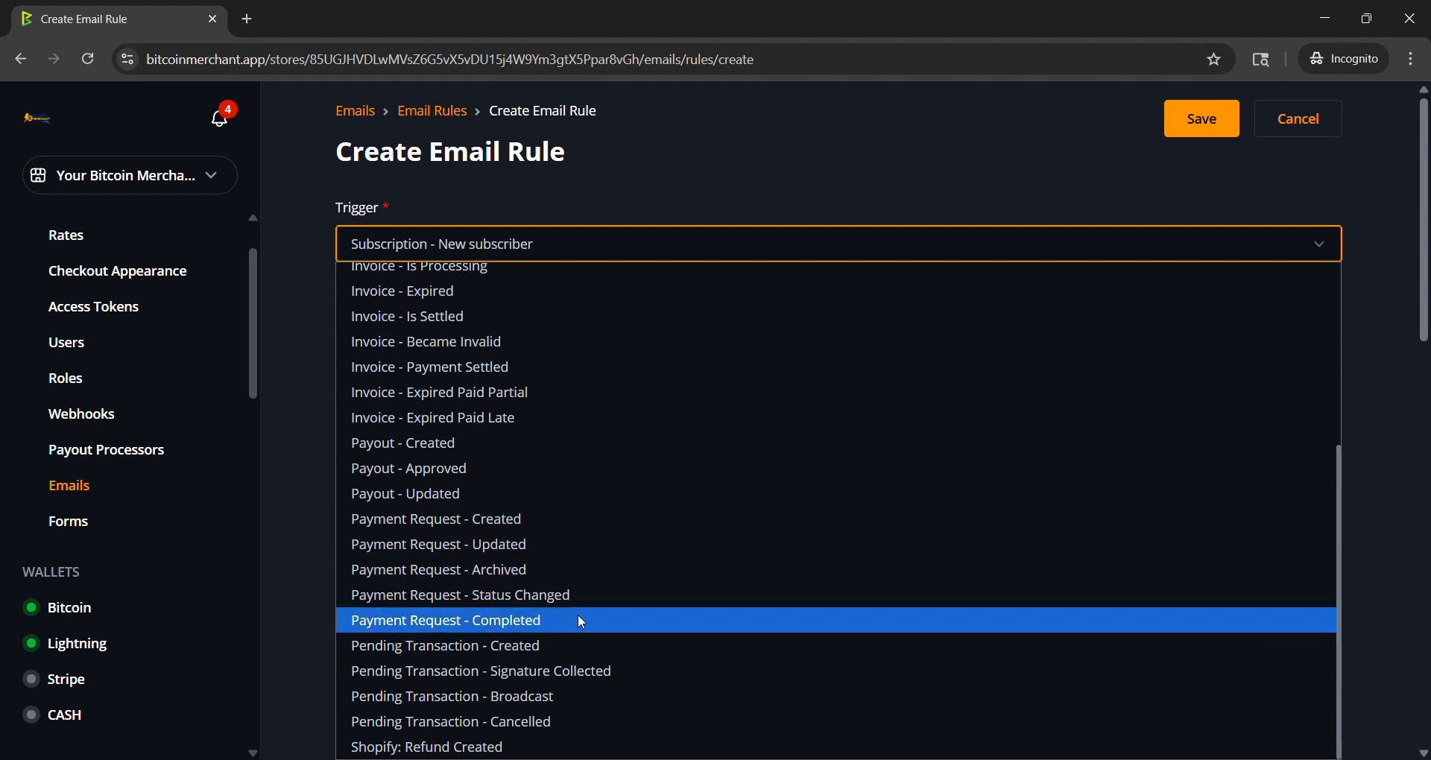
pyautogui.click(560, 520)
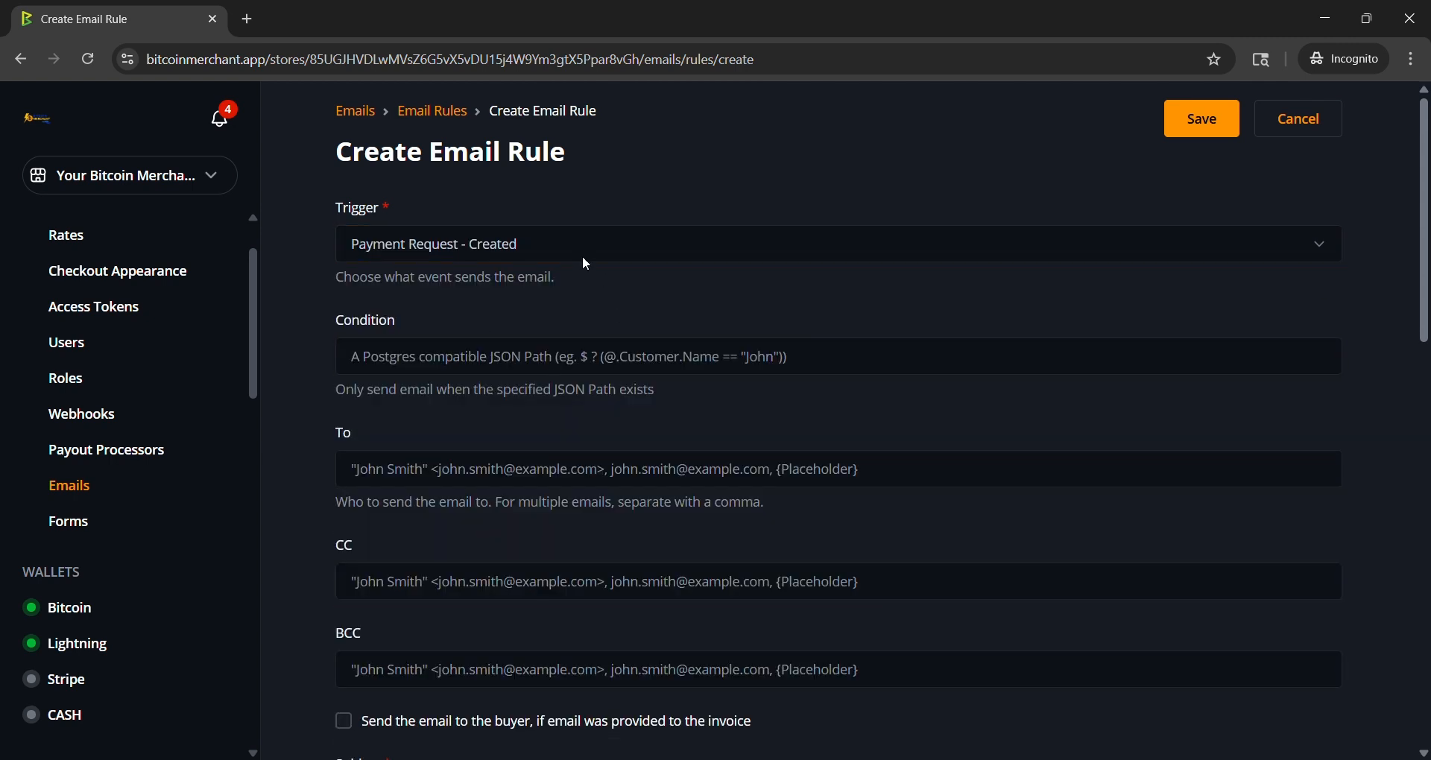
# Step: Have the rule send the email to the buyer if one was provided to the invoice, and save the rule with its default subject and body
pyautogui.scroll(-1, 448, 273)
pyautogui.click(422, 268)
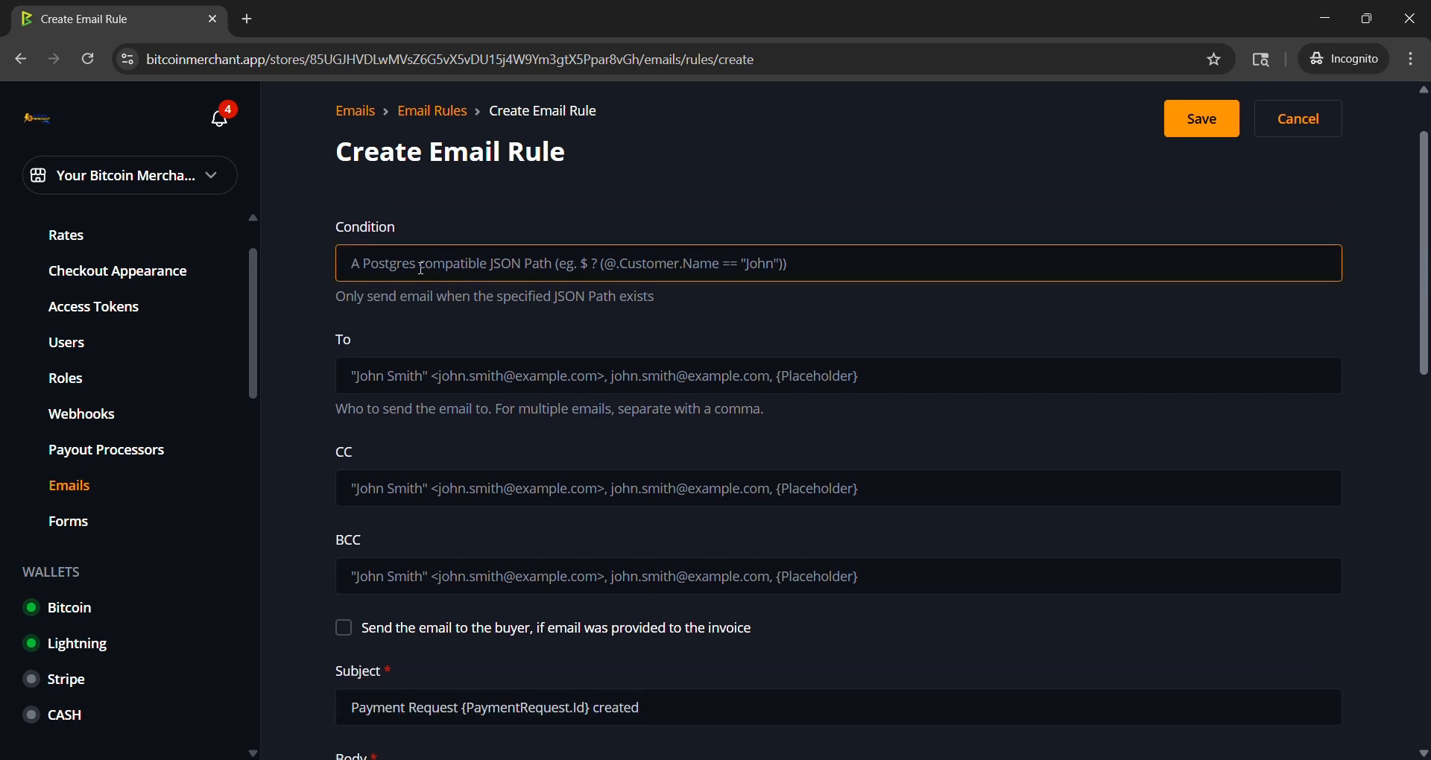
pyautogui.click(313, 380)
pyautogui.click(371, 376)
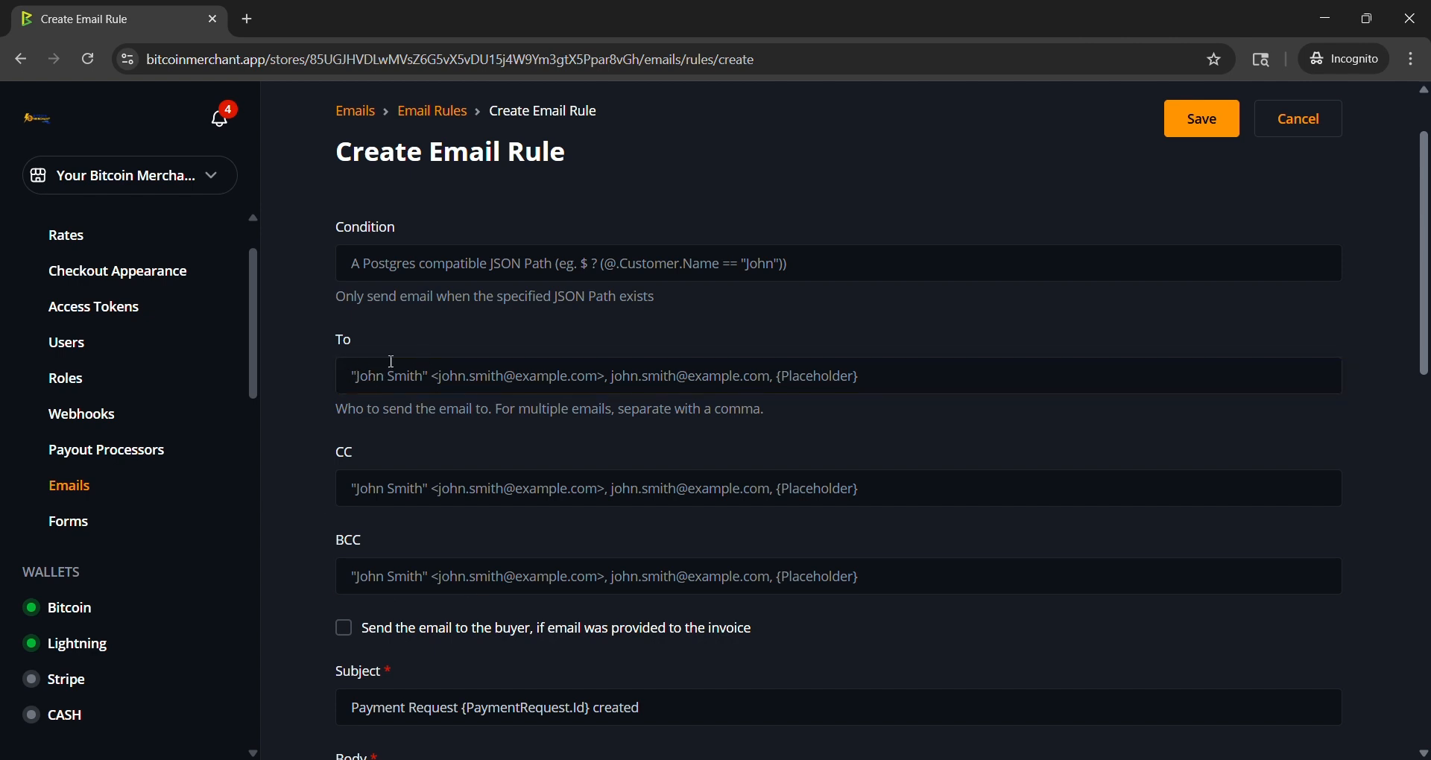
pyautogui.scroll(-1, 275, 469)
pyautogui.scroll(-3, 280, 477)
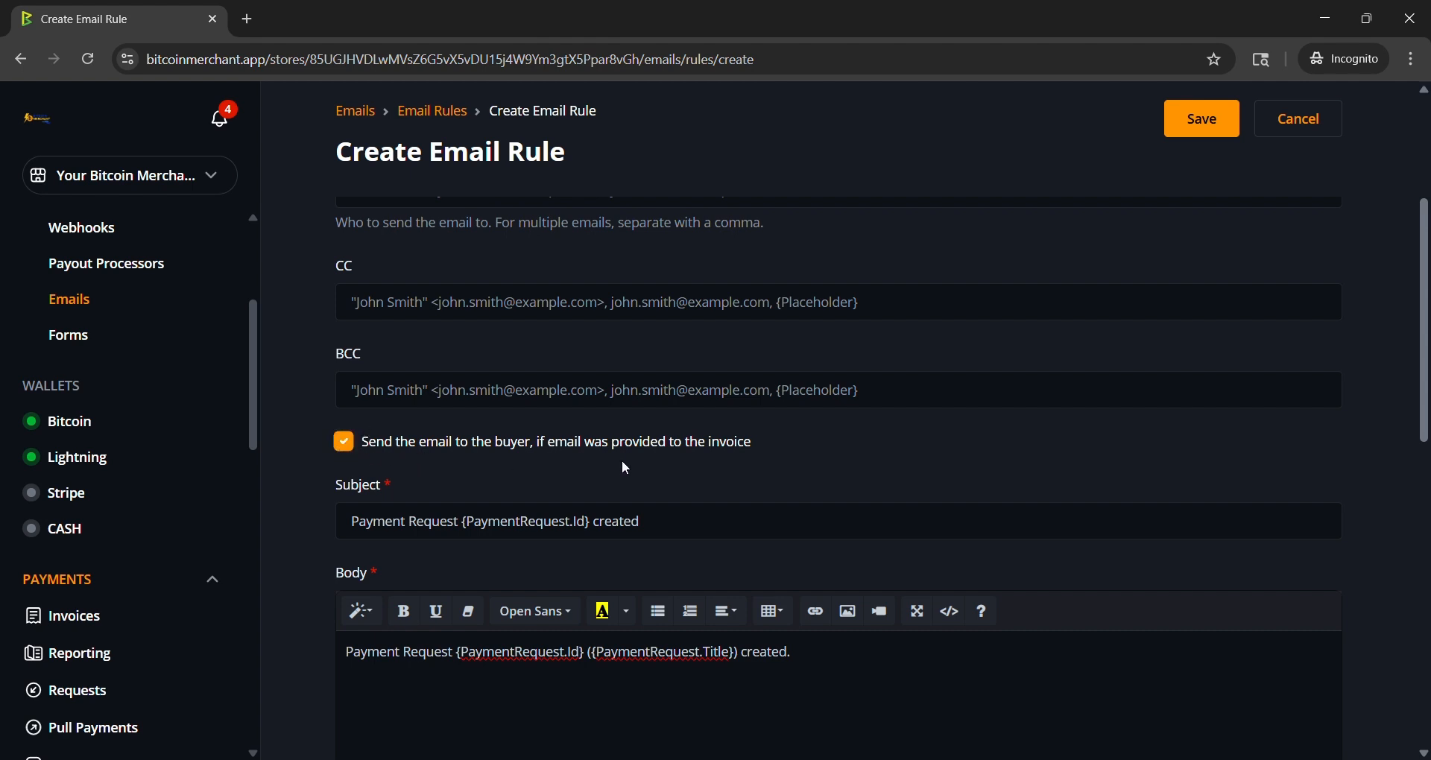
pyautogui.scroll(-4, 386, 477)
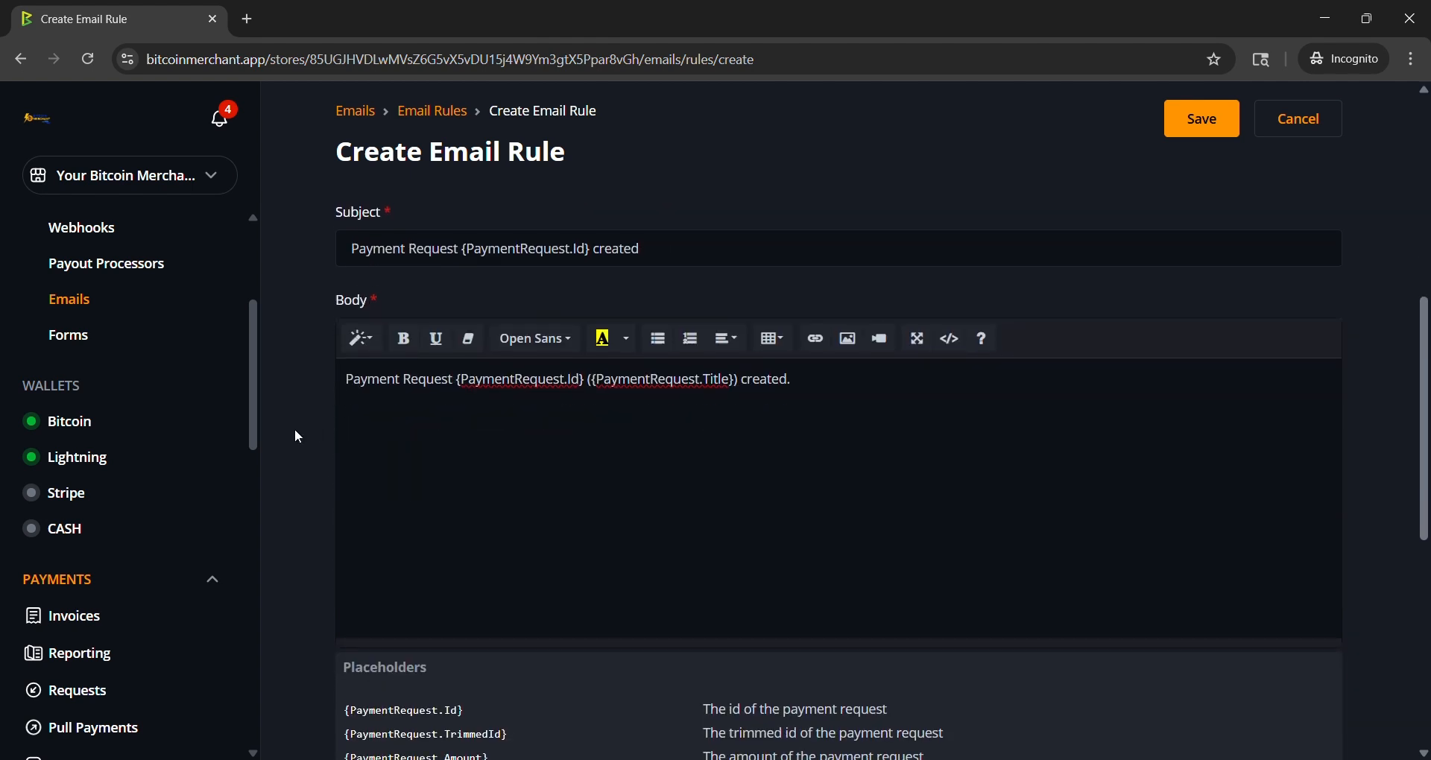
pyautogui.scroll(1, 293, 428)
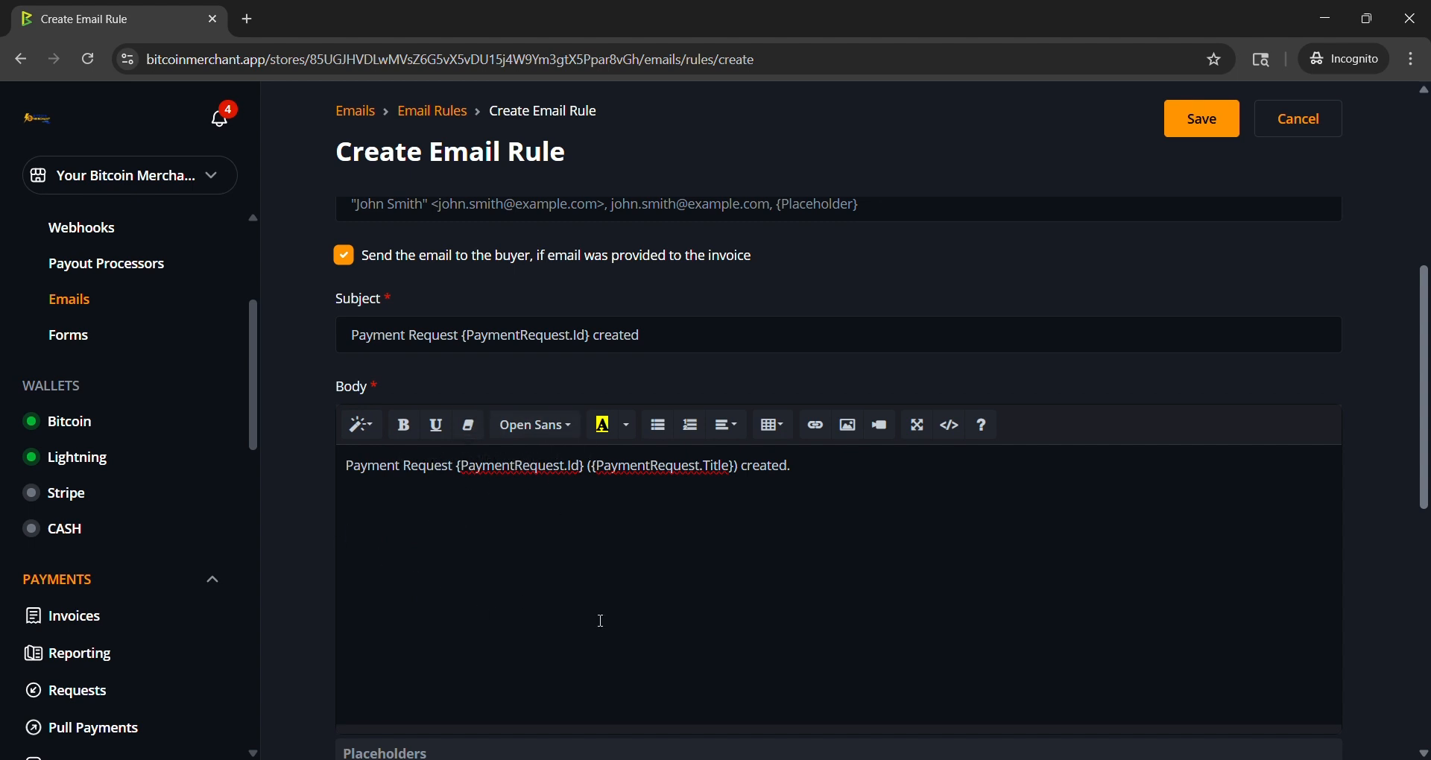
pyautogui.scroll(1, 642, 533)
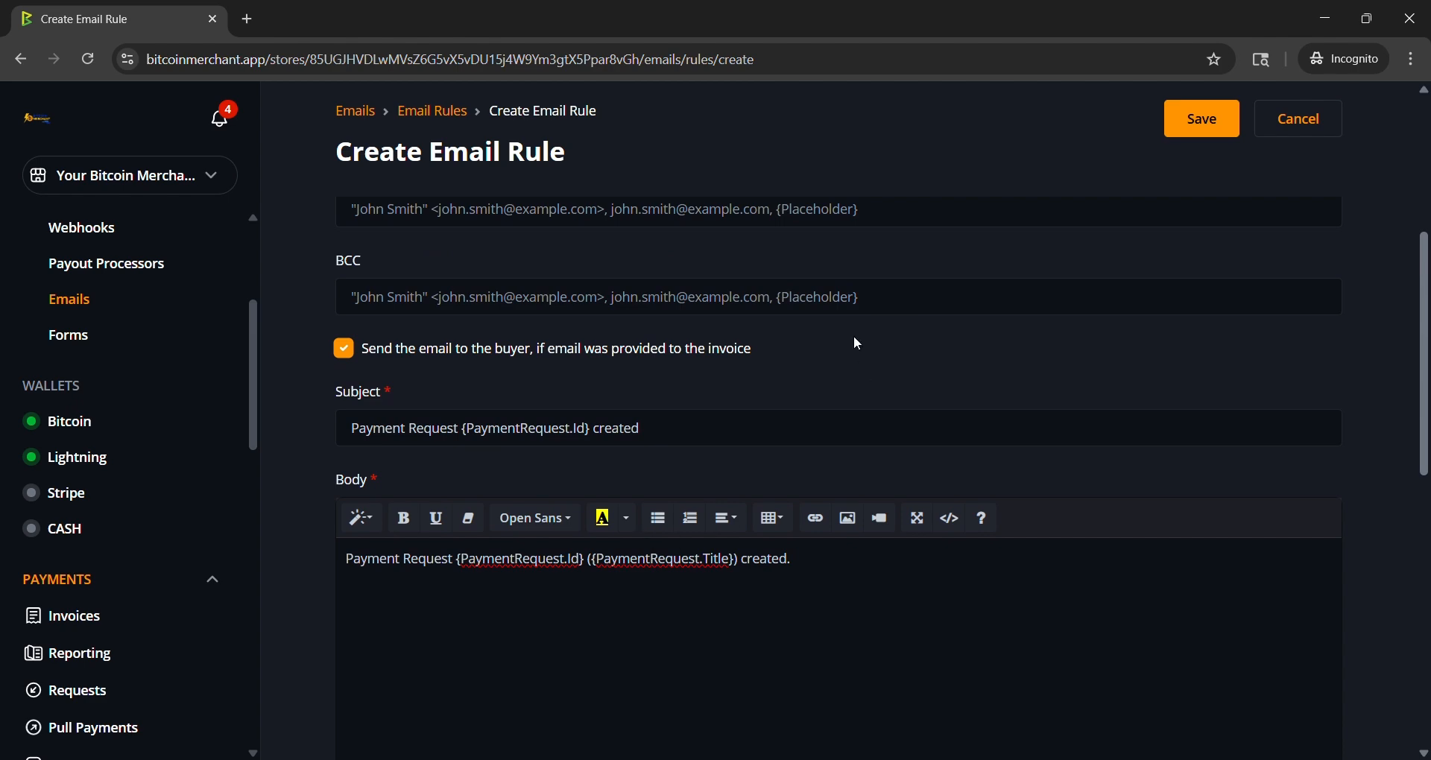
pyautogui.click(1194, 125)
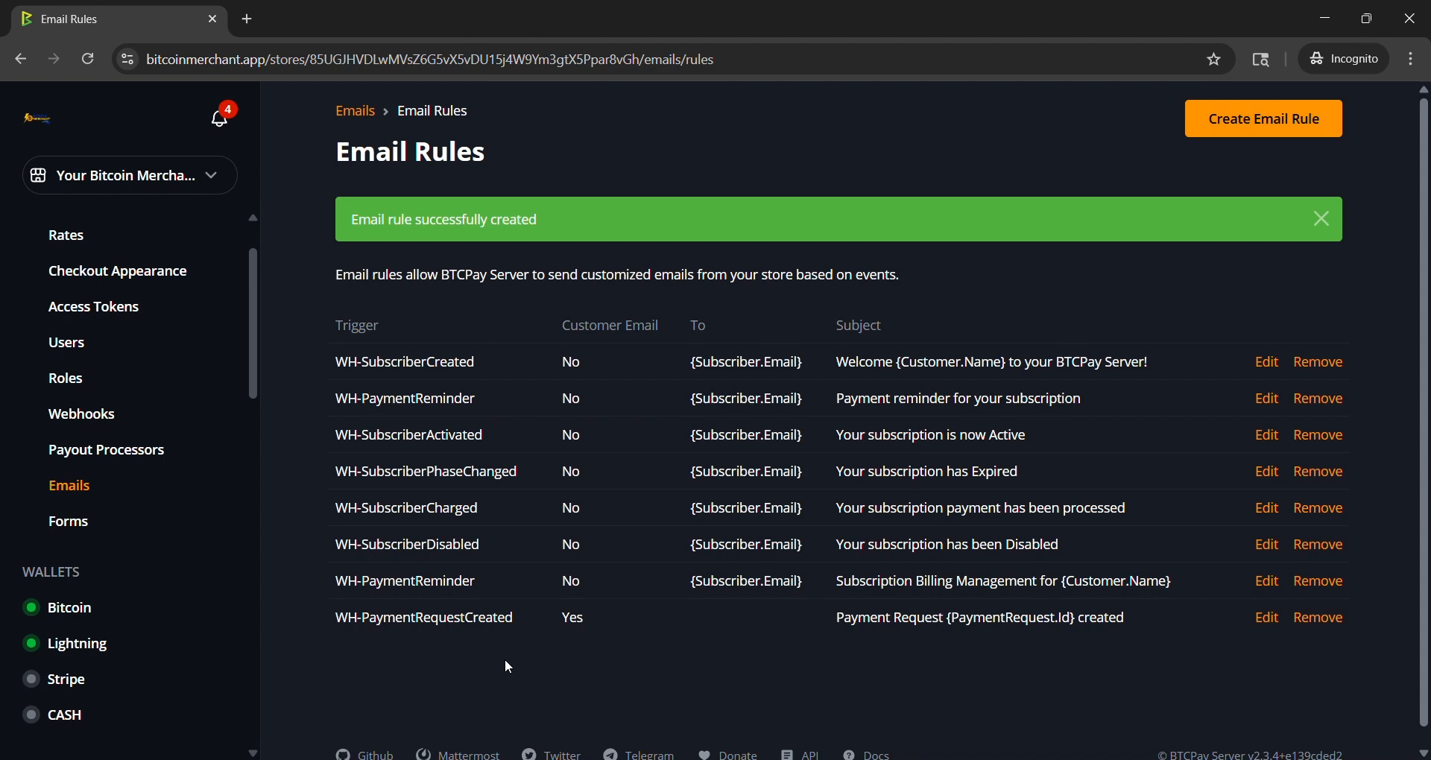
# Step: Return to the payment requests and start a new request, going to its email settings
pyautogui.scroll(-8, 159, 446)
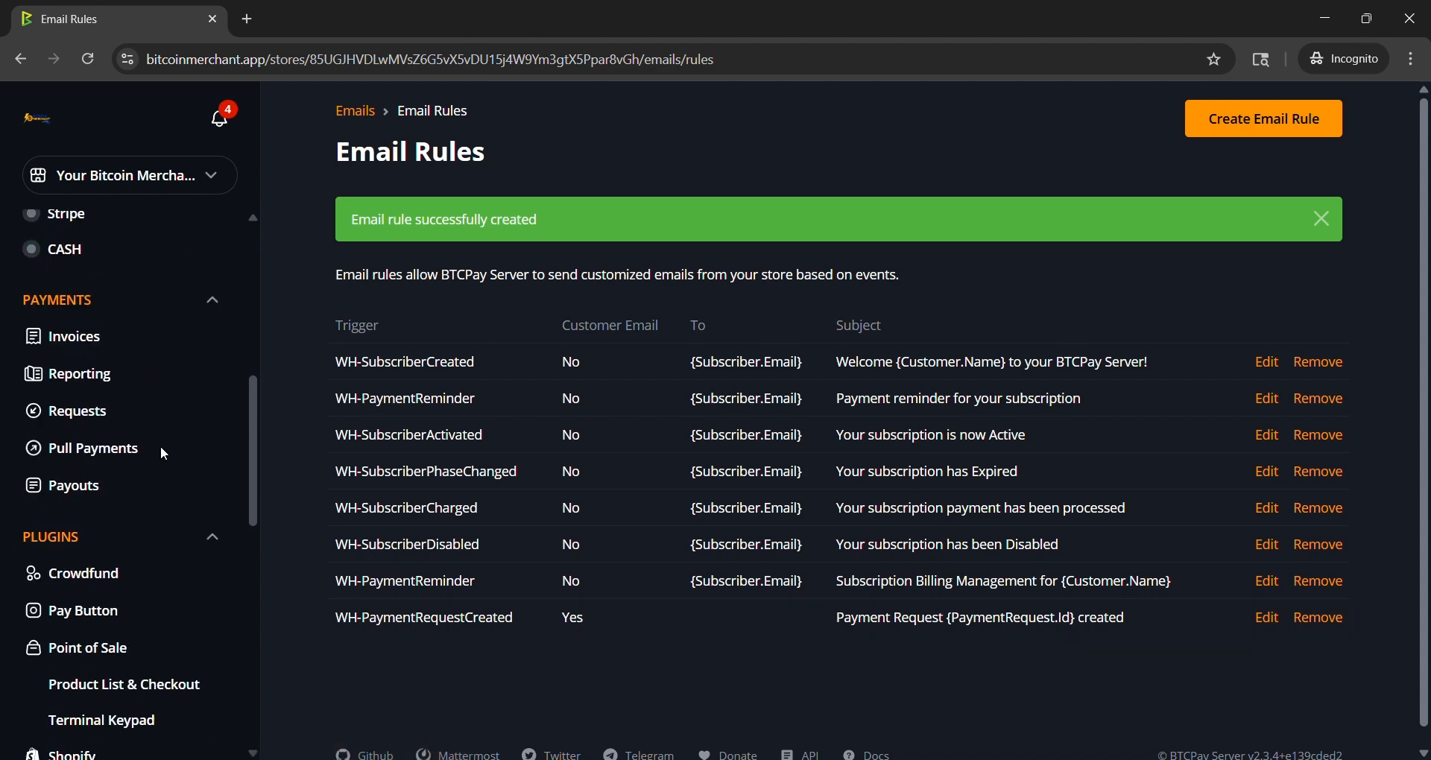
pyautogui.scroll(5, 164, 455)
pyautogui.click(67, 418)
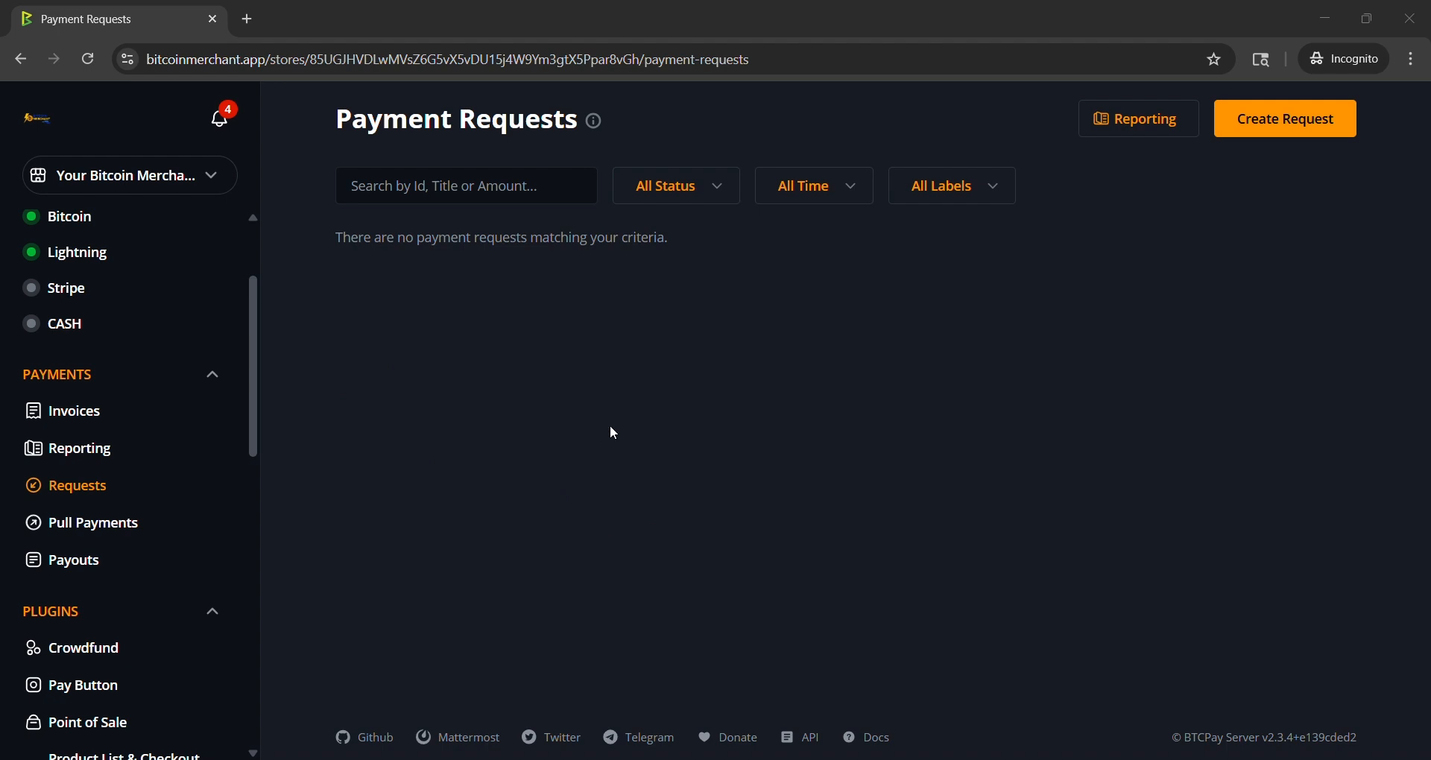
pyautogui.click(1264, 119)
pyautogui.scroll(-4, 566, 415)
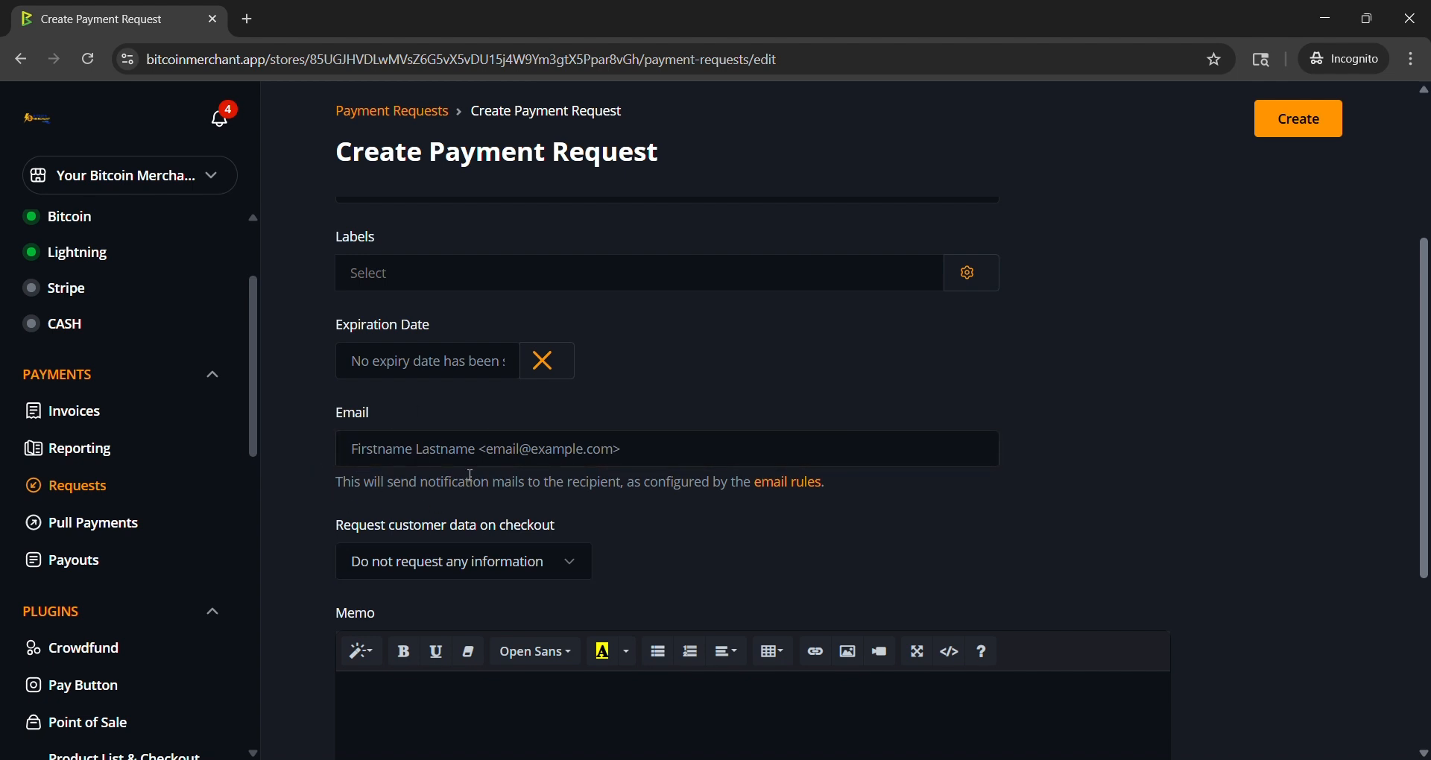
# Step: Examine the new payment request's email field, customer data options for checkout, and memo editor
pyautogui.click(389, 438)
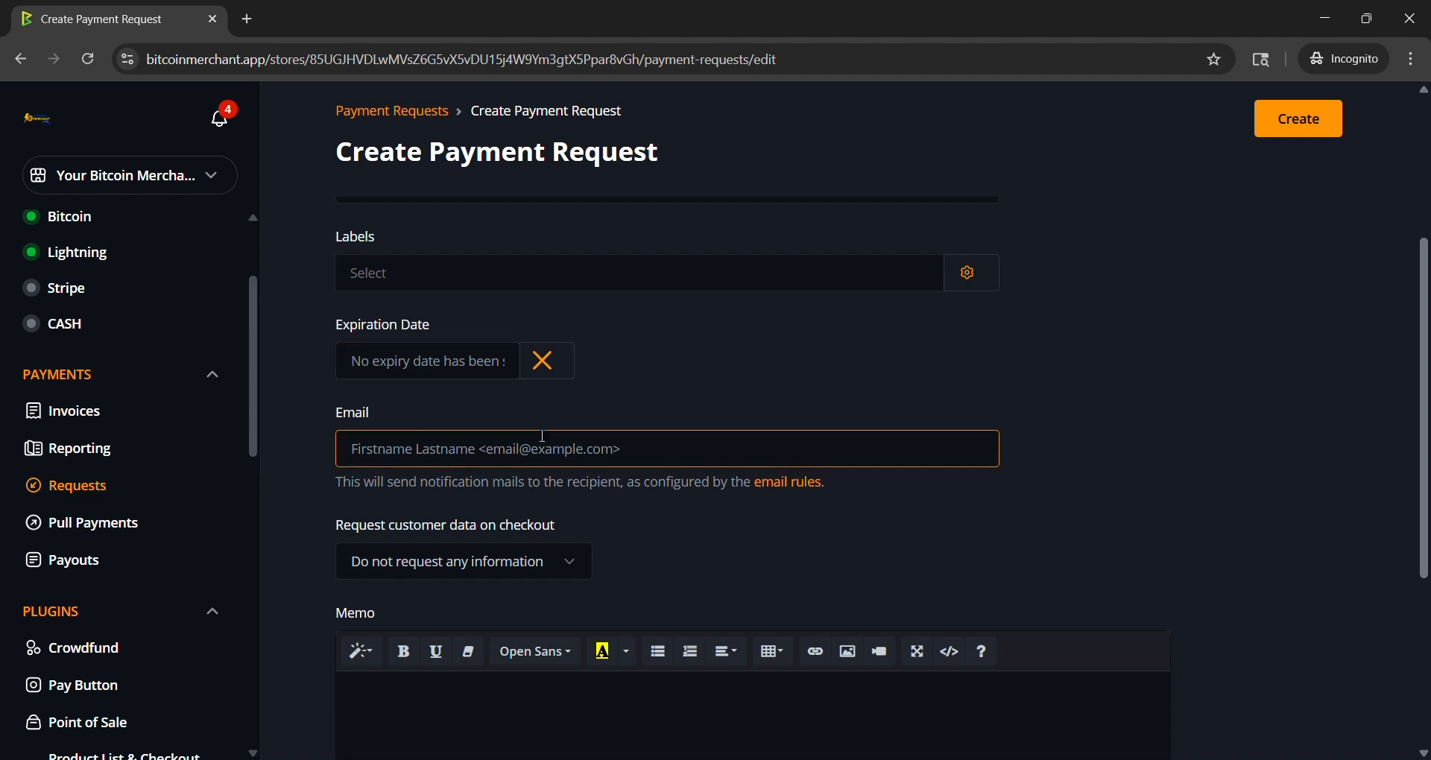
pyautogui.scroll(-1, 308, 548)
pyautogui.scroll(-2, 305, 545)
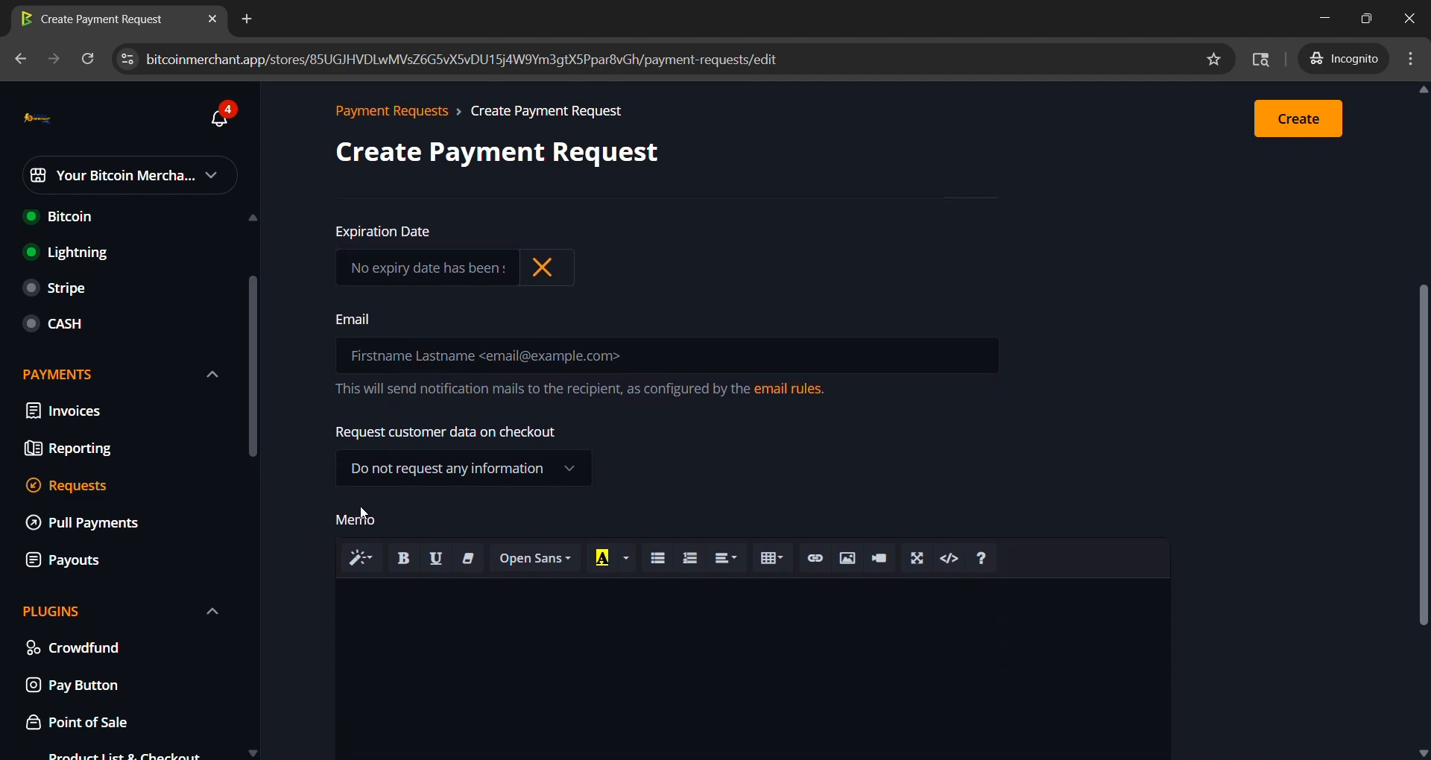
pyautogui.click(564, 472)
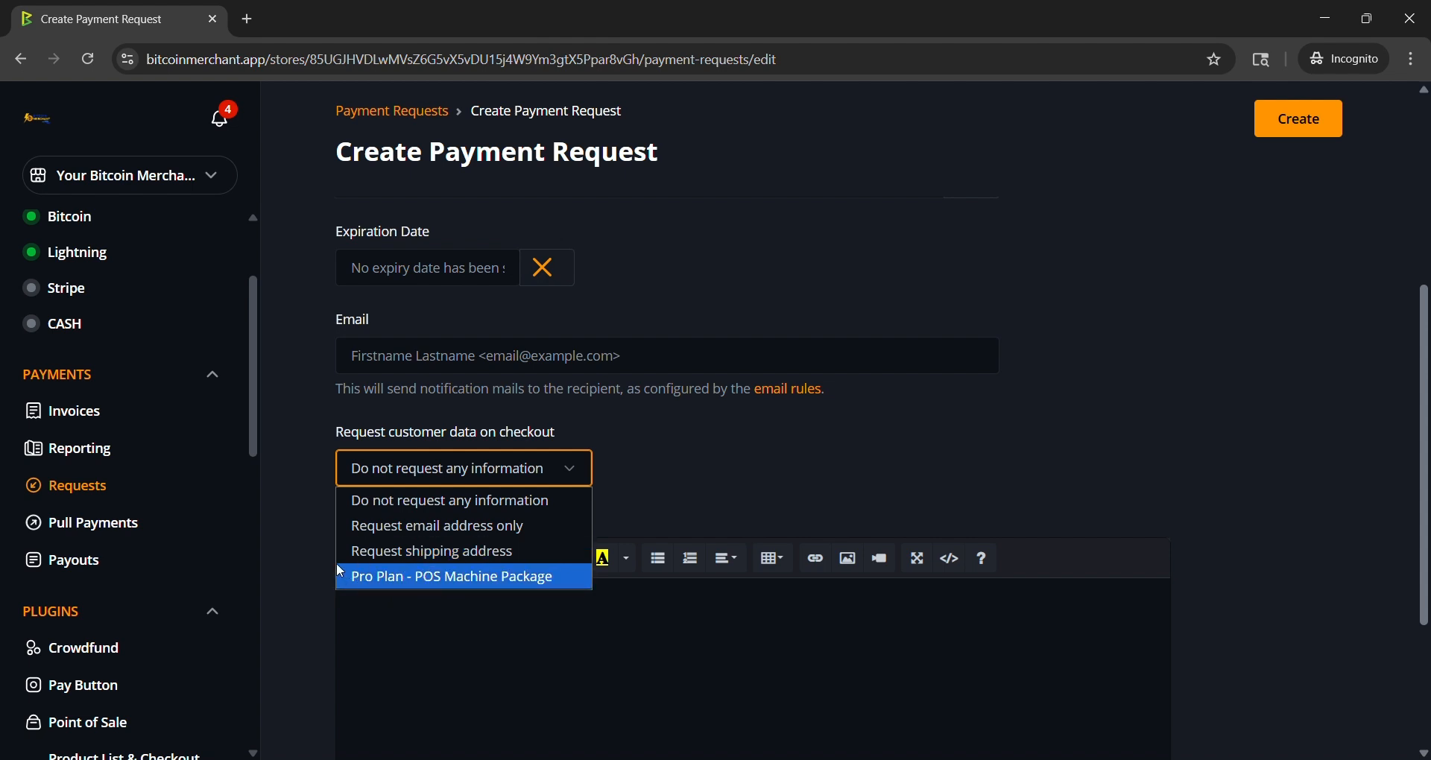
pyautogui.click(699, 441)
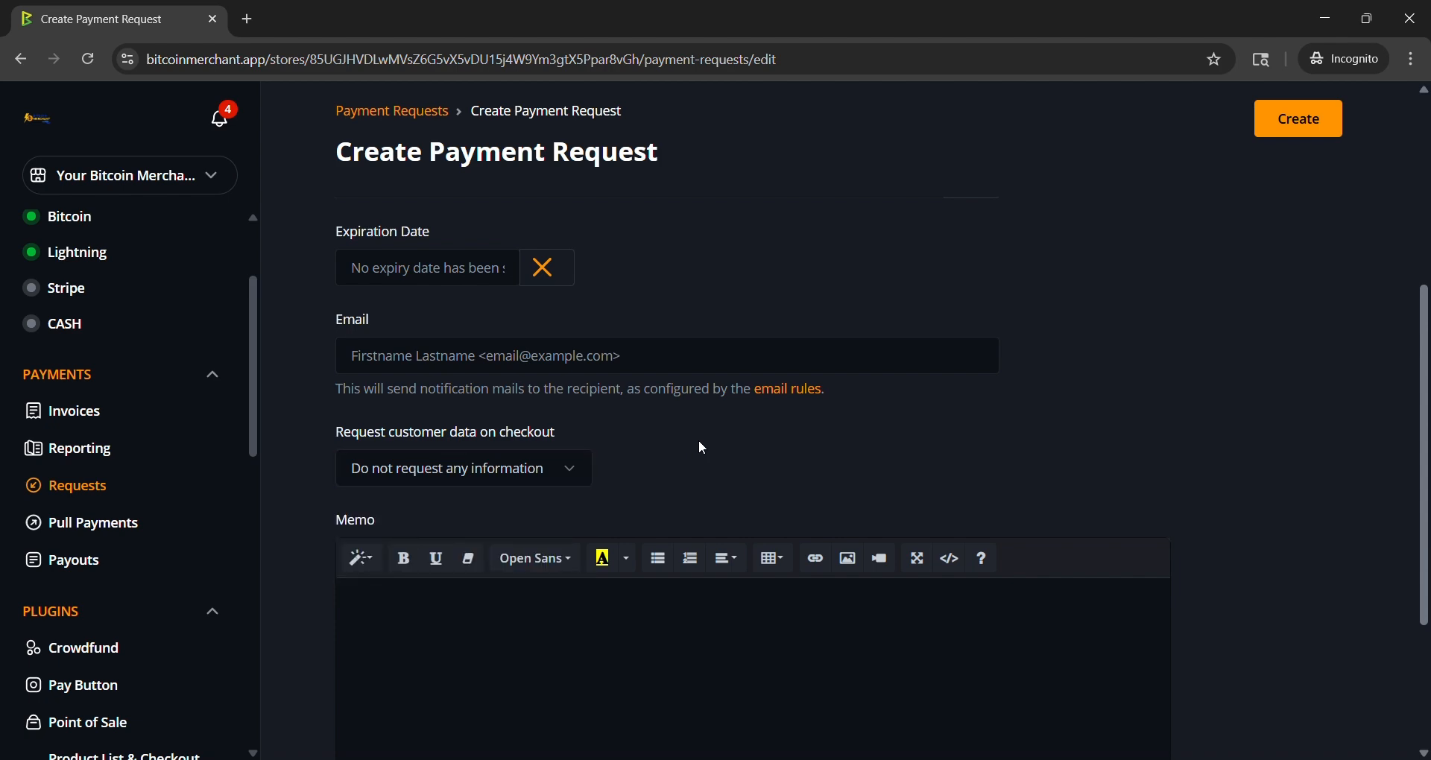
pyautogui.scroll(-3, 690, 436)
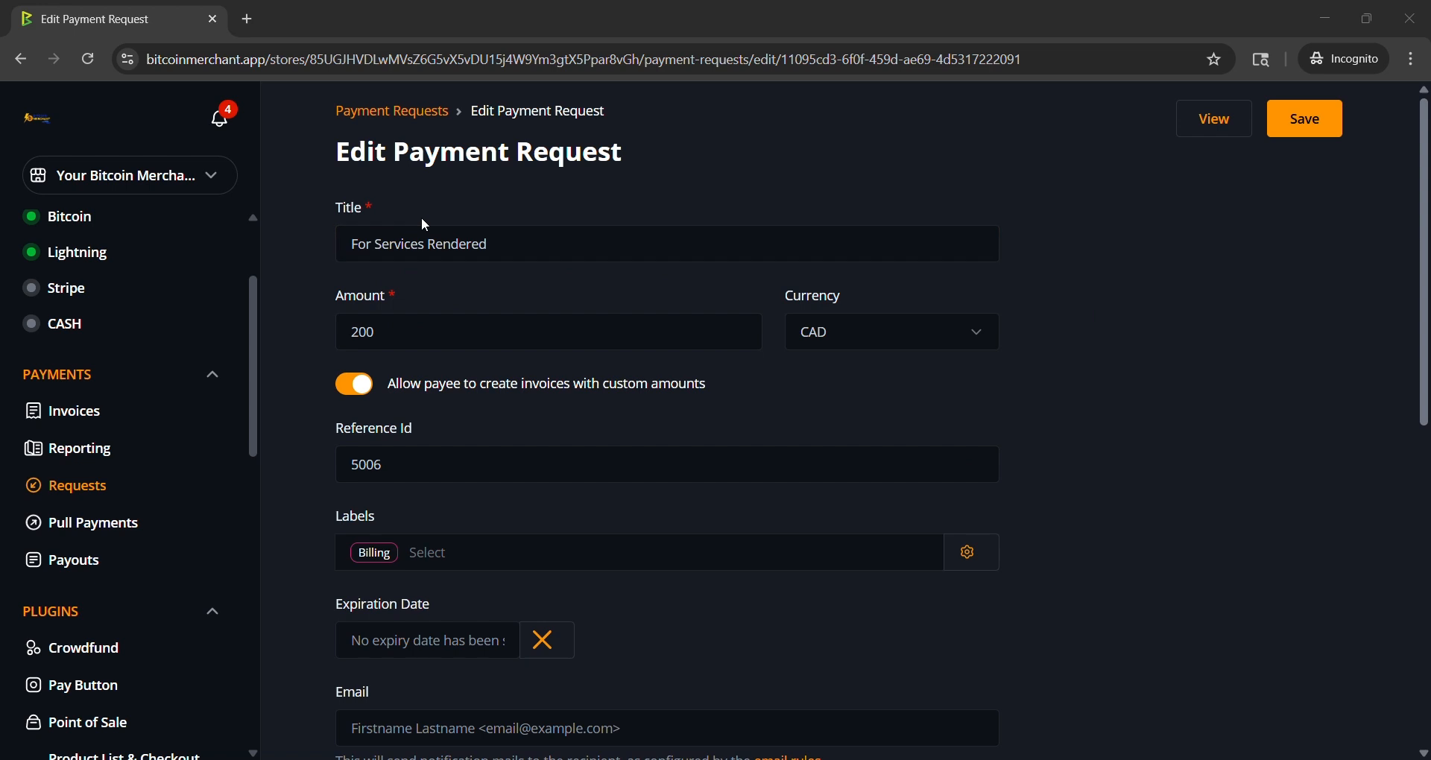
# Step: Review the For Services Rendered request's title, amount, custom-amount setting and reference ID, and check its expiration date calendar without picking a date
pyautogui.click(349, 241)
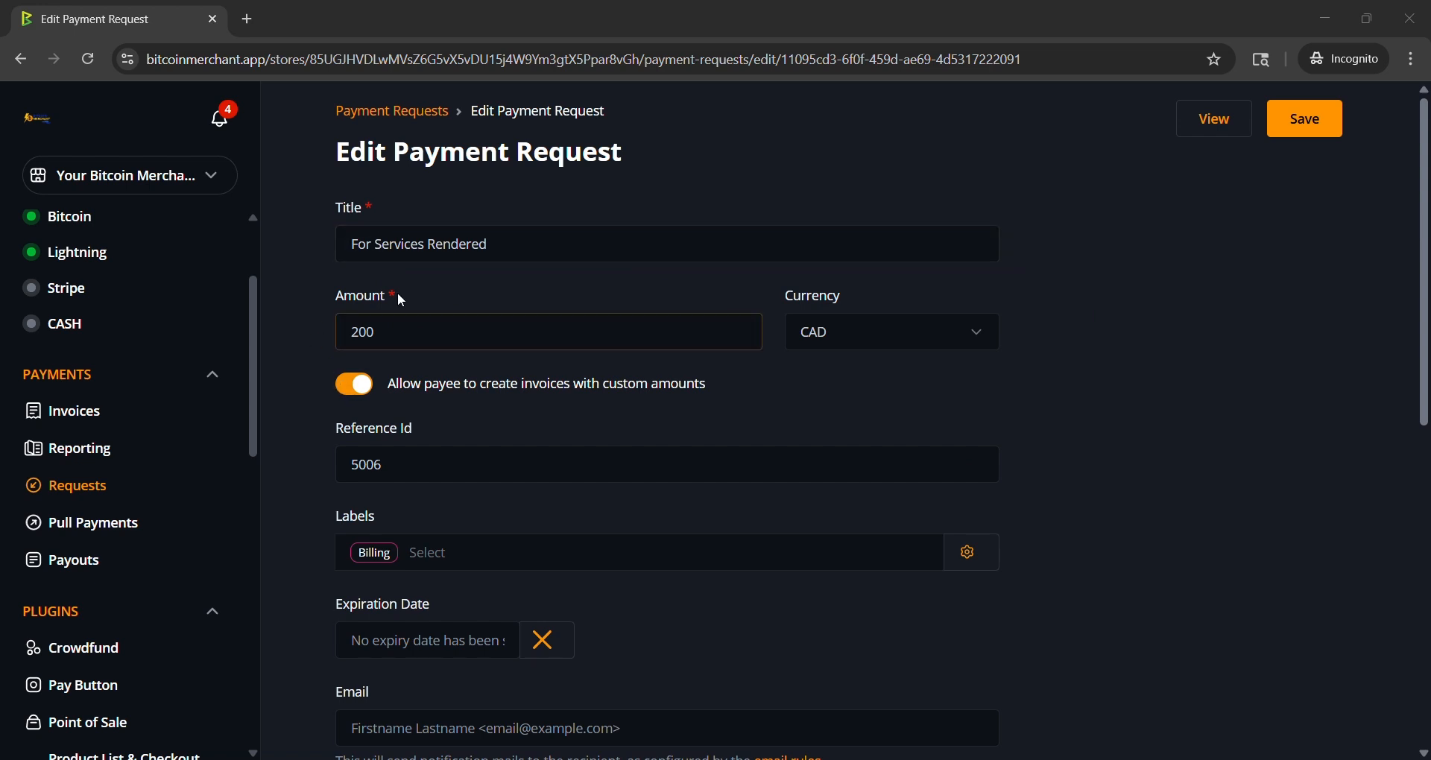
pyautogui.click(364, 434)
pyautogui.click(383, 413)
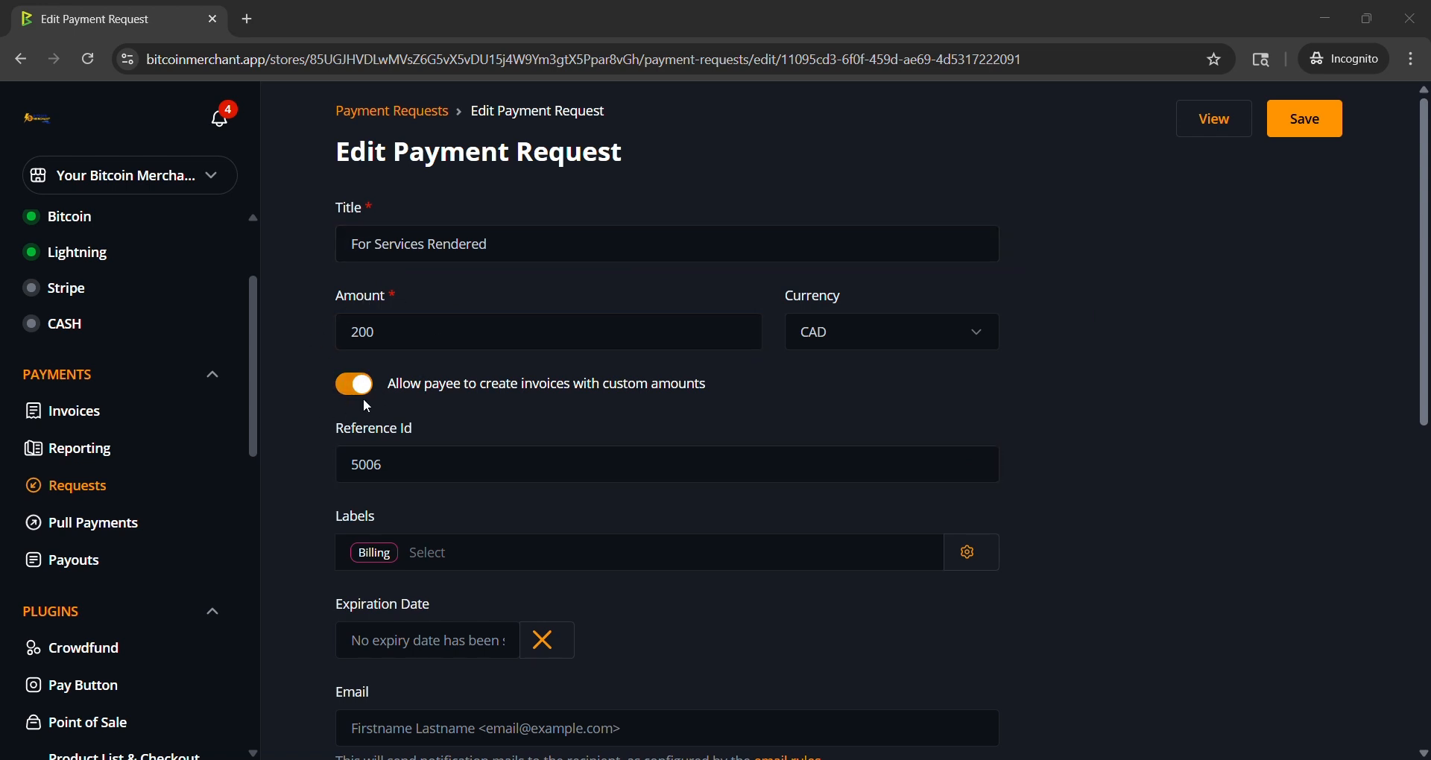
pyautogui.scroll(-1, 387, 391)
pyautogui.click(397, 381)
pyautogui.scroll(-2, 397, 380)
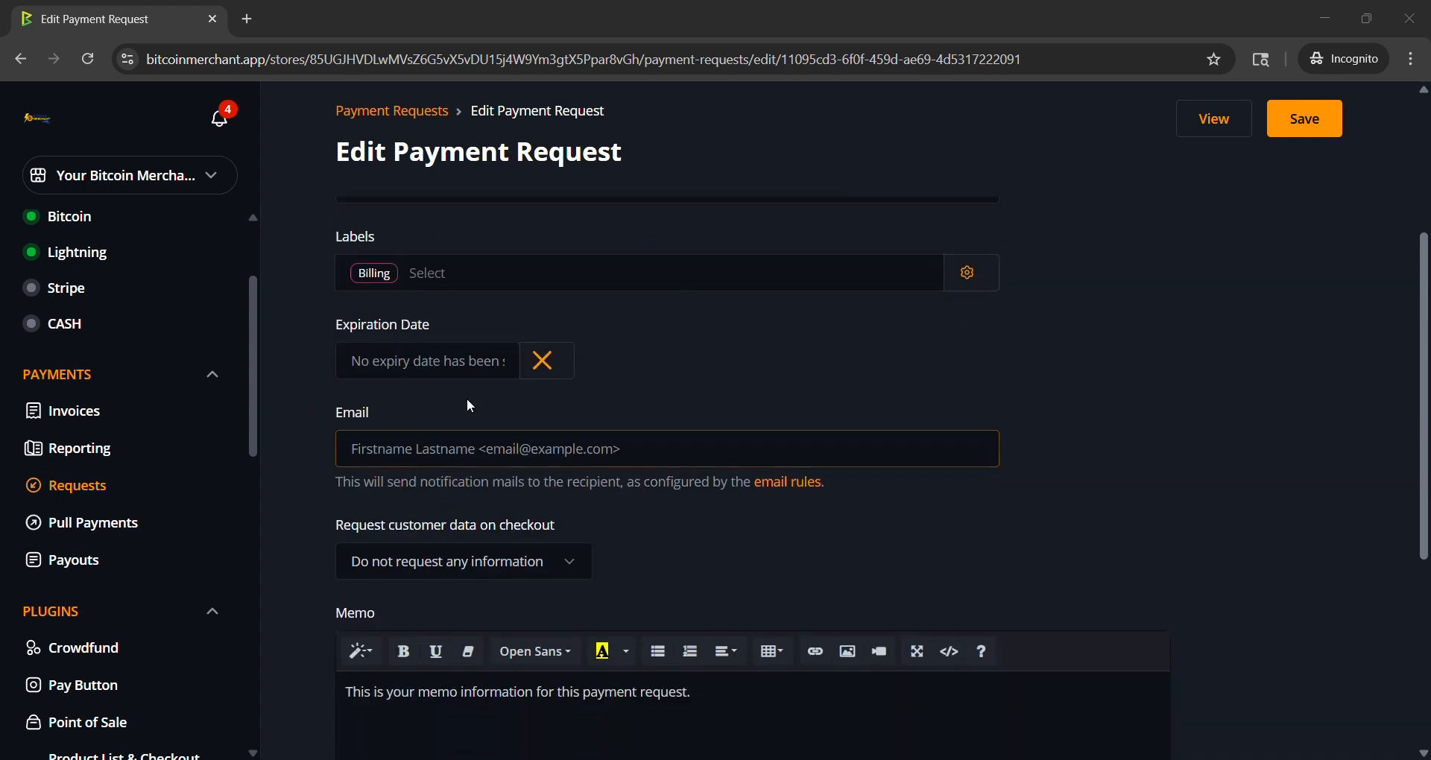
pyautogui.click(466, 361)
pyautogui.click(353, 407)
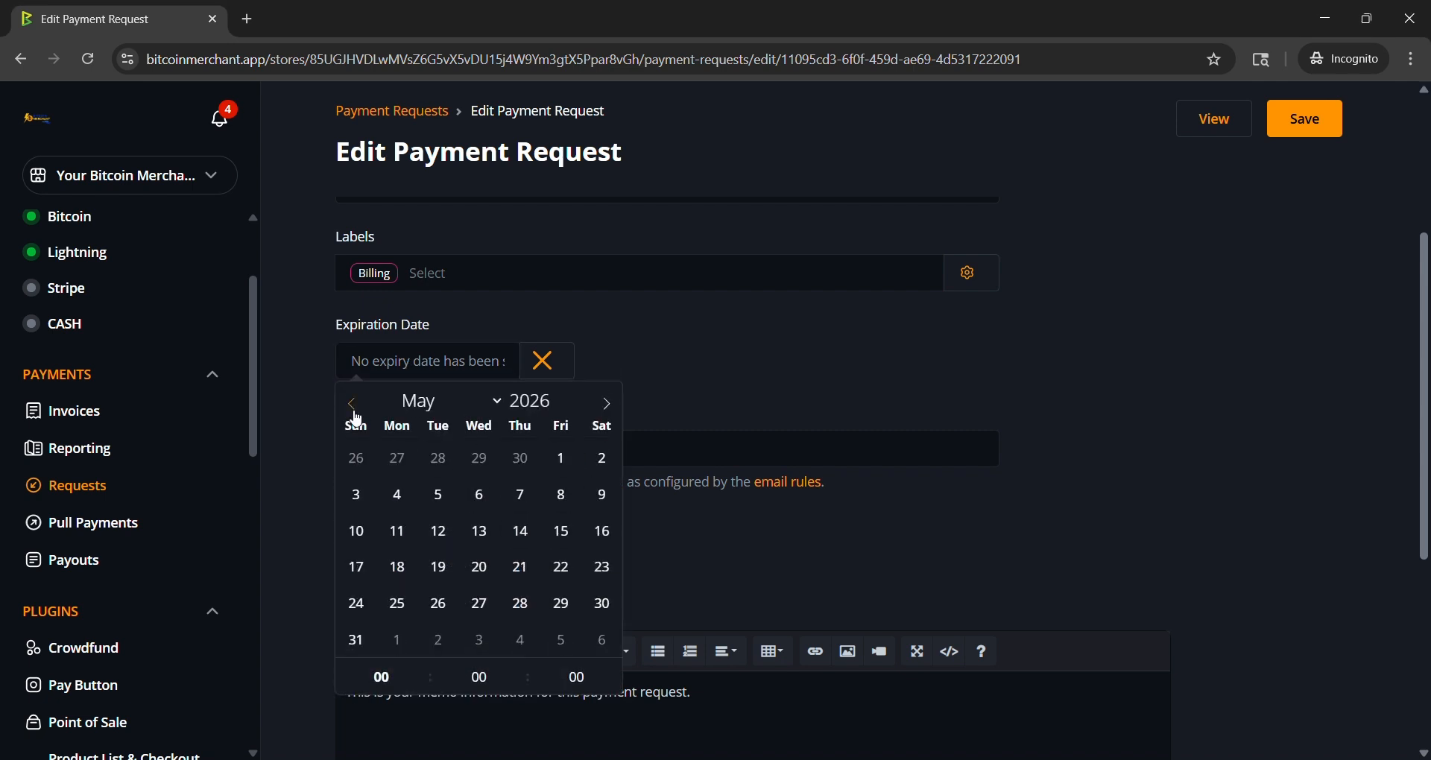
pyautogui.click(744, 324)
pyautogui.scroll(-3, 744, 324)
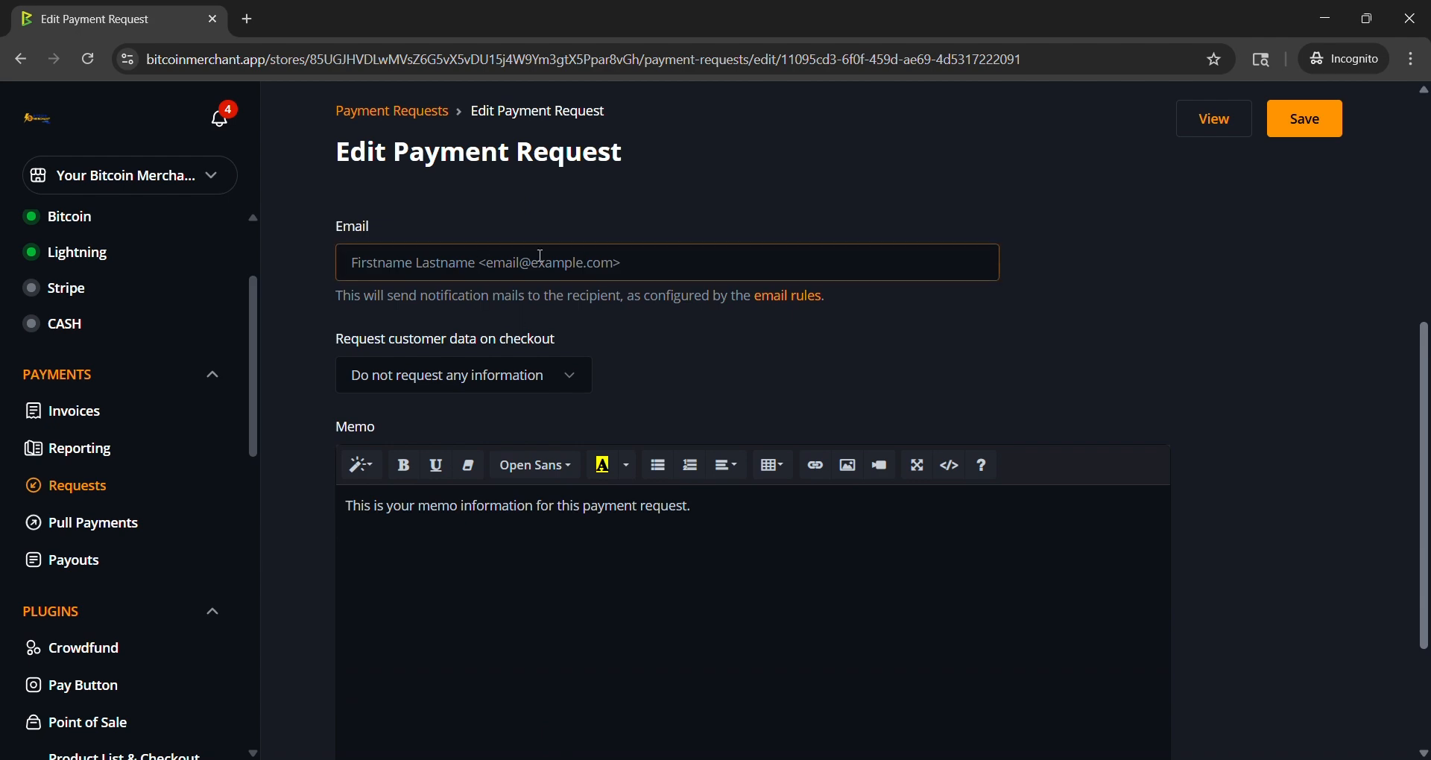
# Step: Check the request's email field and customer data options for checkout, and save the payment request without changing them
pyautogui.click(414, 269)
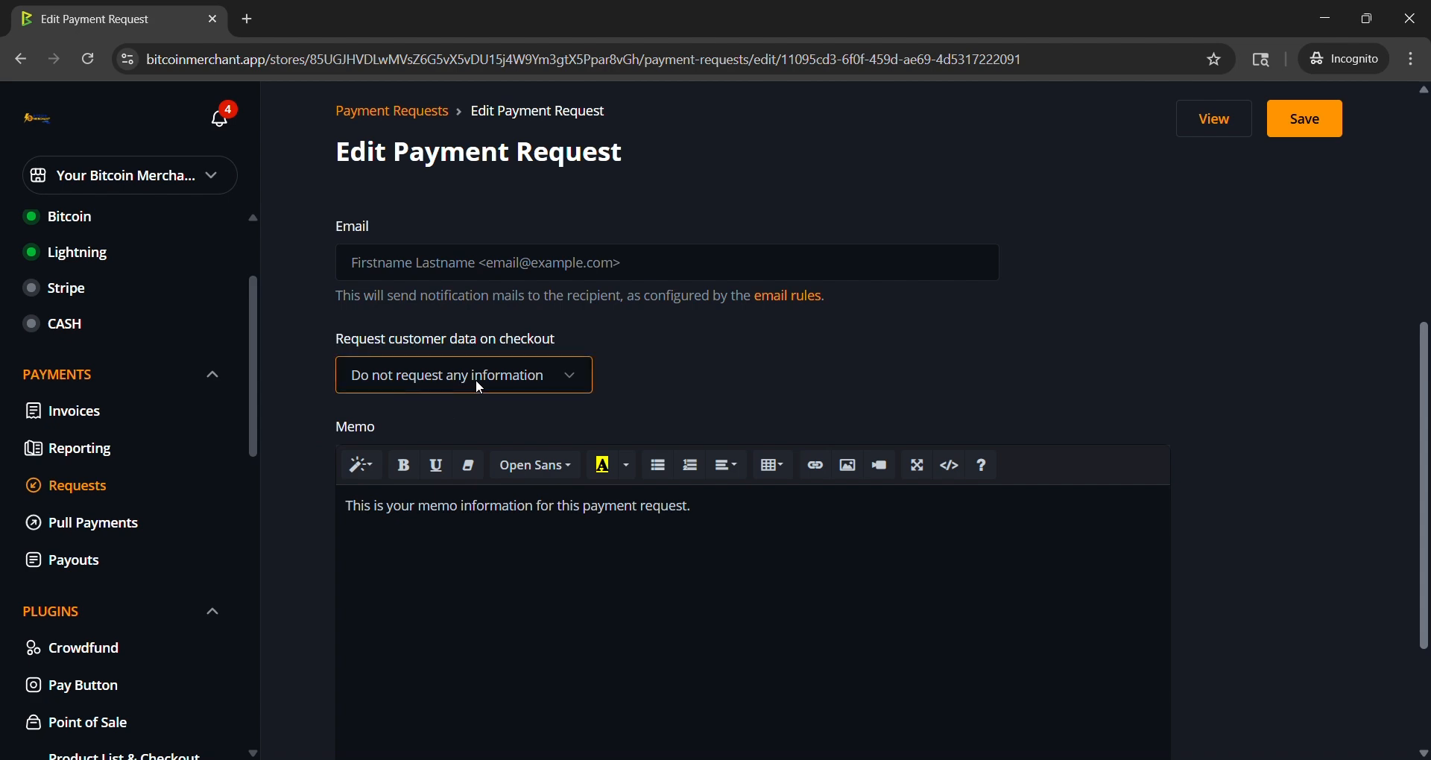
pyautogui.click(495, 376)
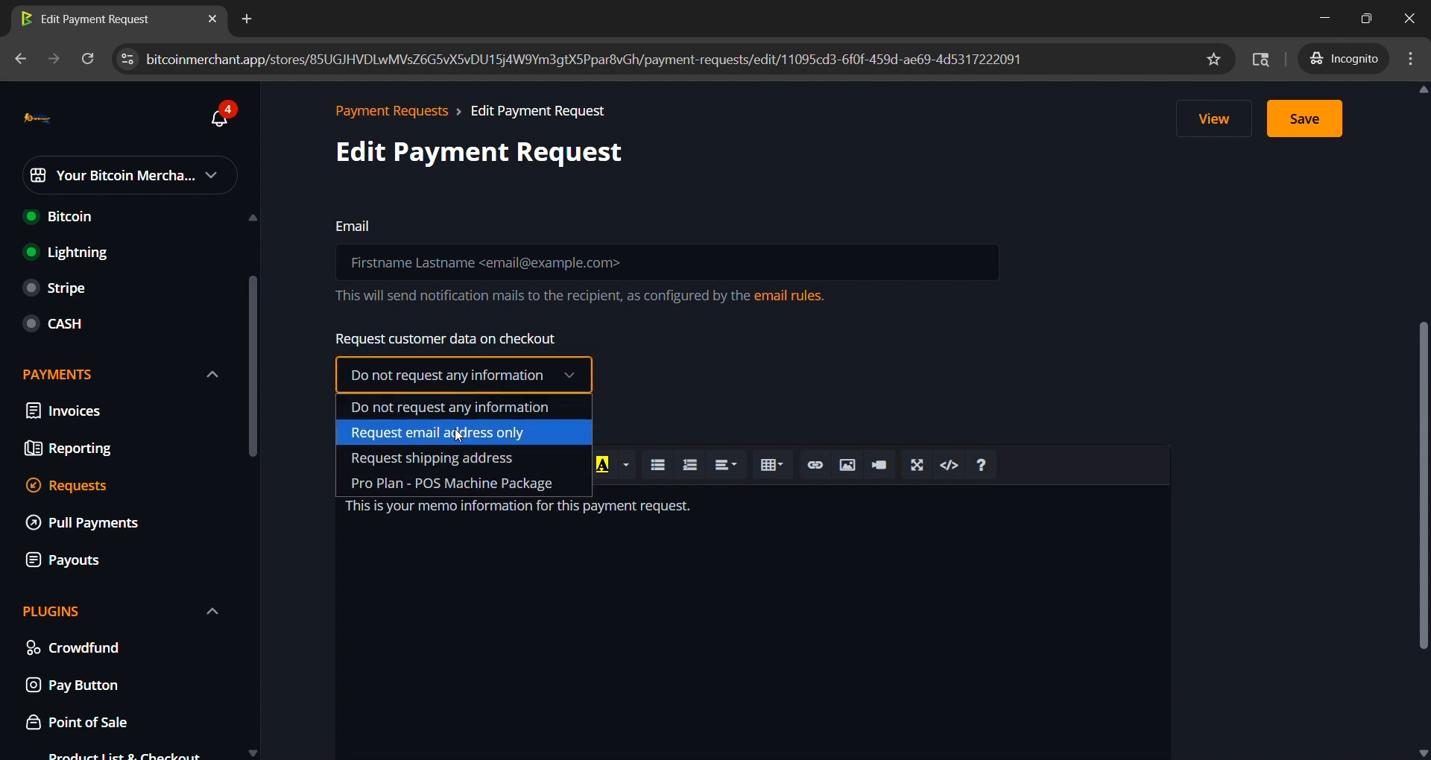
pyautogui.click(709, 381)
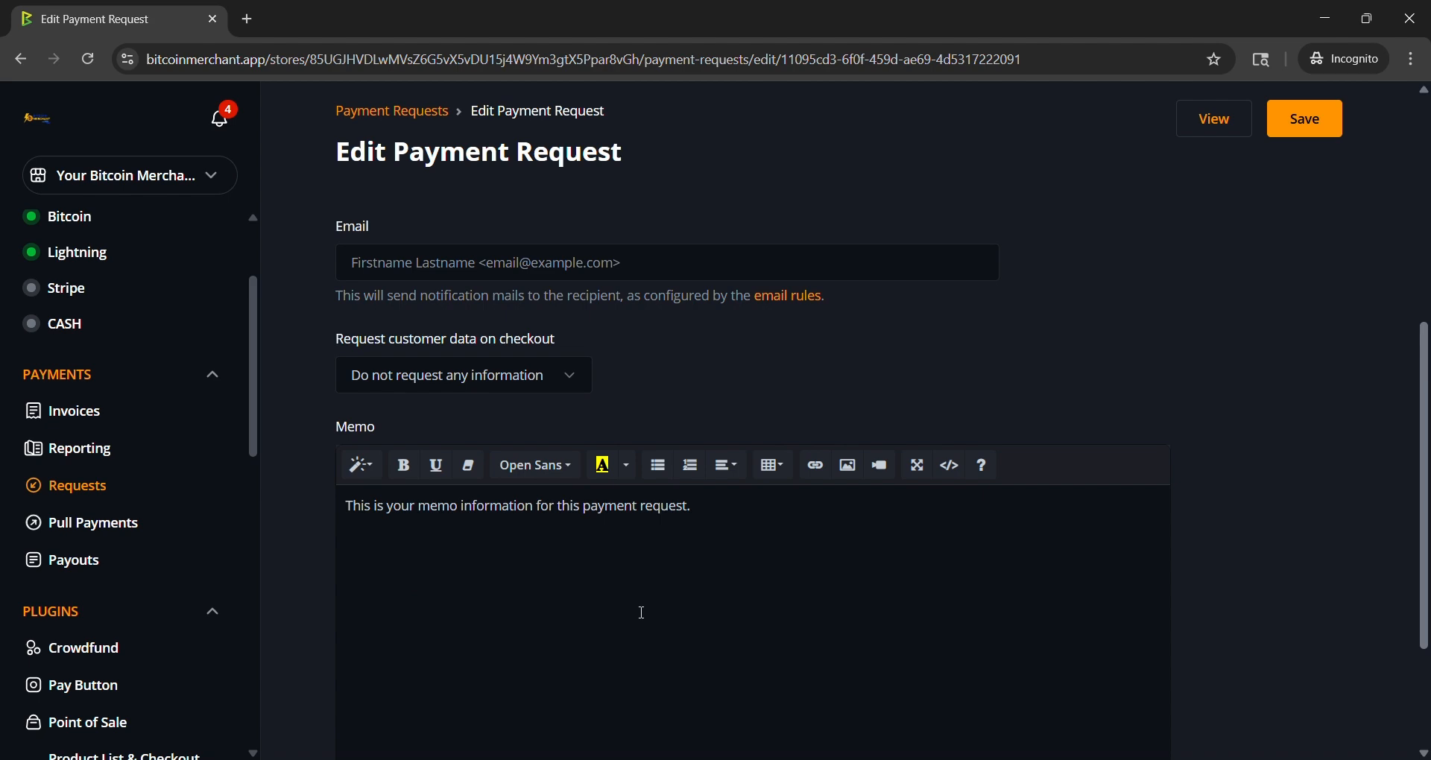
pyautogui.scroll(6, 1074, 466)
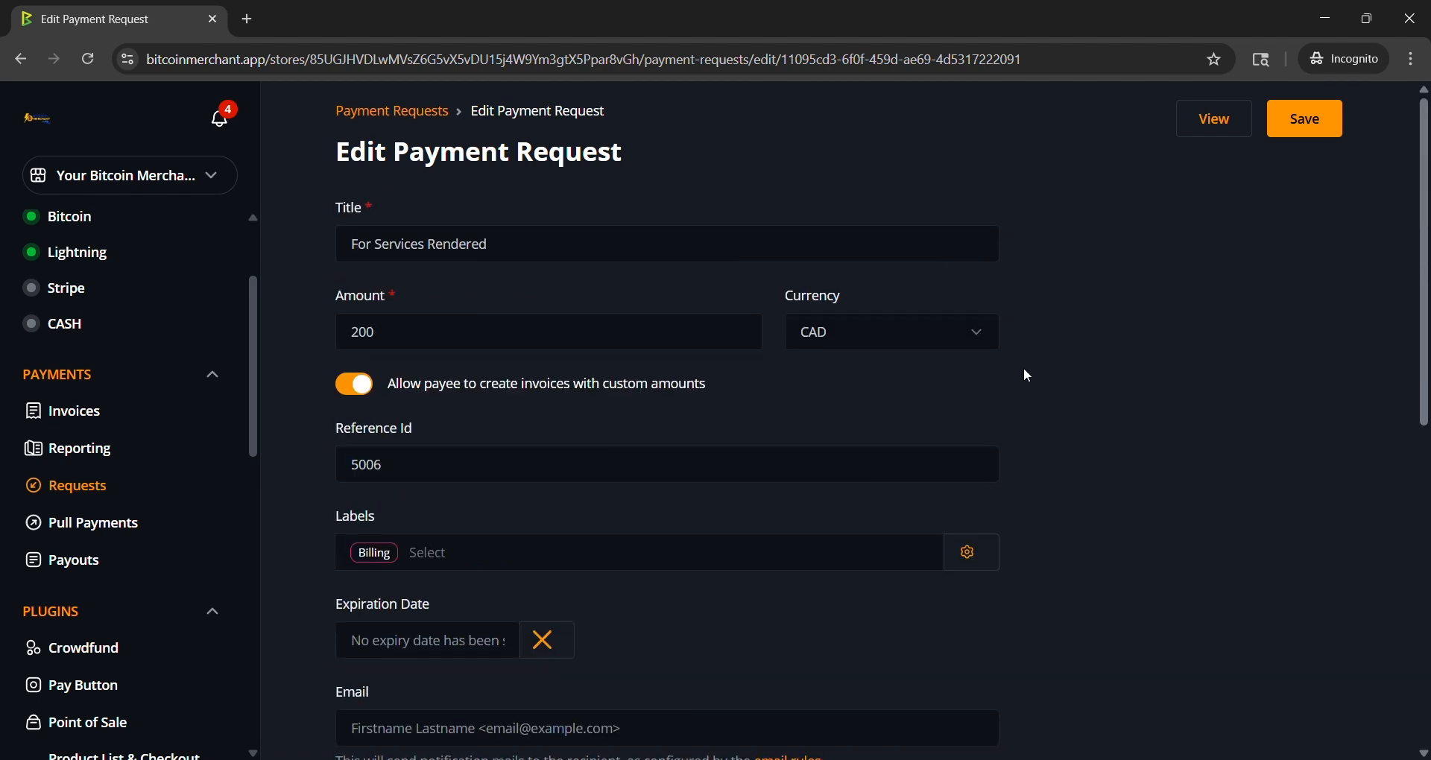
pyautogui.click(1298, 140)
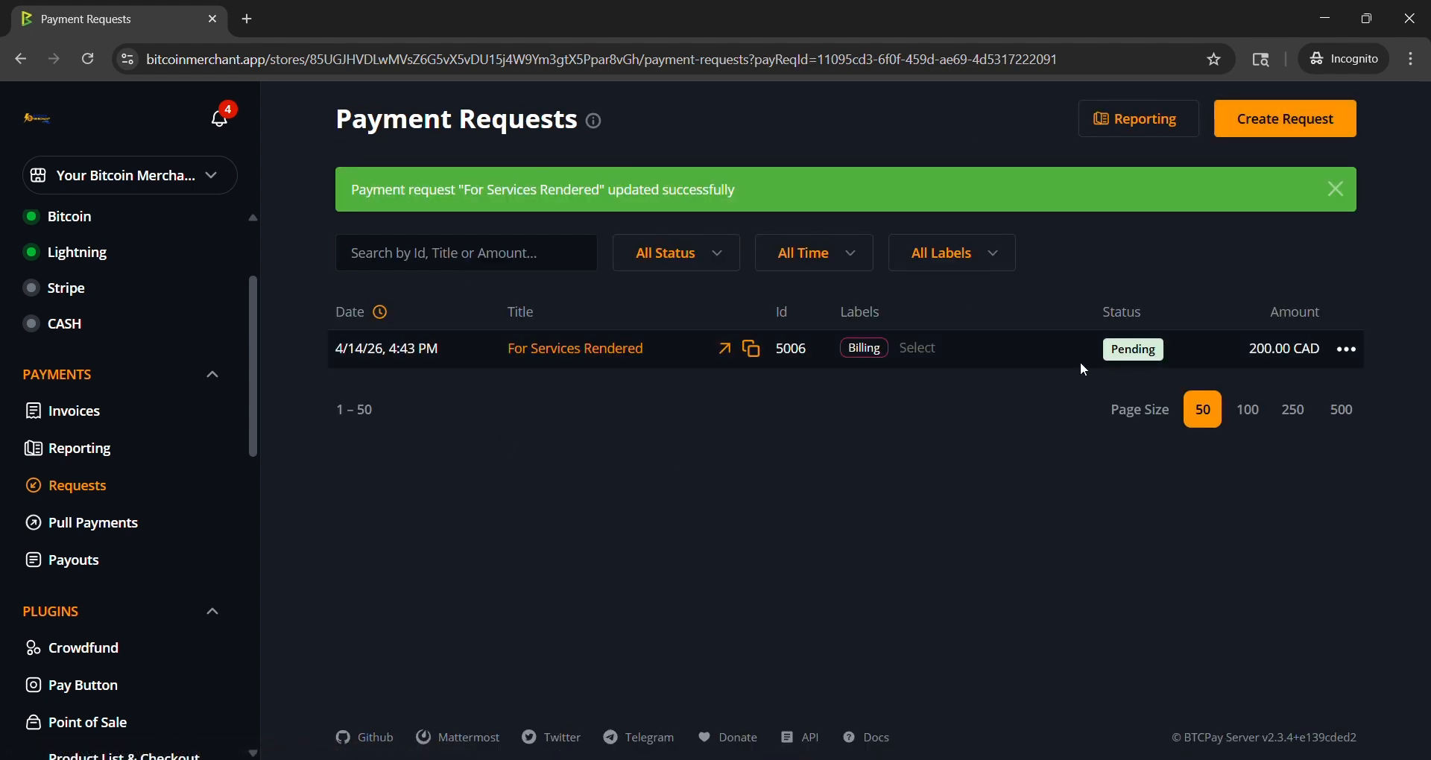
# Step: Reopen the For Services Rendered request and view its customer-facing page, including the memo and payment history
pyautogui.click(524, 348)
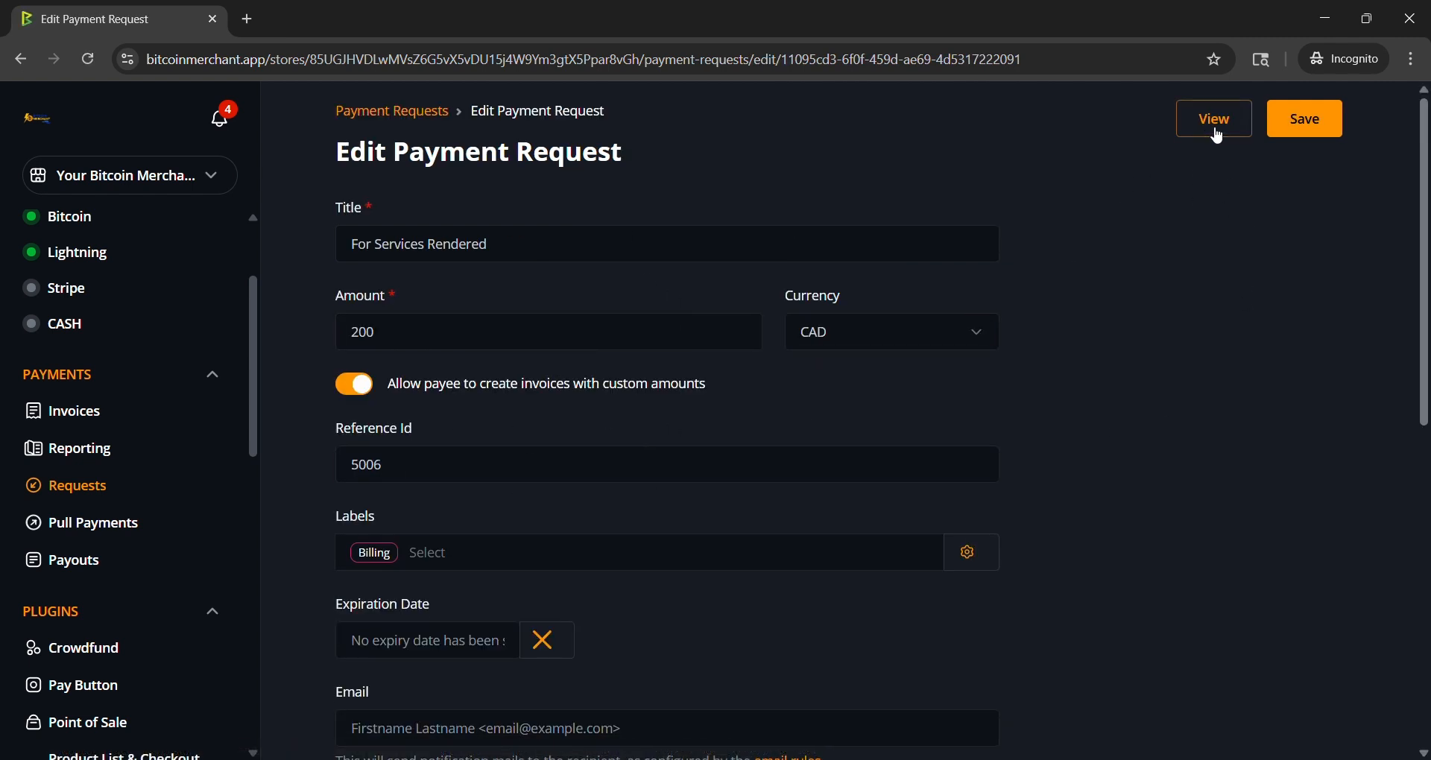
pyautogui.click(1191, 128)
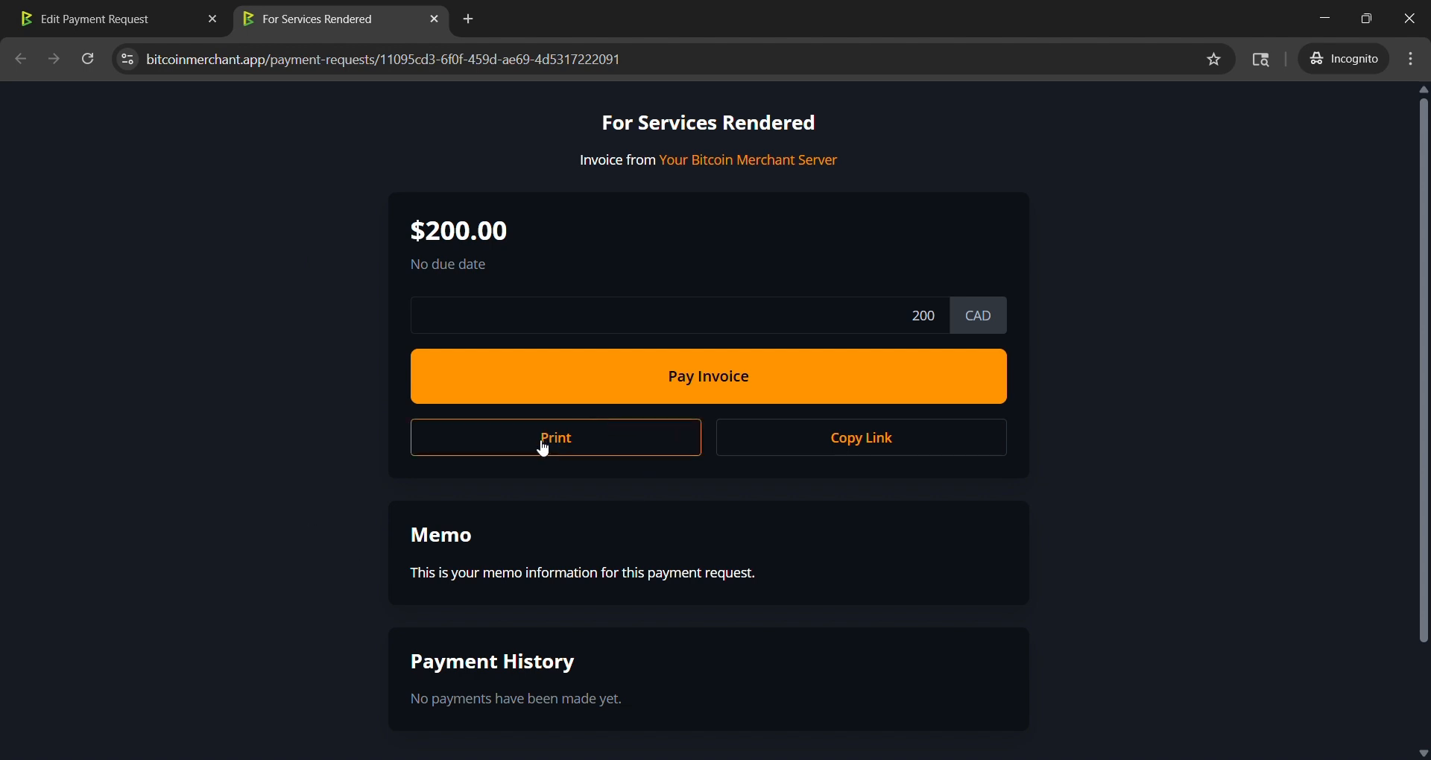
pyautogui.scroll(-2, 537, 470)
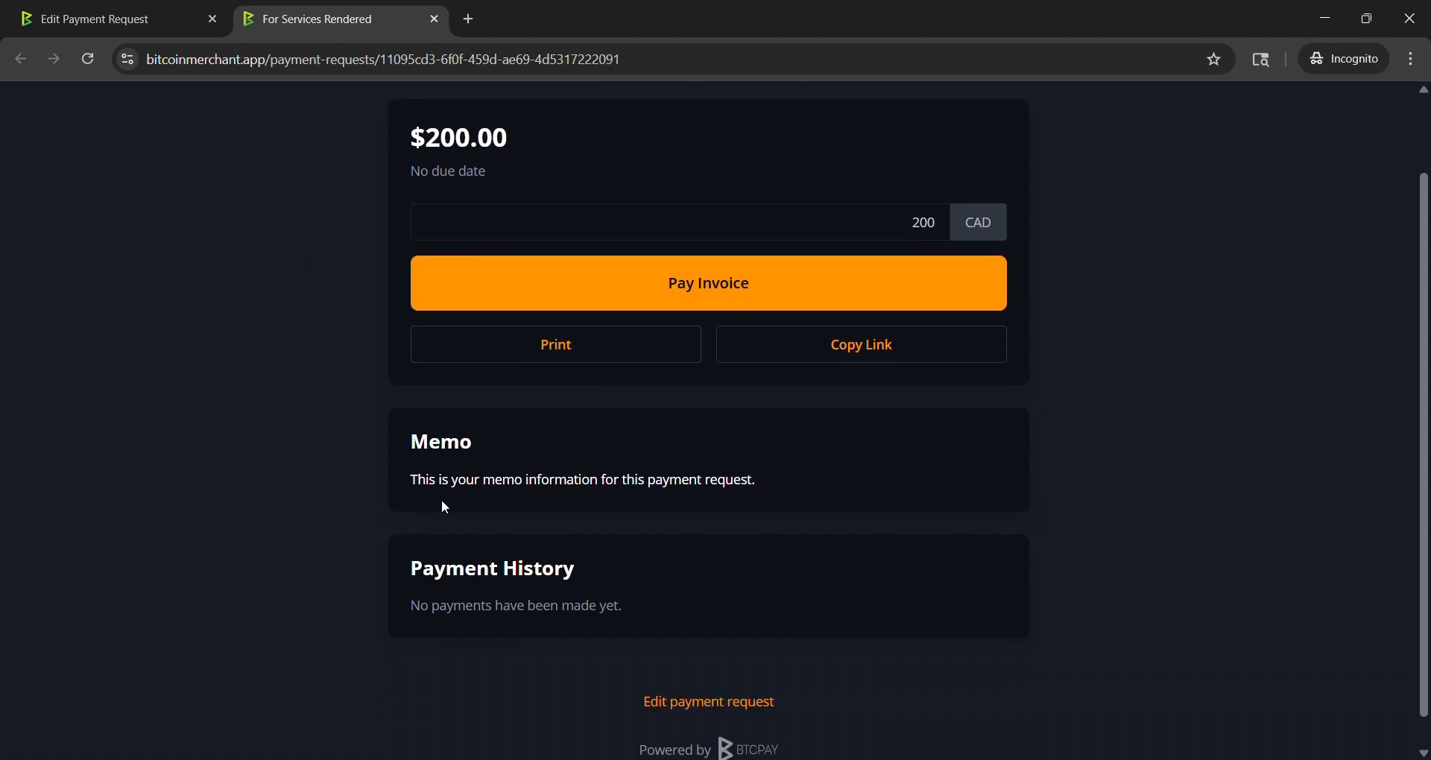
pyautogui.scroll(2, 452, 481)
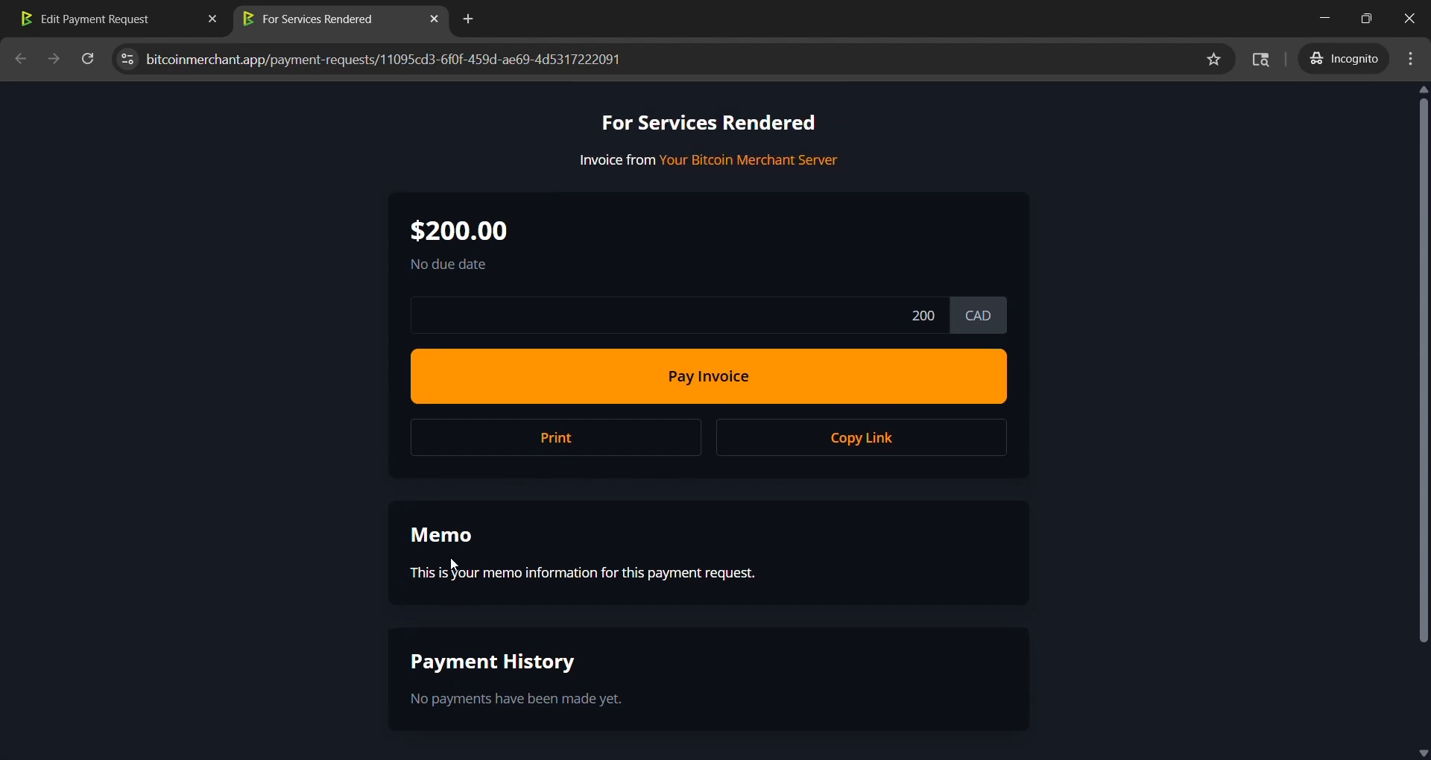
pyautogui.scroll(-2, 357, 588)
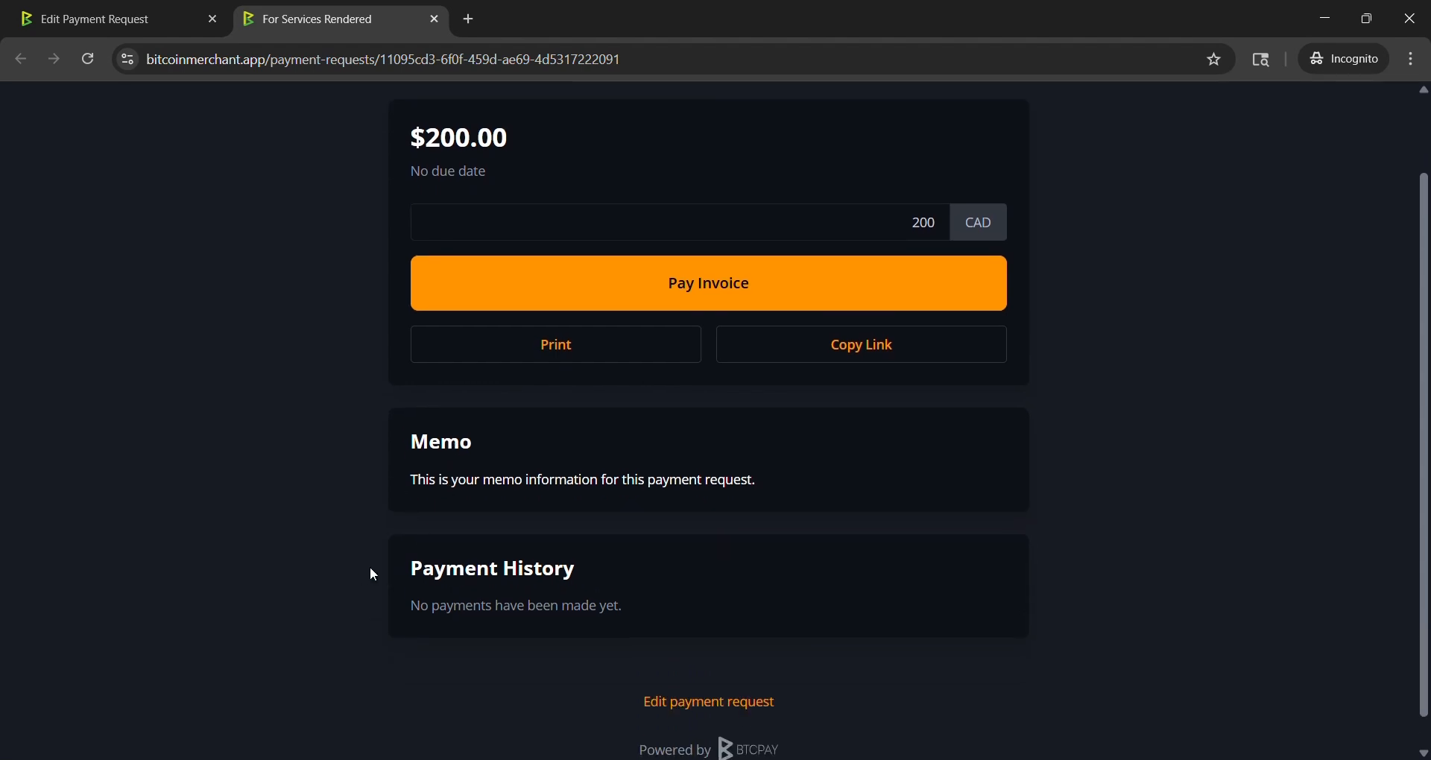
# Step: Generate an invoice for the 200 CAD request, examine its checkout QR code and price details, and close the checkout
pyautogui.click(569, 281)
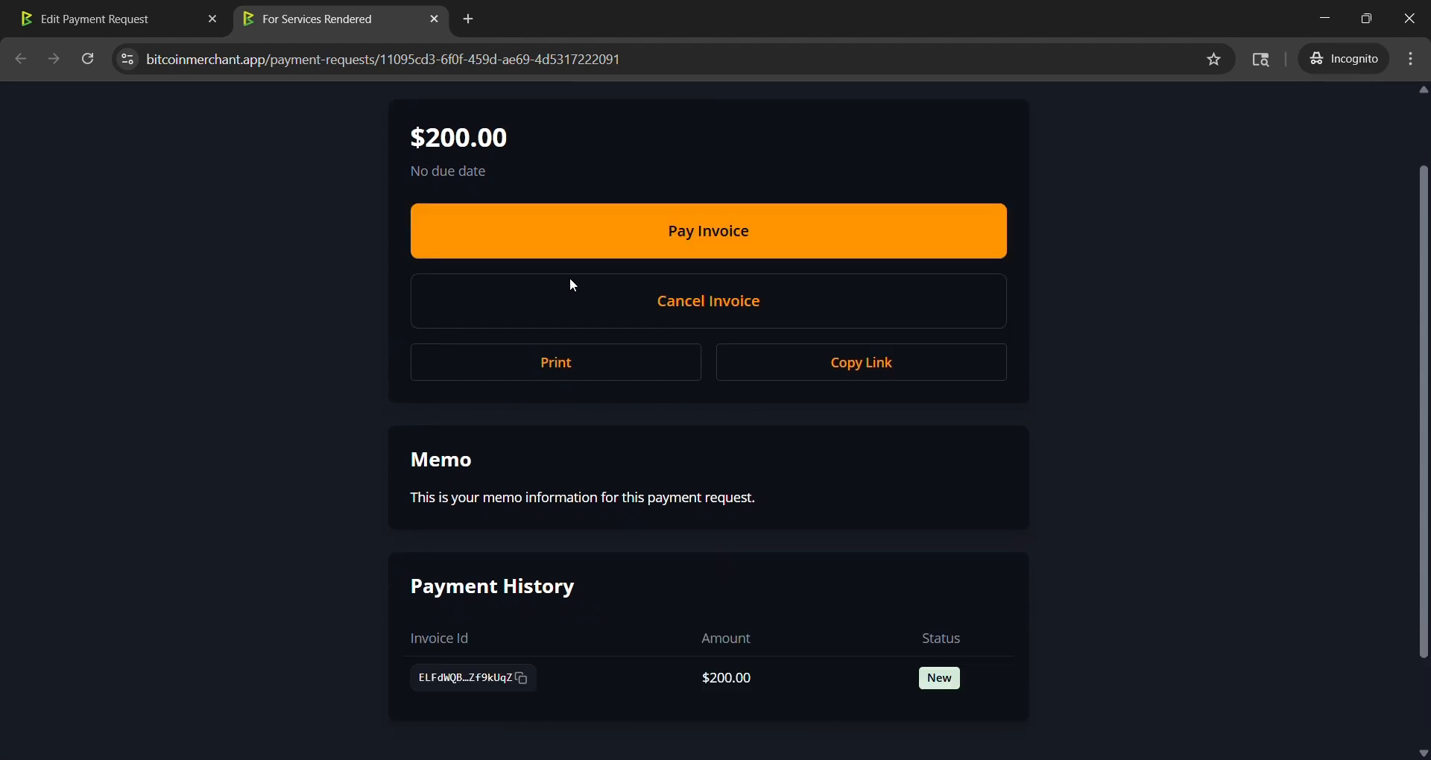
pyautogui.click(684, 240)
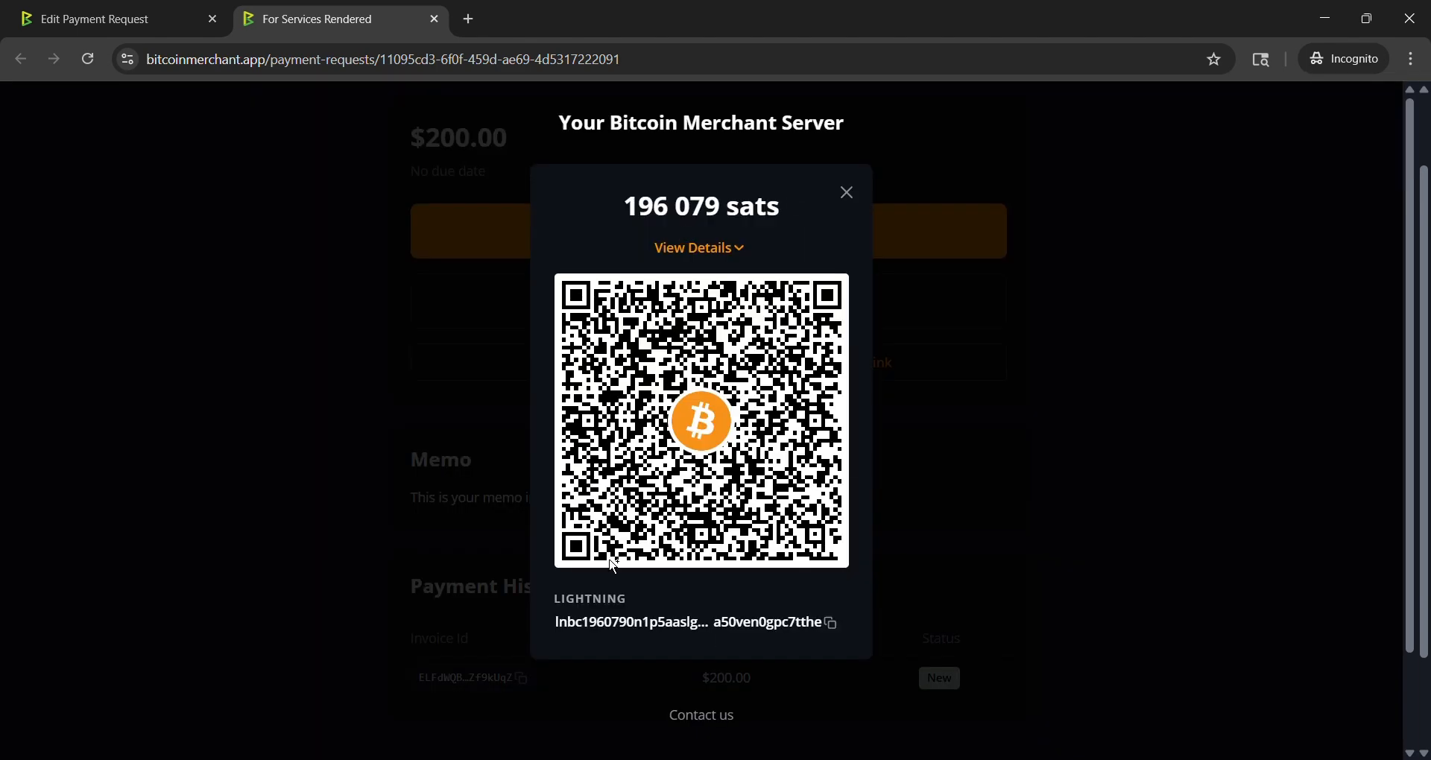
pyautogui.scroll(-2, 785, 530)
pyautogui.scroll(2, 771, 426)
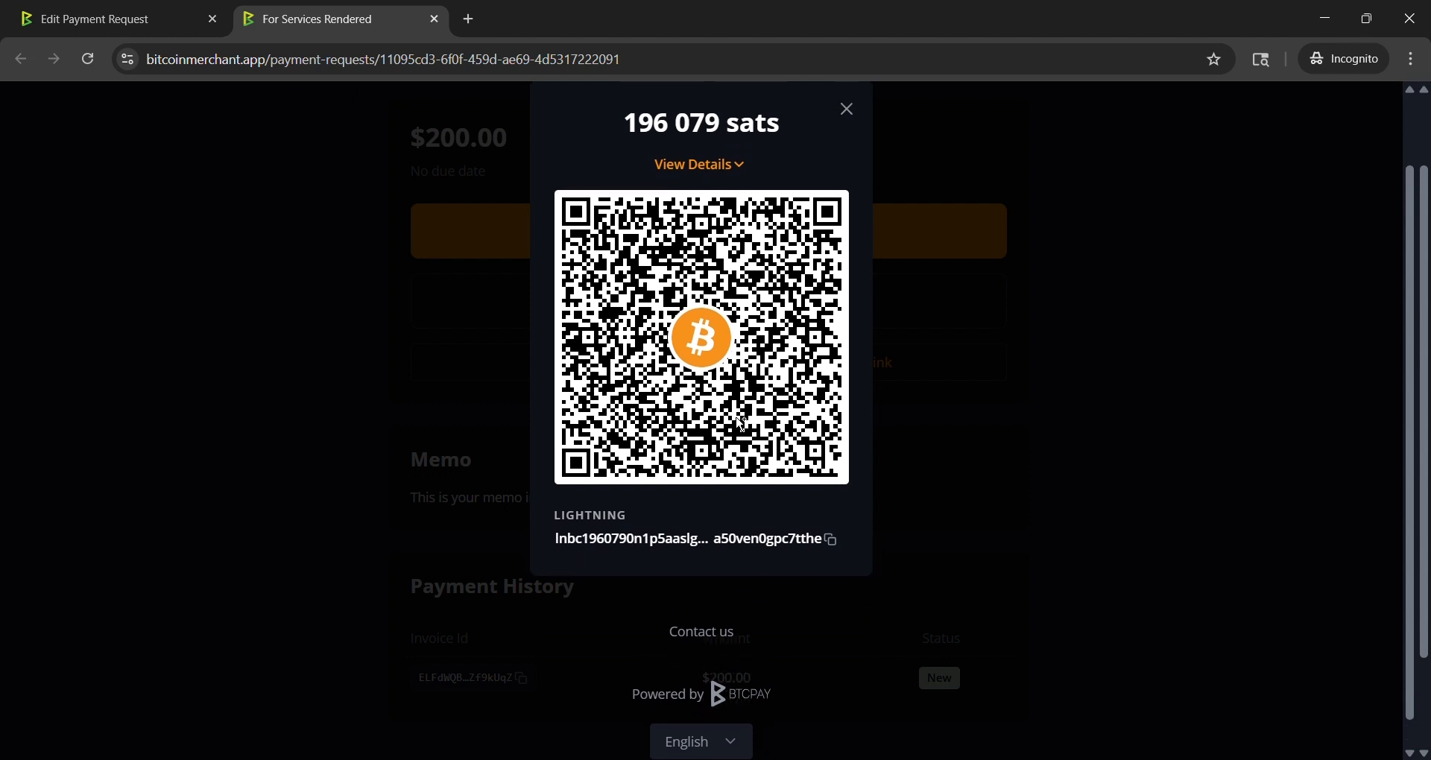
pyautogui.click(719, 249)
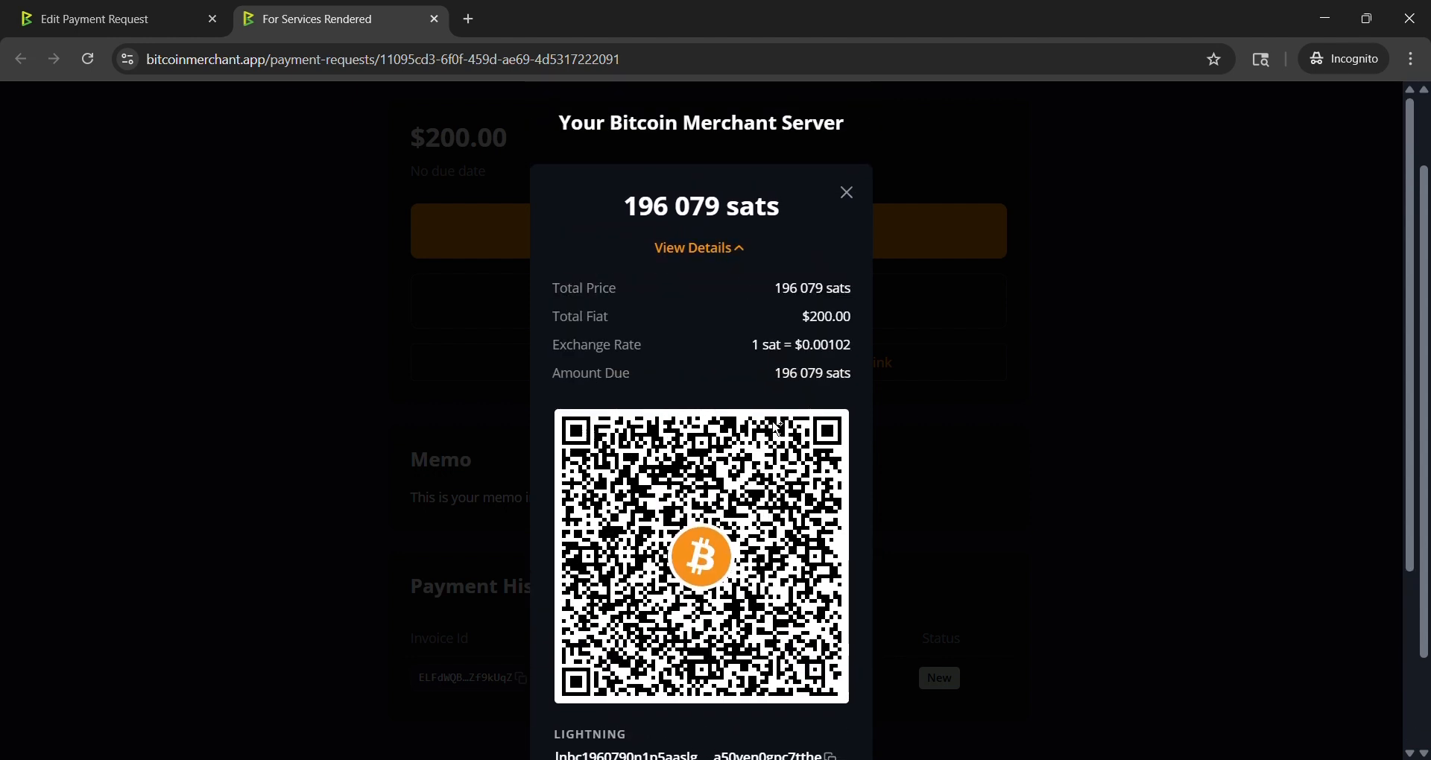
pyautogui.click(849, 194)
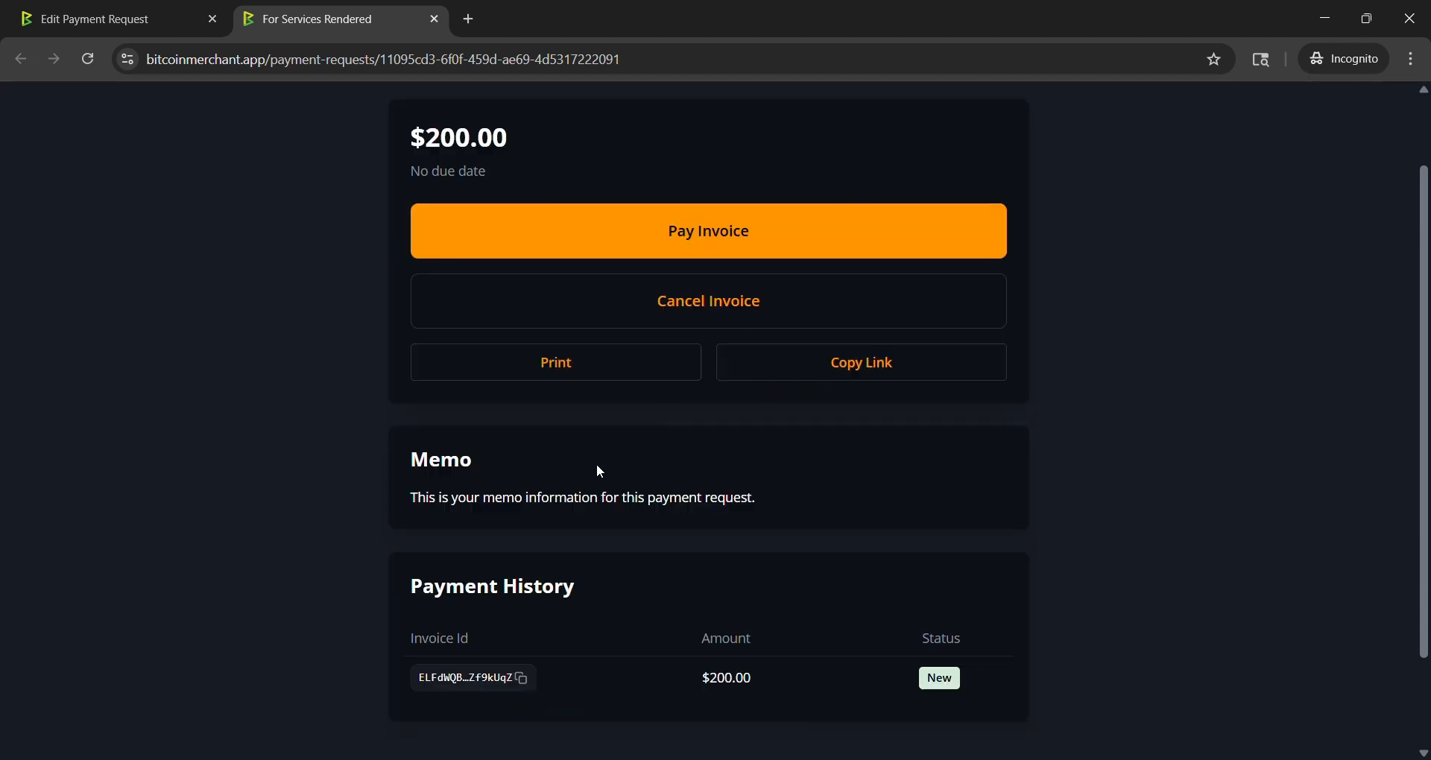
# Step: Review the payment options, memo and payment history on the customer-facing request page
pyautogui.scroll(-2, 368, 441)
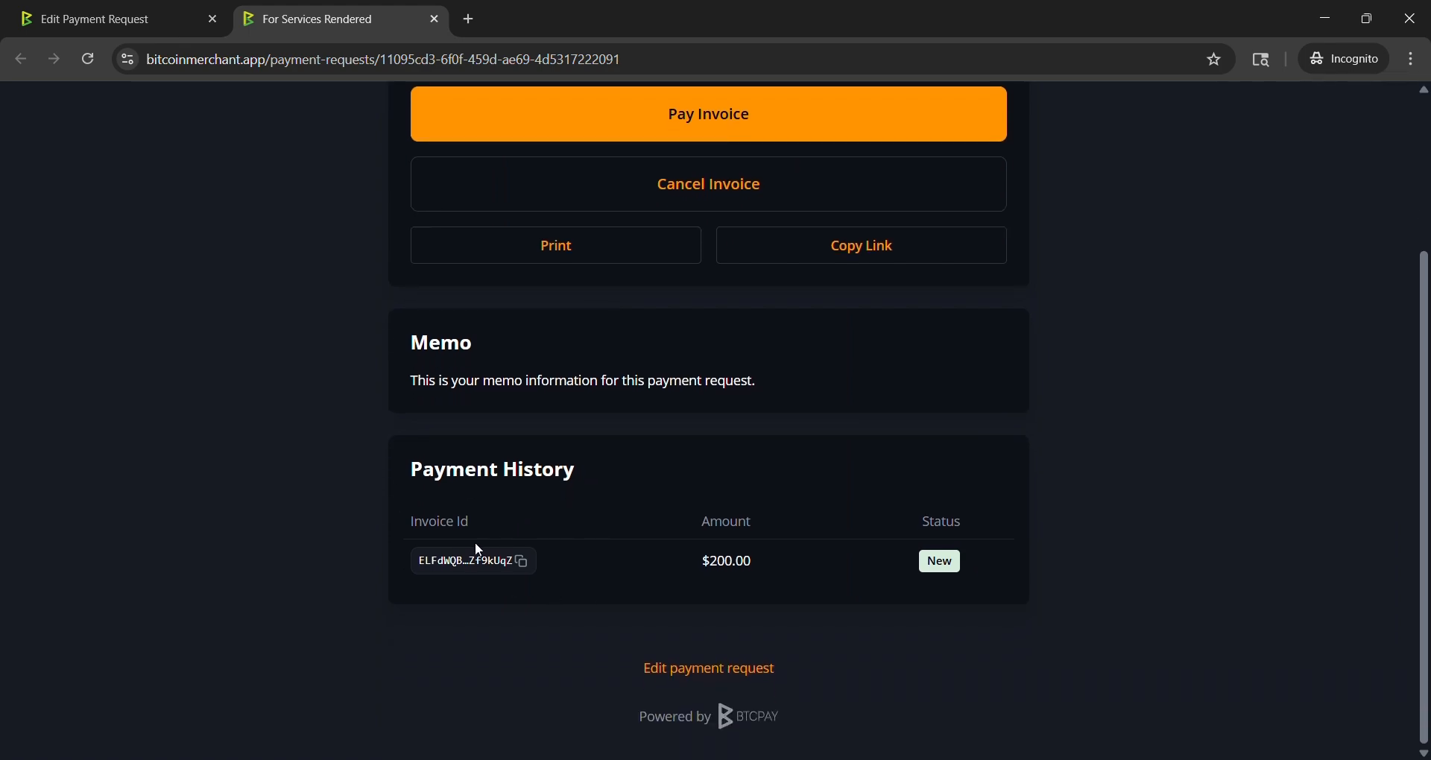
pyautogui.scroll(3, 419, 530)
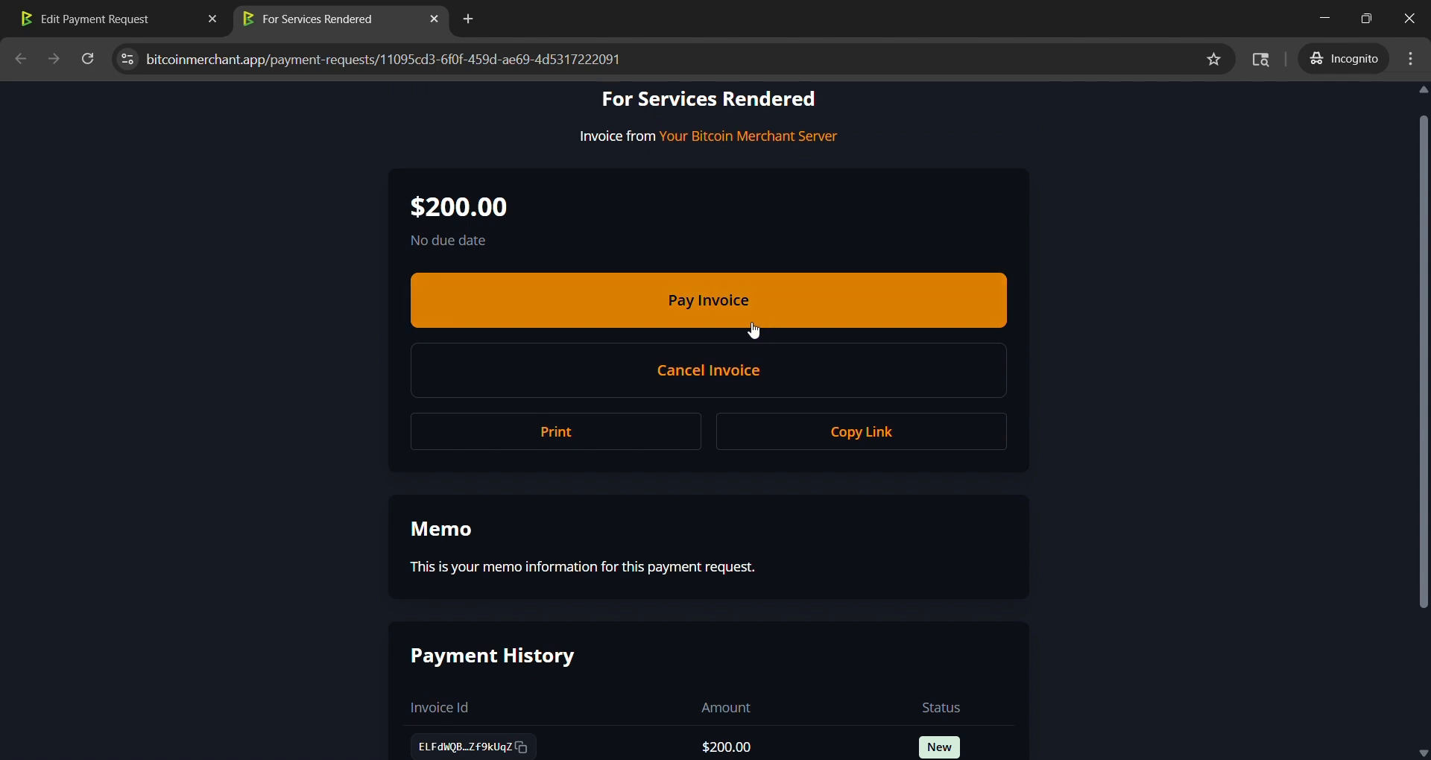
pyautogui.scroll(-3, 391, 386)
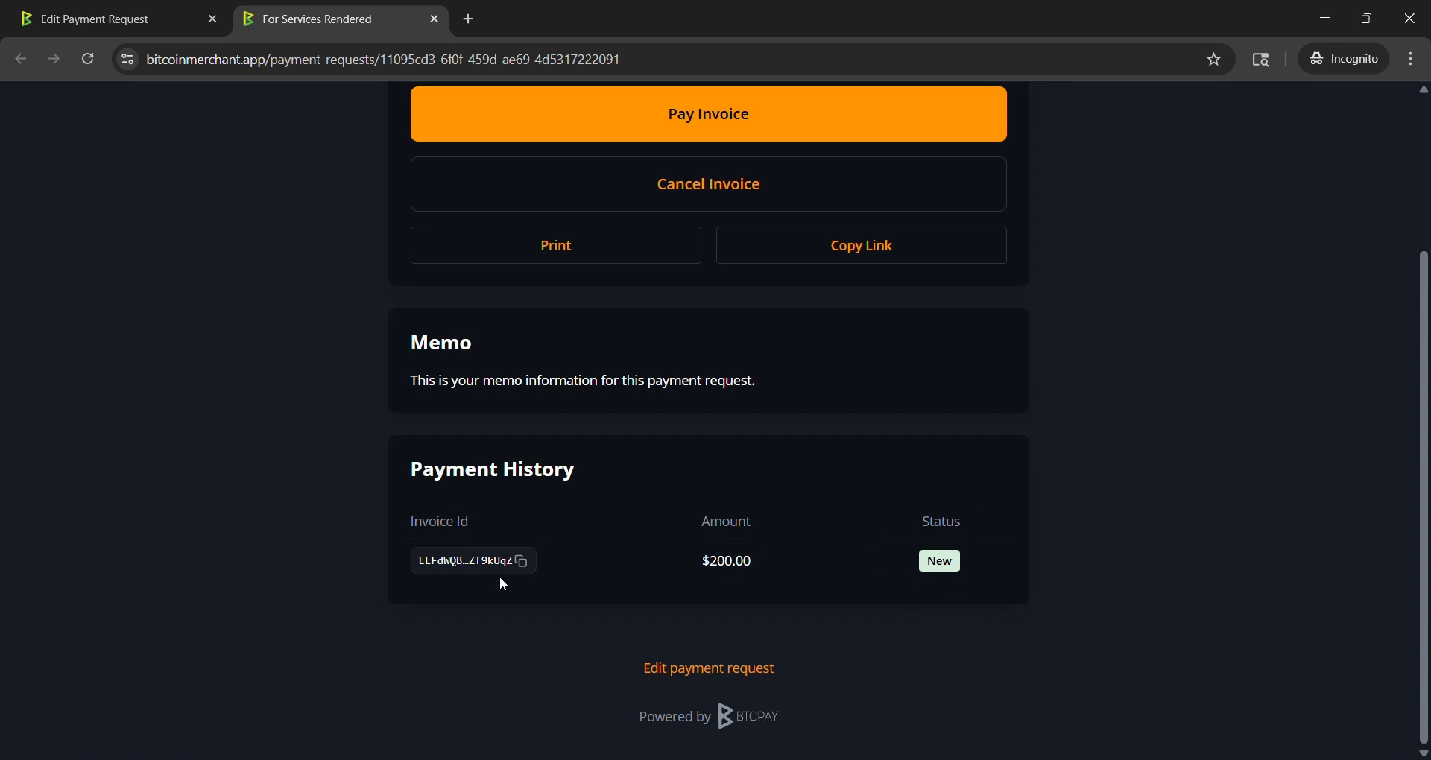
pyautogui.scroll(1, 670, 498)
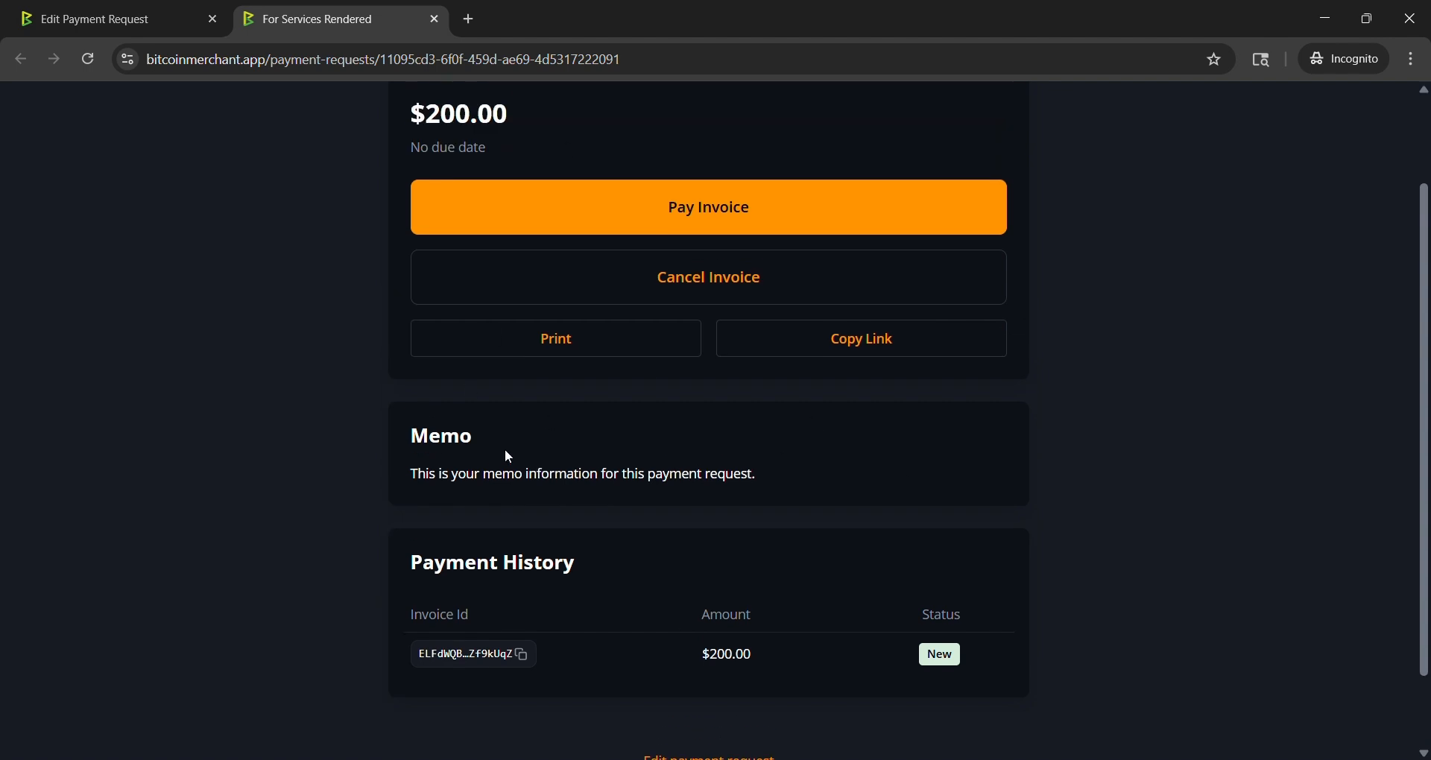
pyautogui.scroll(2, 300, 346)
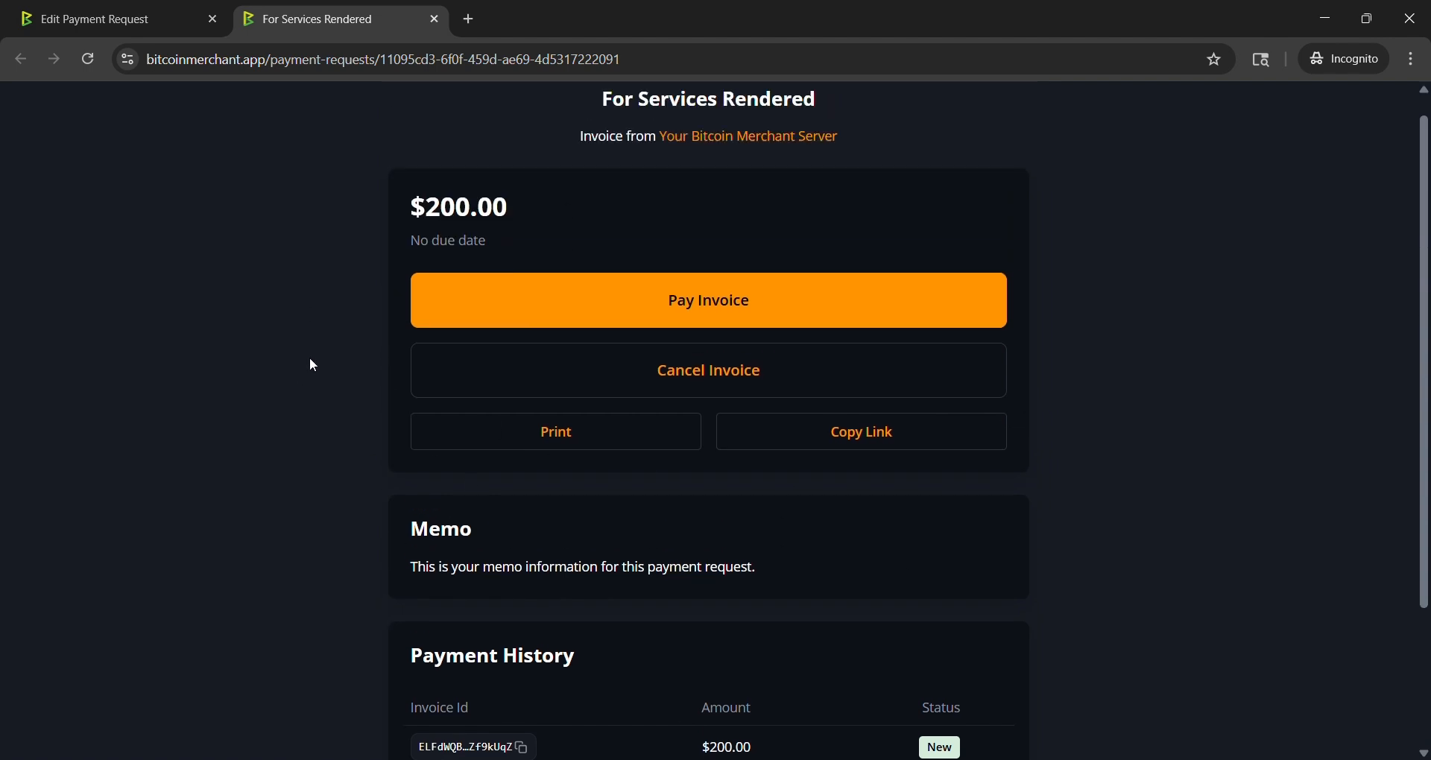
# Step: Close the customer-facing page, return to the payment requests list, and check the request's available actions and status filters
pyautogui.click(86, 28)
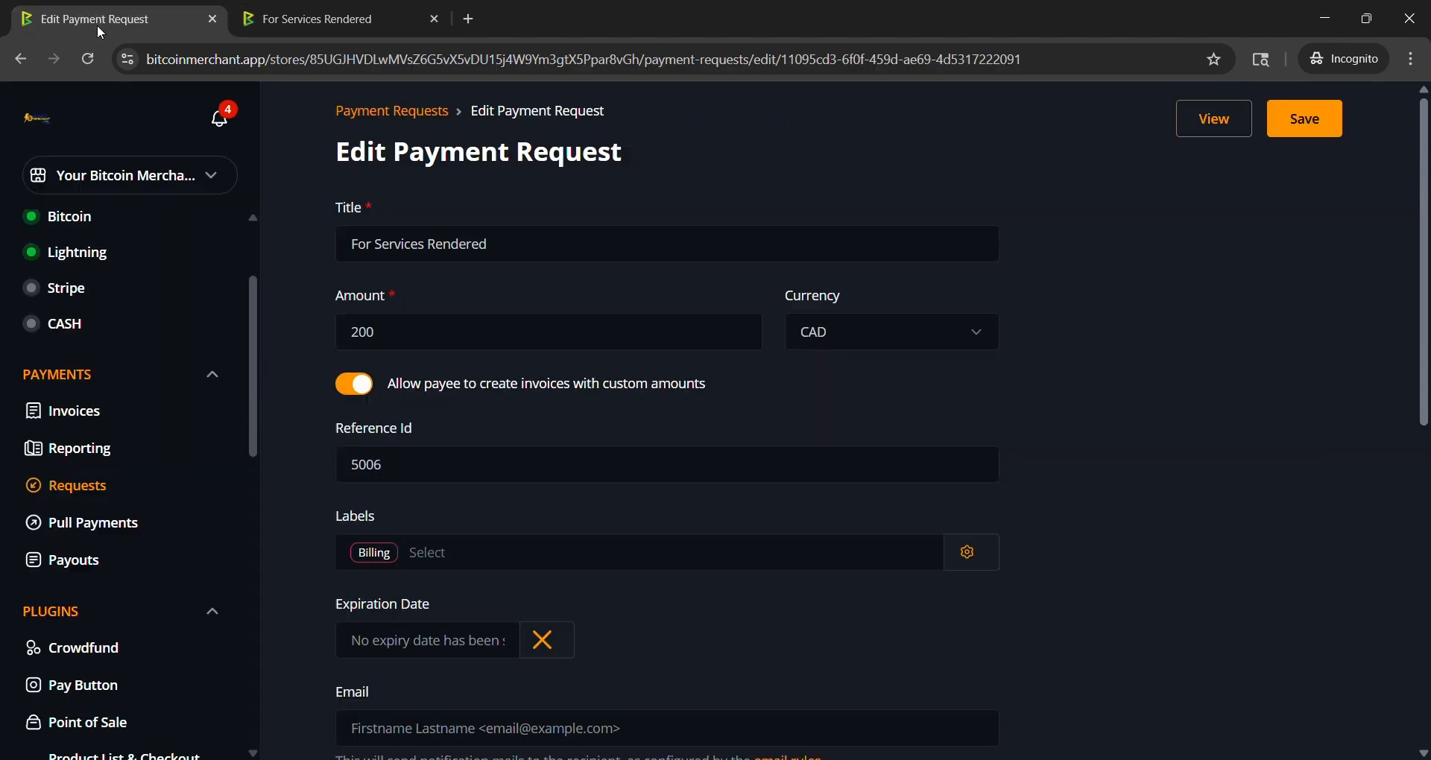
pyautogui.click(432, 22)
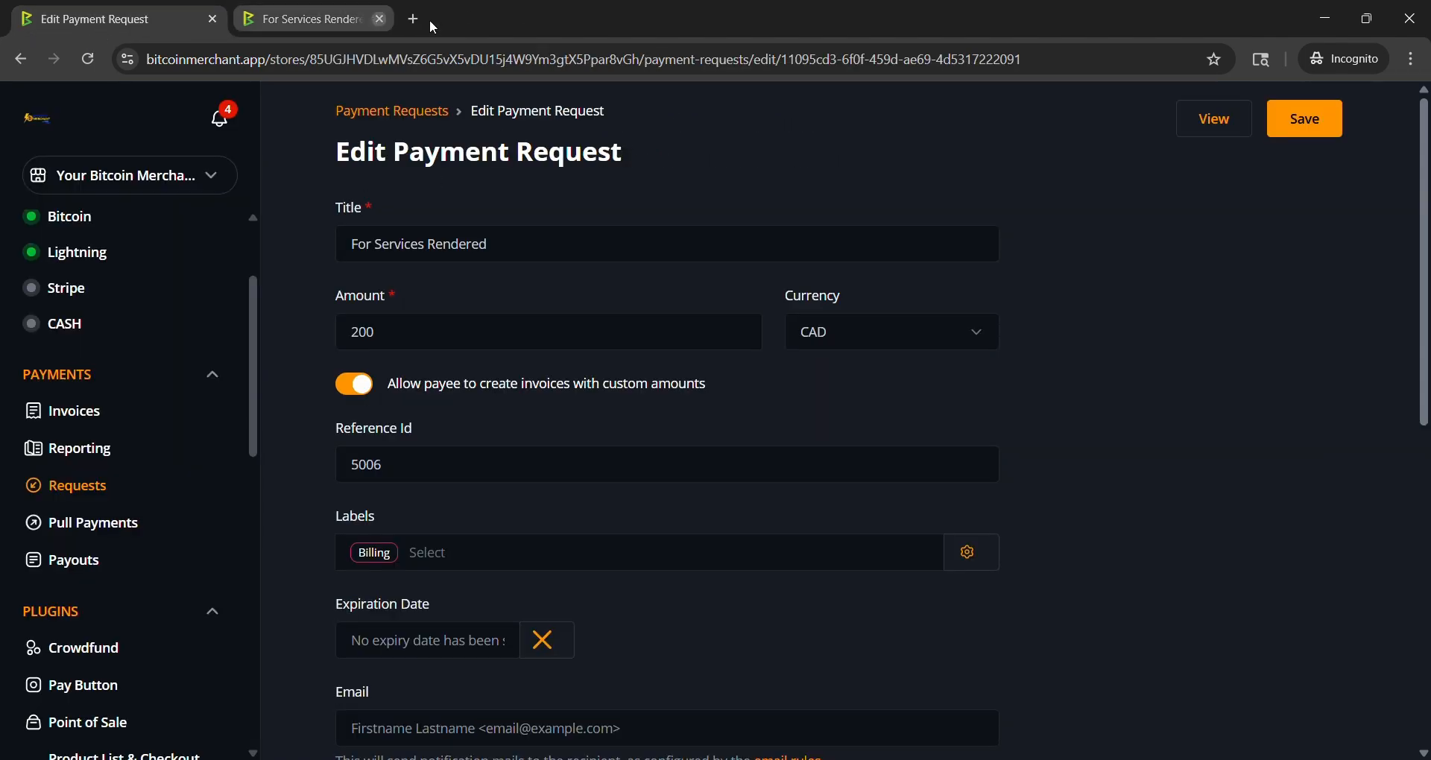
pyautogui.click(81, 491)
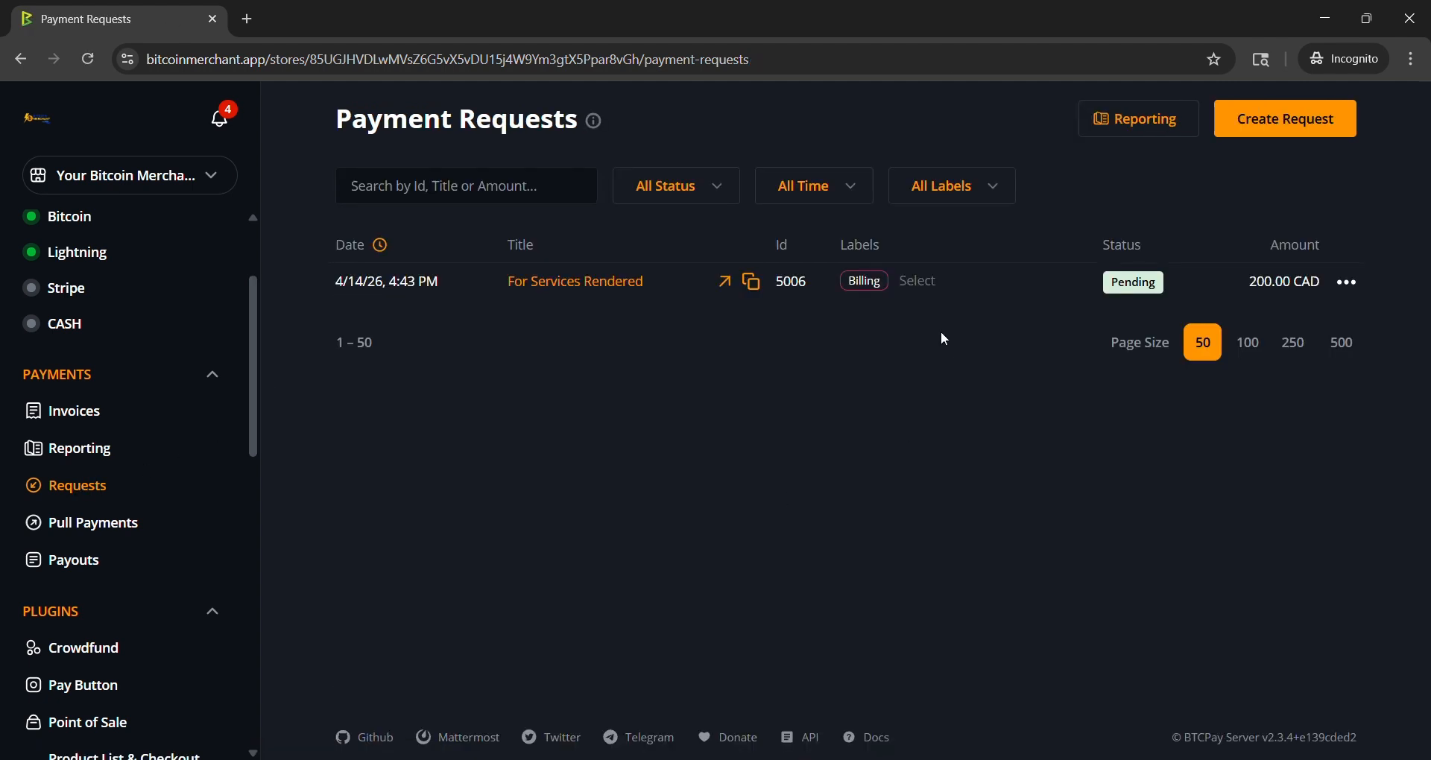
pyautogui.click(1347, 294)
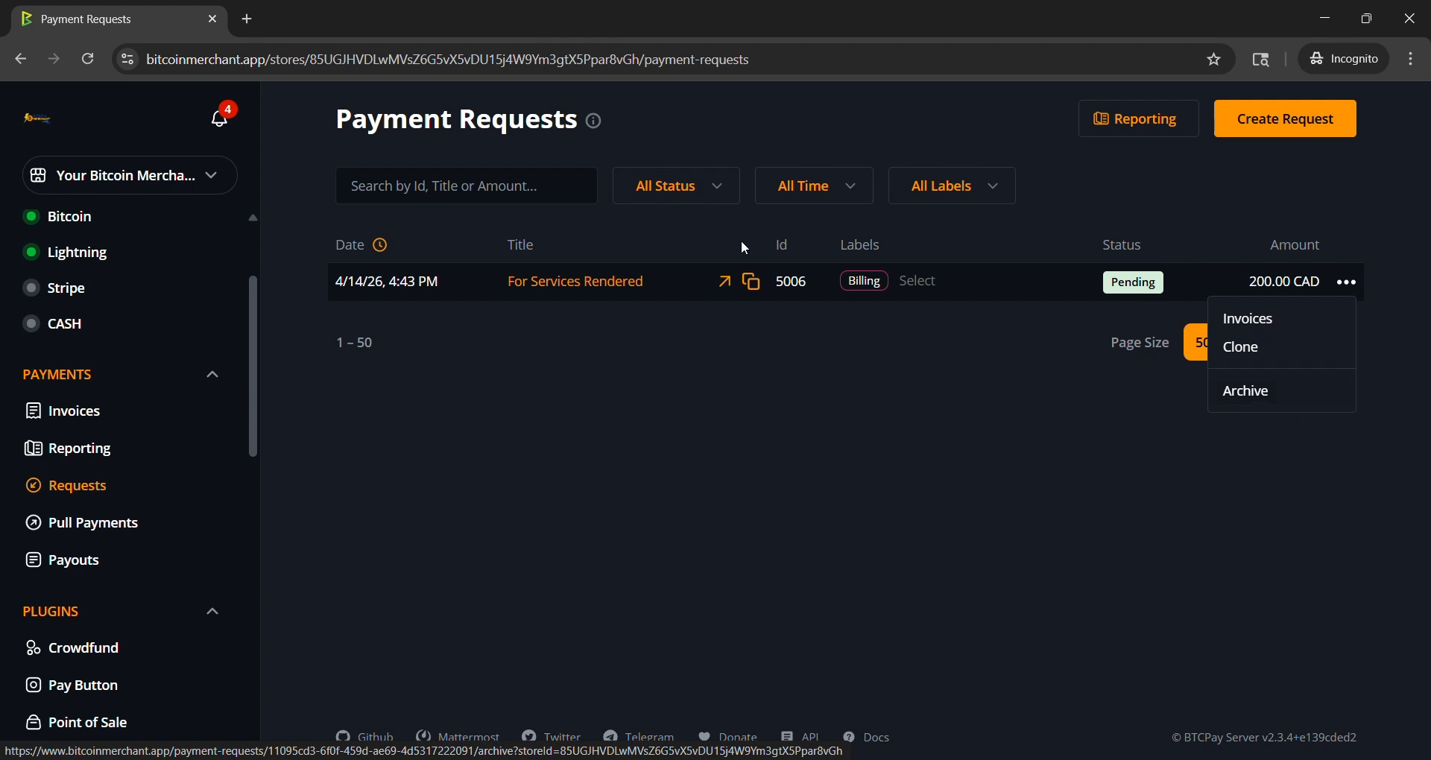
pyautogui.click(675, 187)
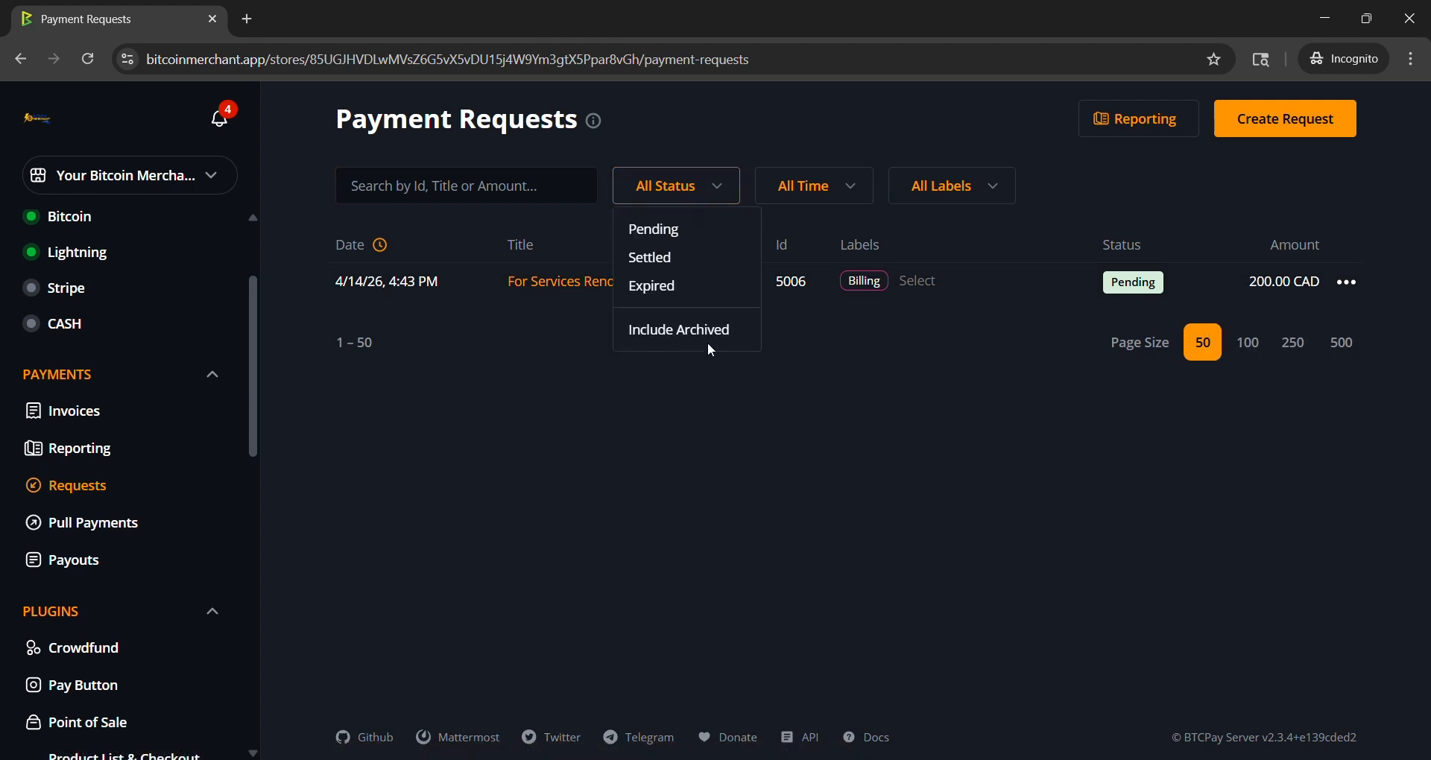
# Step: Open the store's reporting page and examine the invoices report across all its raw data columns
pyautogui.click(860, 342)
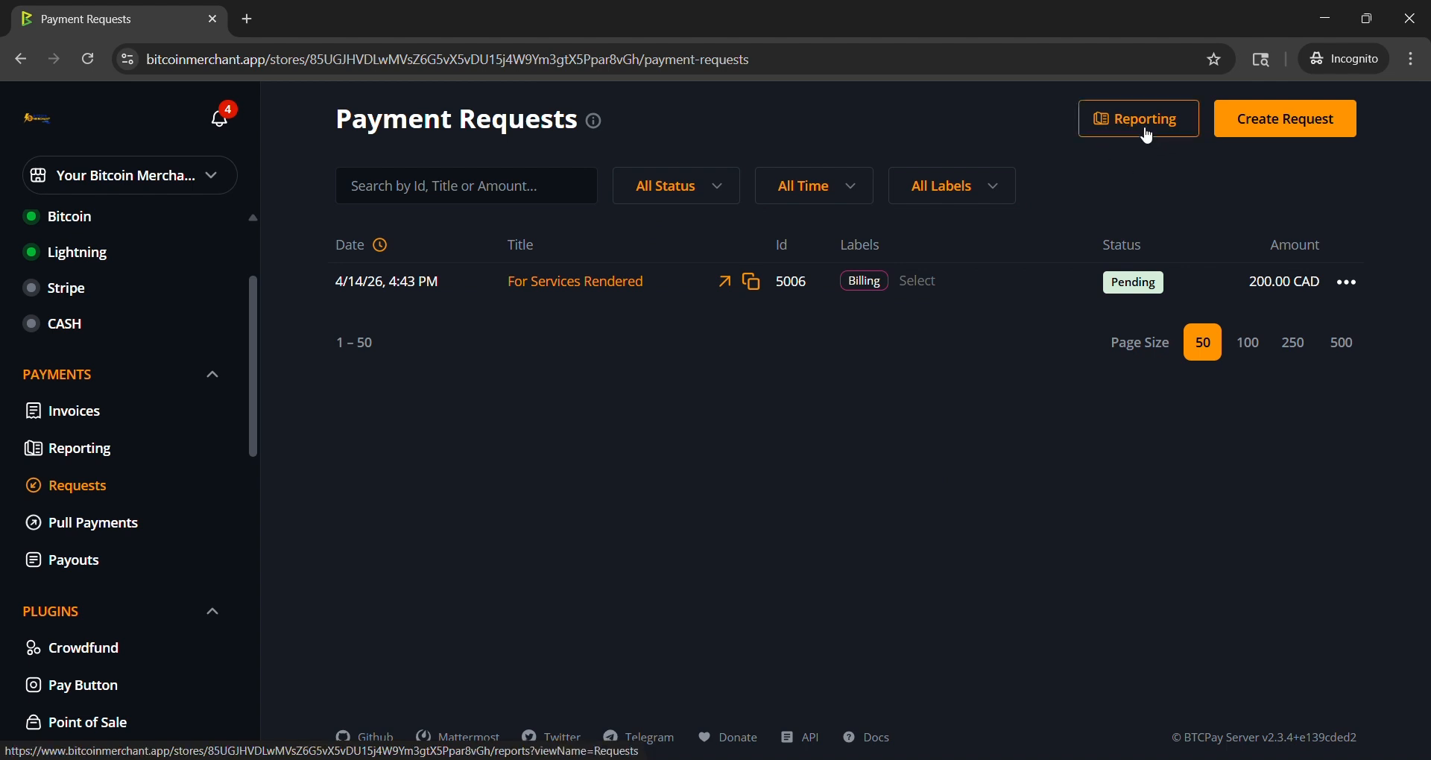
pyautogui.click(49, 459)
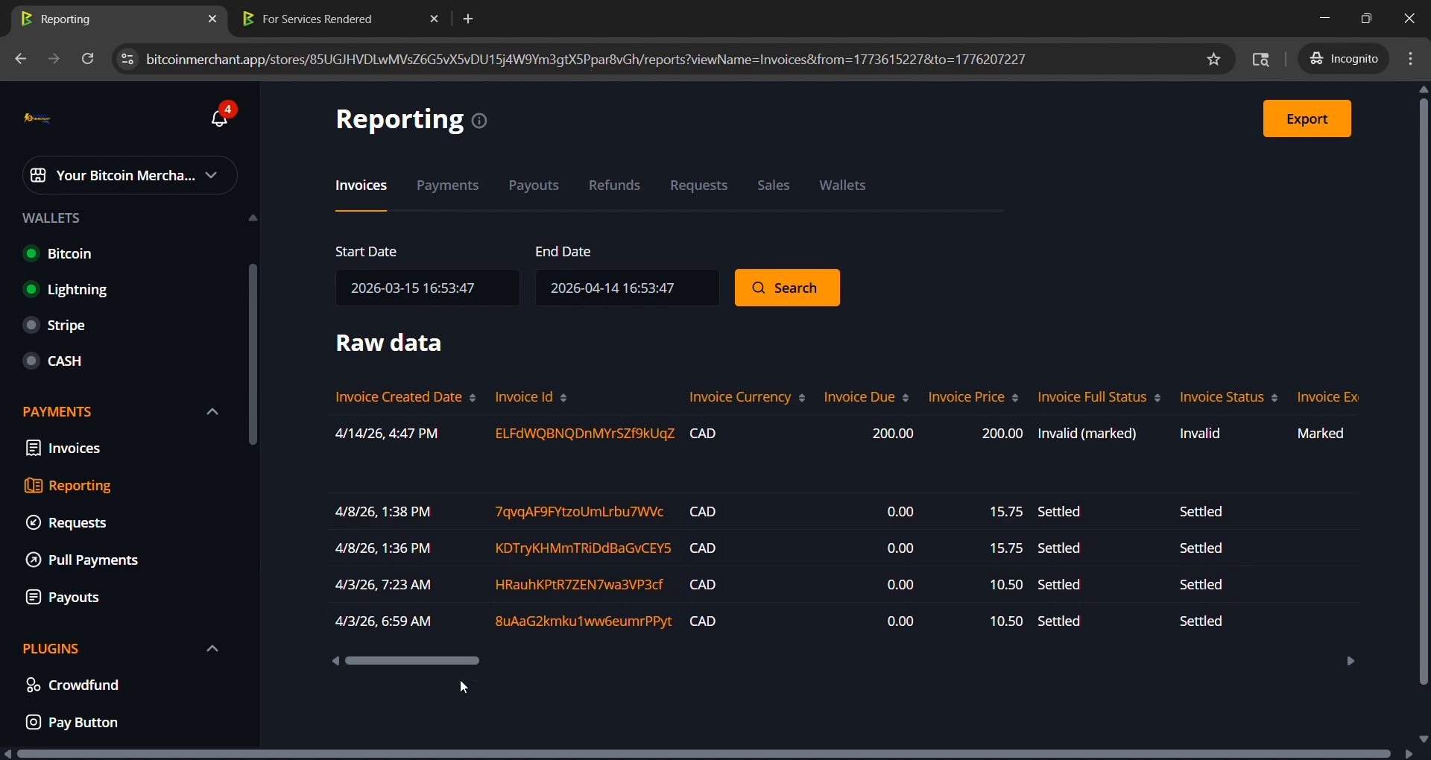
pyautogui.moveTo(368, 662); pyautogui.dragTo(927, 625)
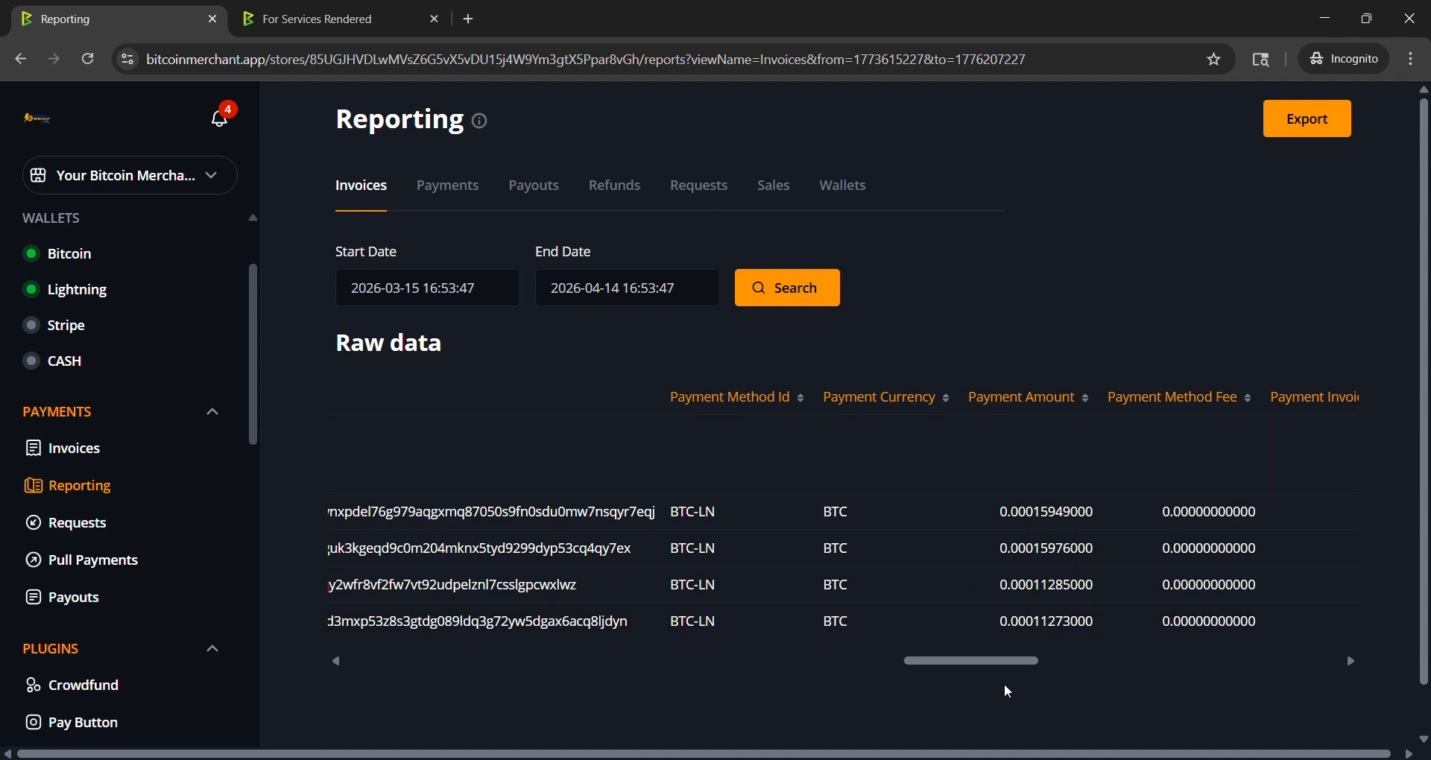
pyautogui.moveTo(978, 666); pyautogui.dragTo(409, 668)
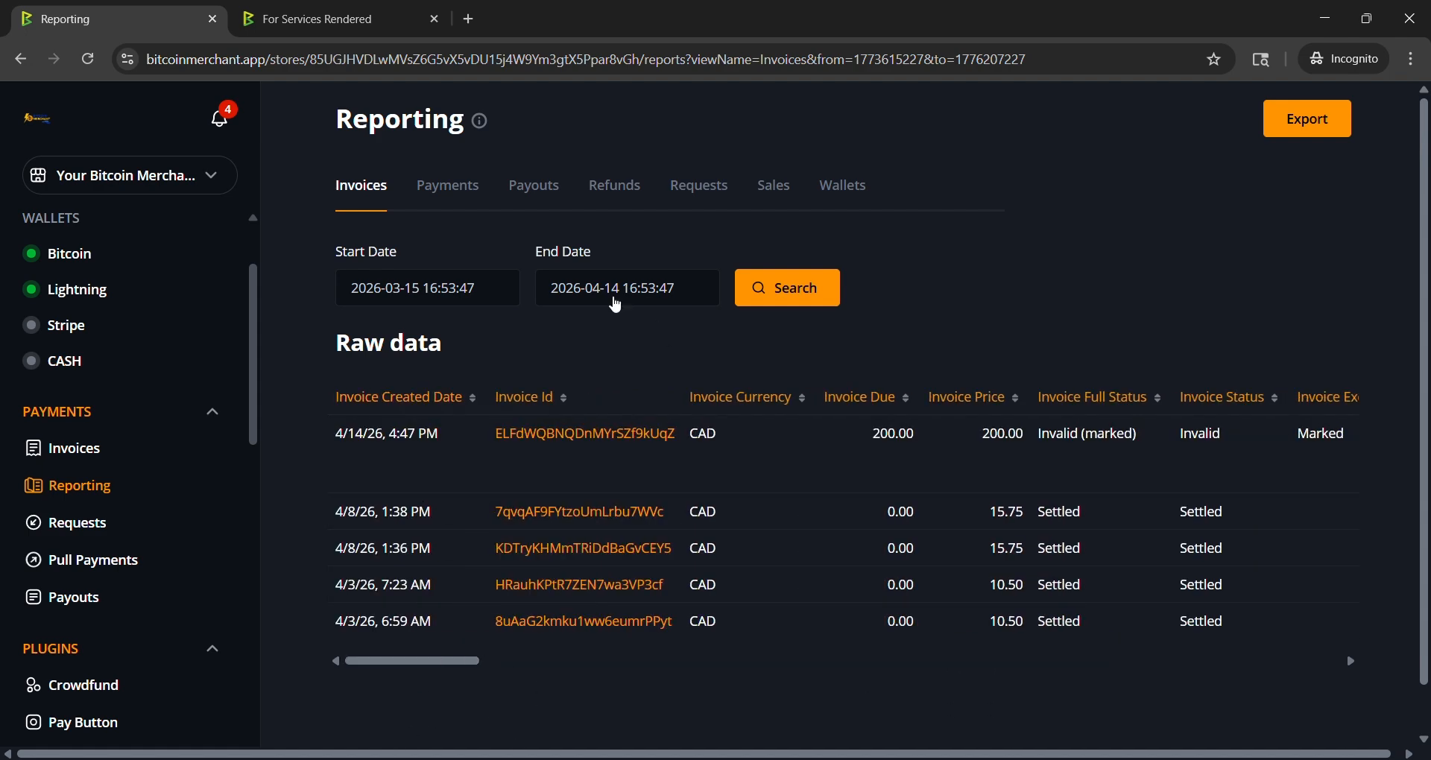
# Step: Review the payments report, including the totals aggregated by currency and the raw payment data
pyautogui.click(449, 186)
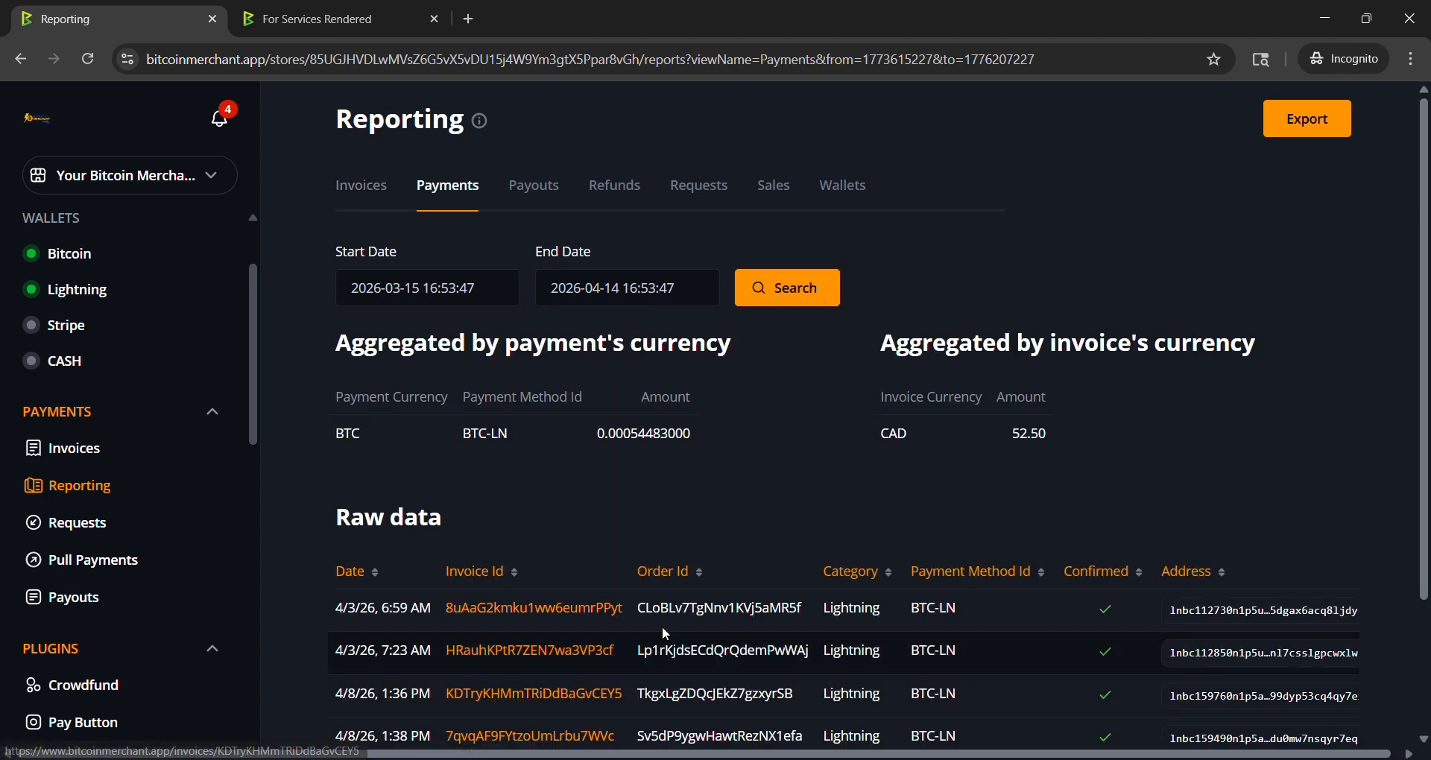
pyautogui.scroll(-1, 620, 656)
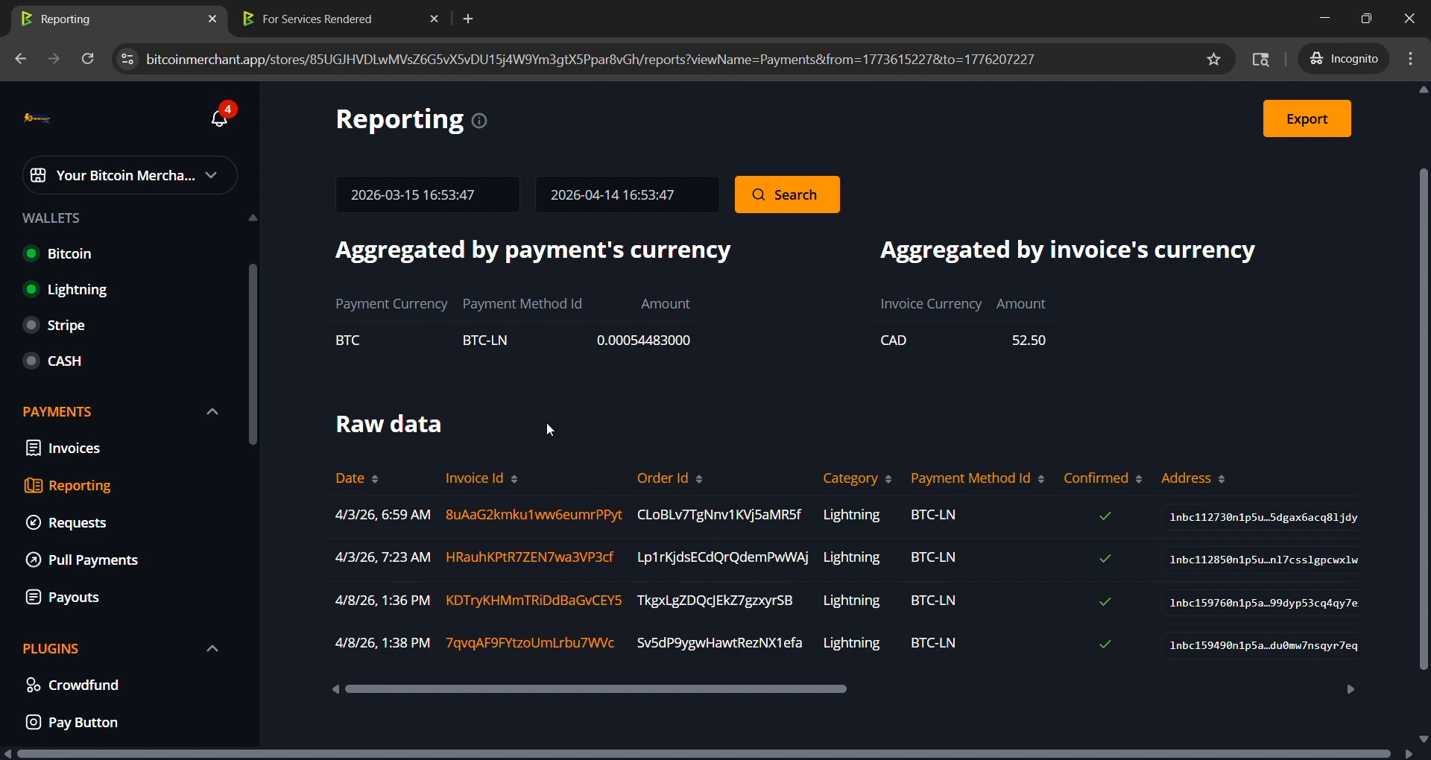
pyautogui.scroll(1, 632, 310)
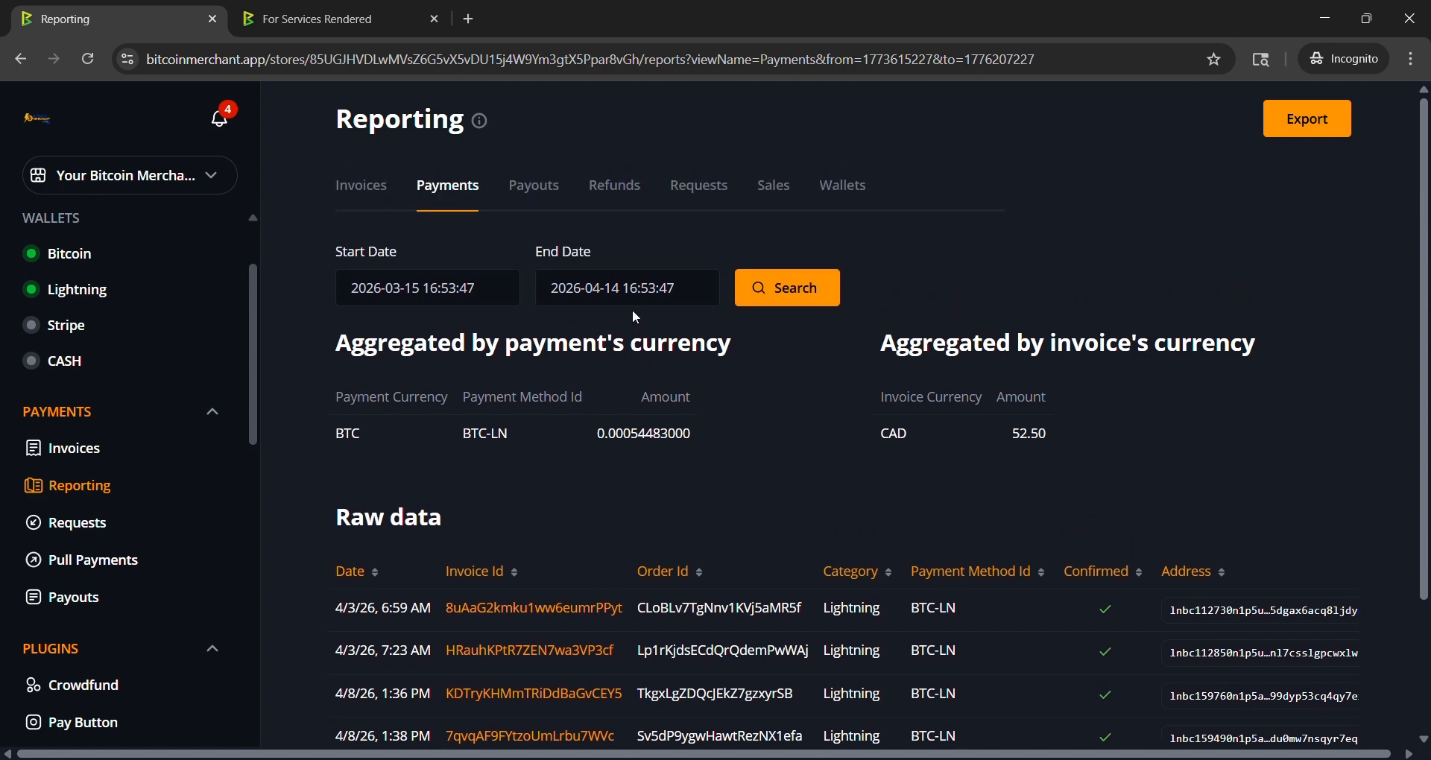
# Step: Review the requests report, including revenue by label and payment method and the raw data for each payment request
pyautogui.click(616, 186)
pyautogui.click(705, 190)
pyautogui.scroll(-3, 745, 417)
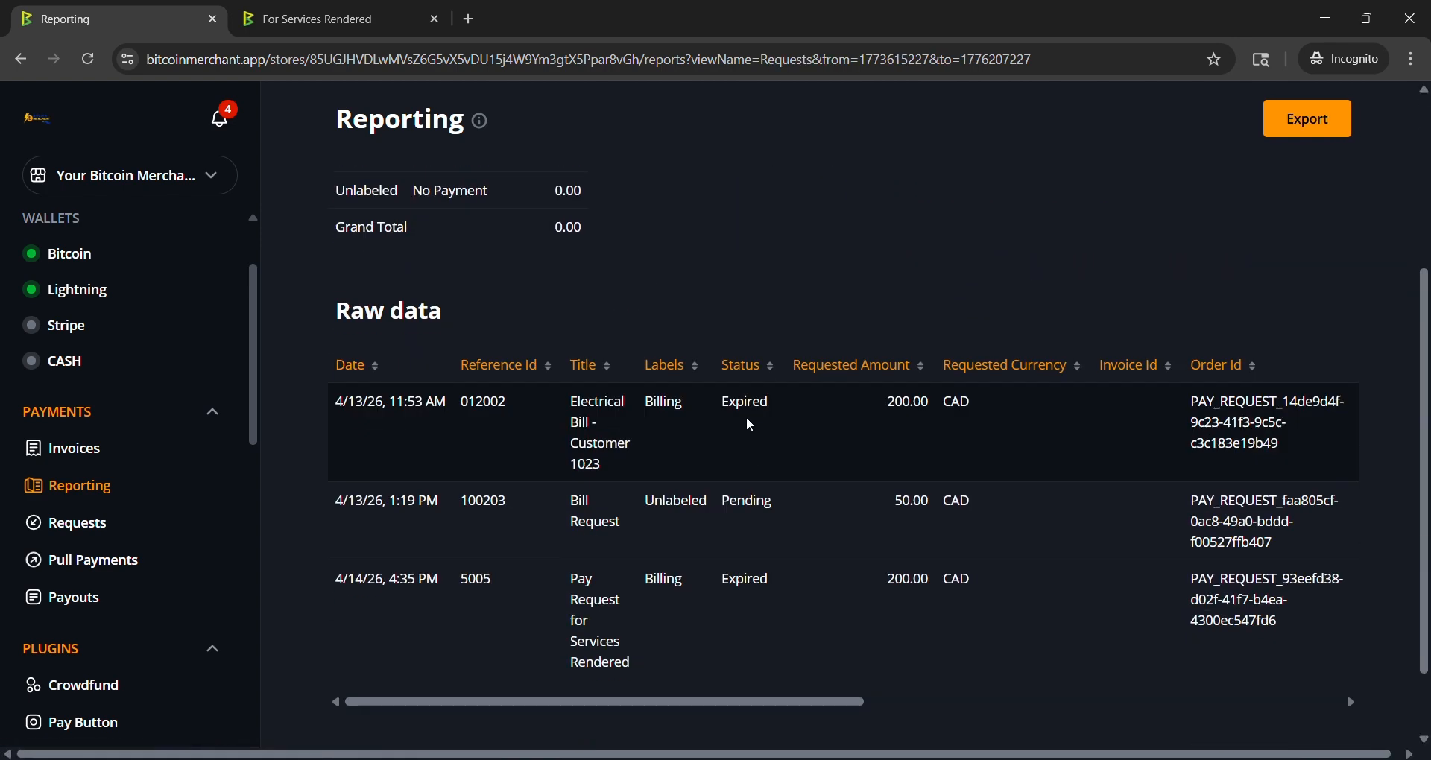
pyautogui.scroll(1, 669, 626)
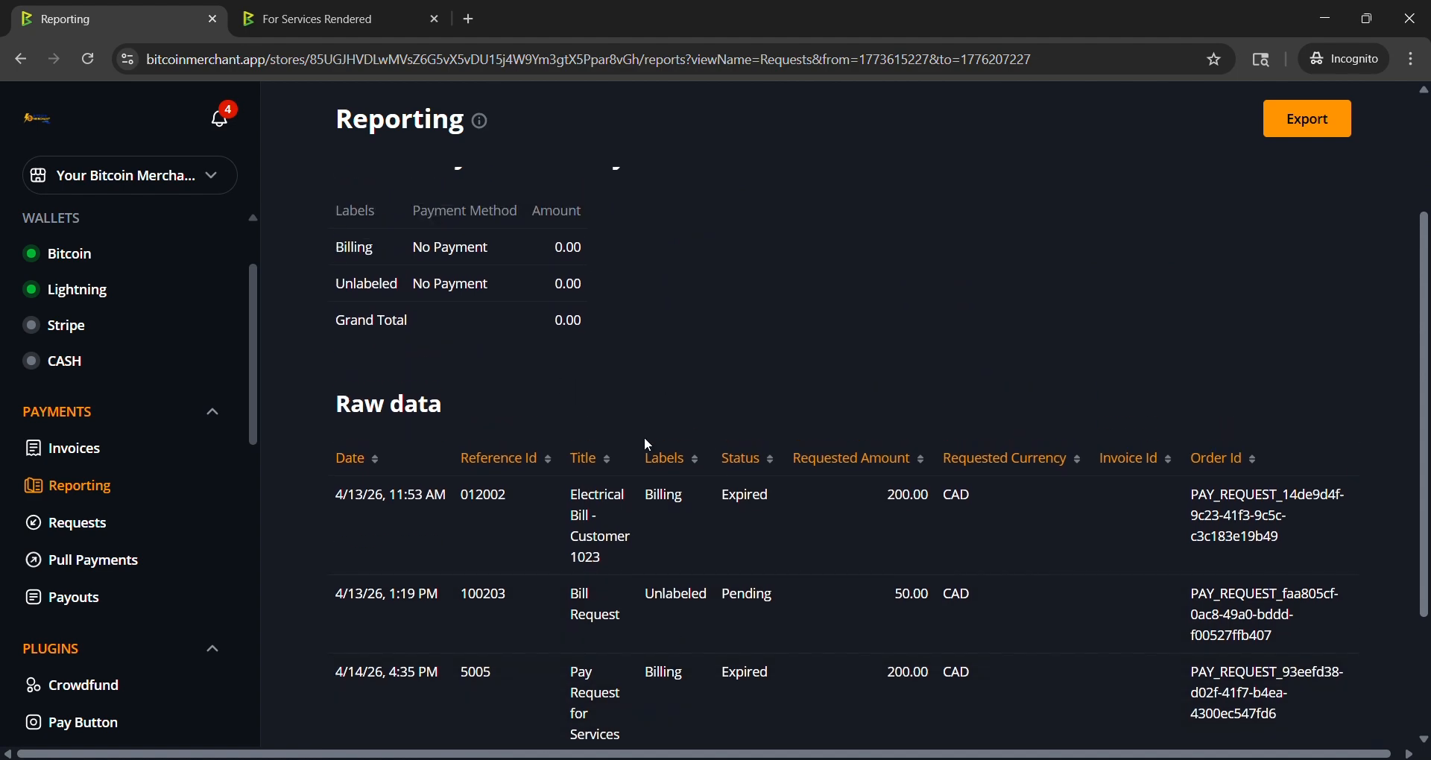
pyautogui.scroll(2, 656, 440)
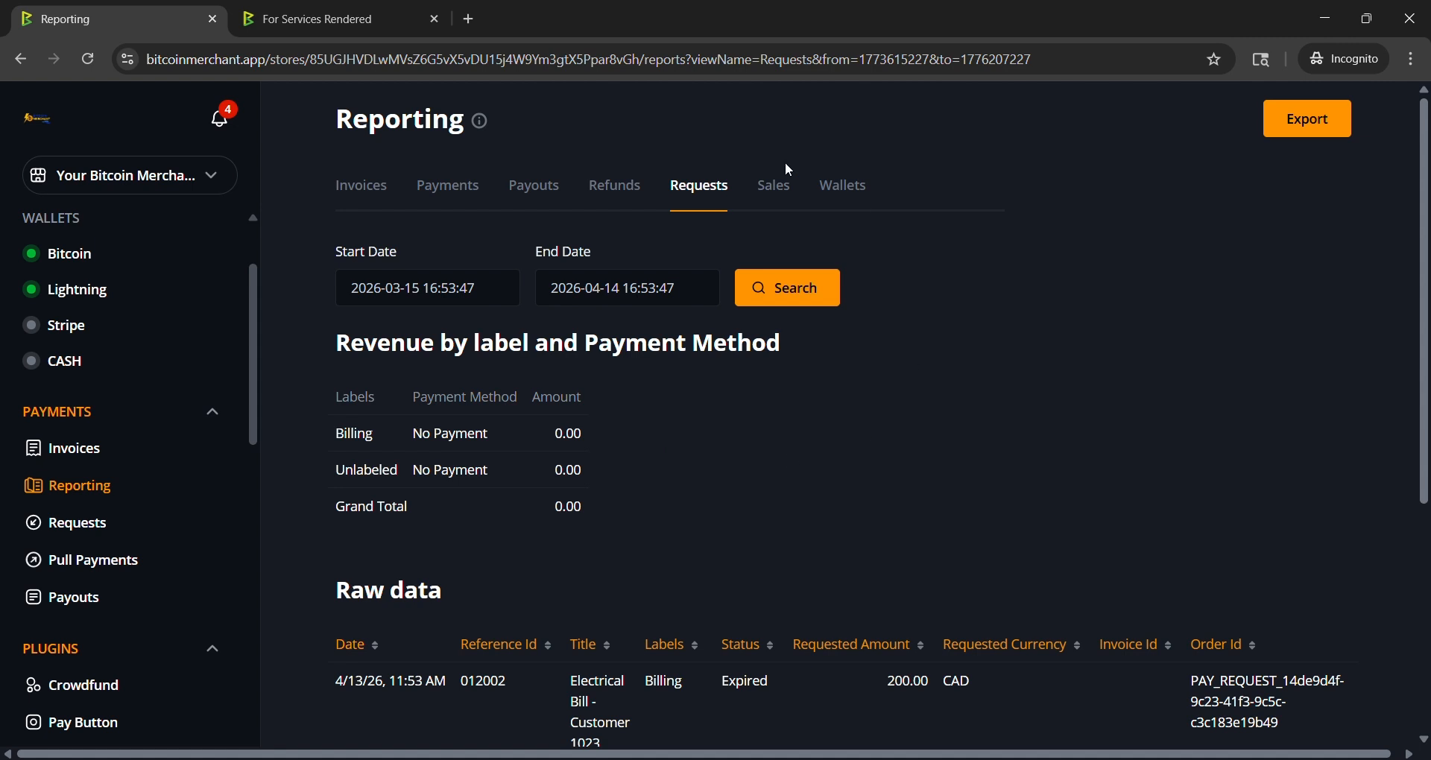
# Step: Look through the sales, payouts and refunds reports, checking the refunds' aggregated amounts and raw data
pyautogui.click(772, 191)
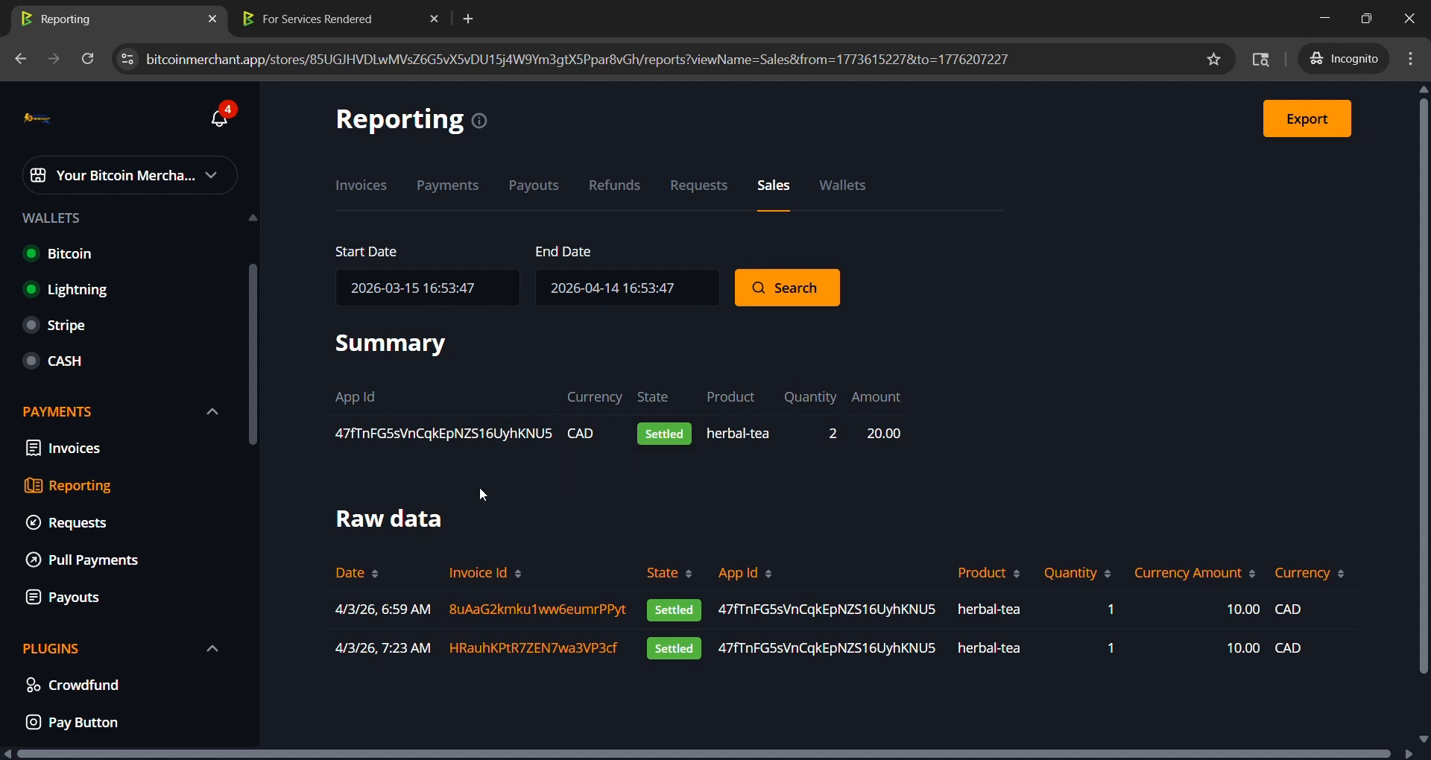
pyautogui.click(530, 199)
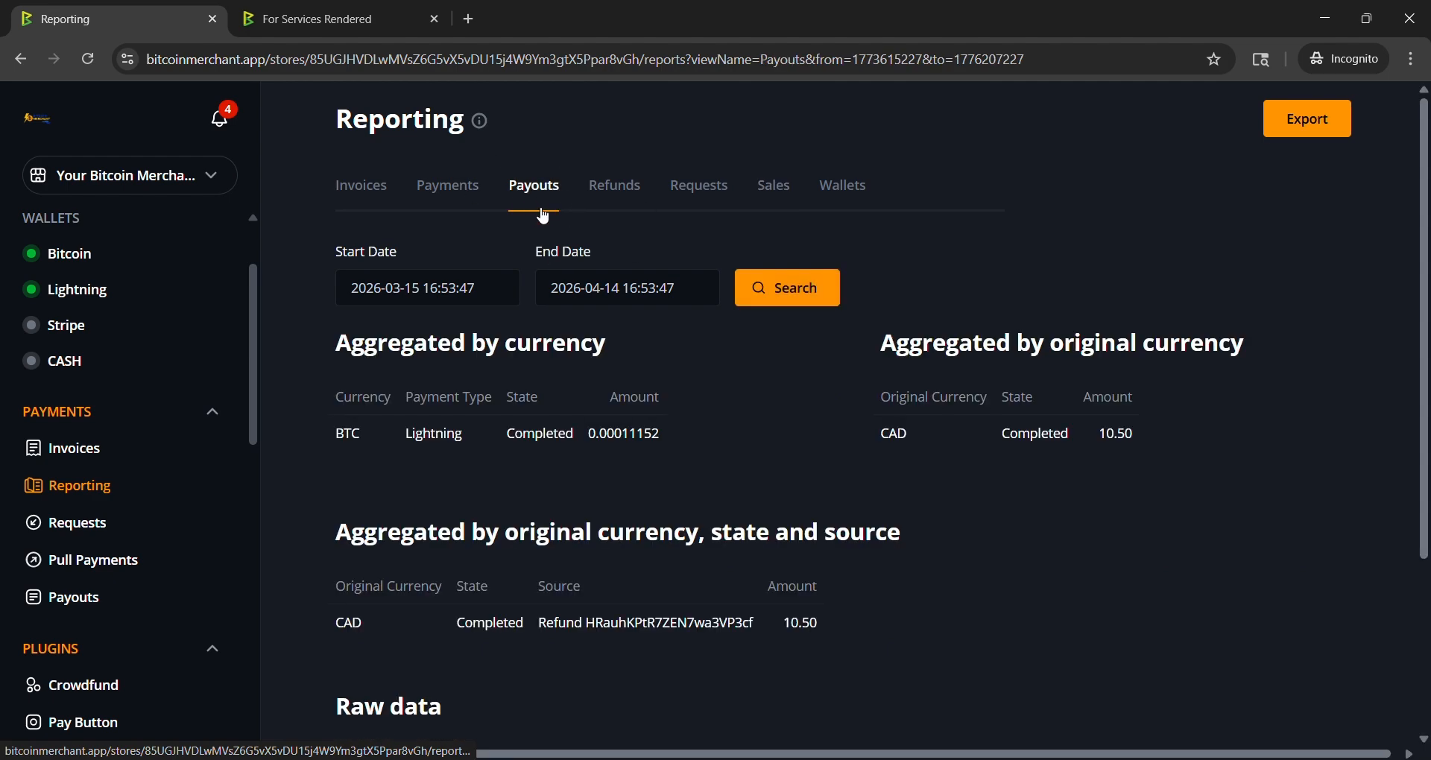
pyautogui.click(597, 188)
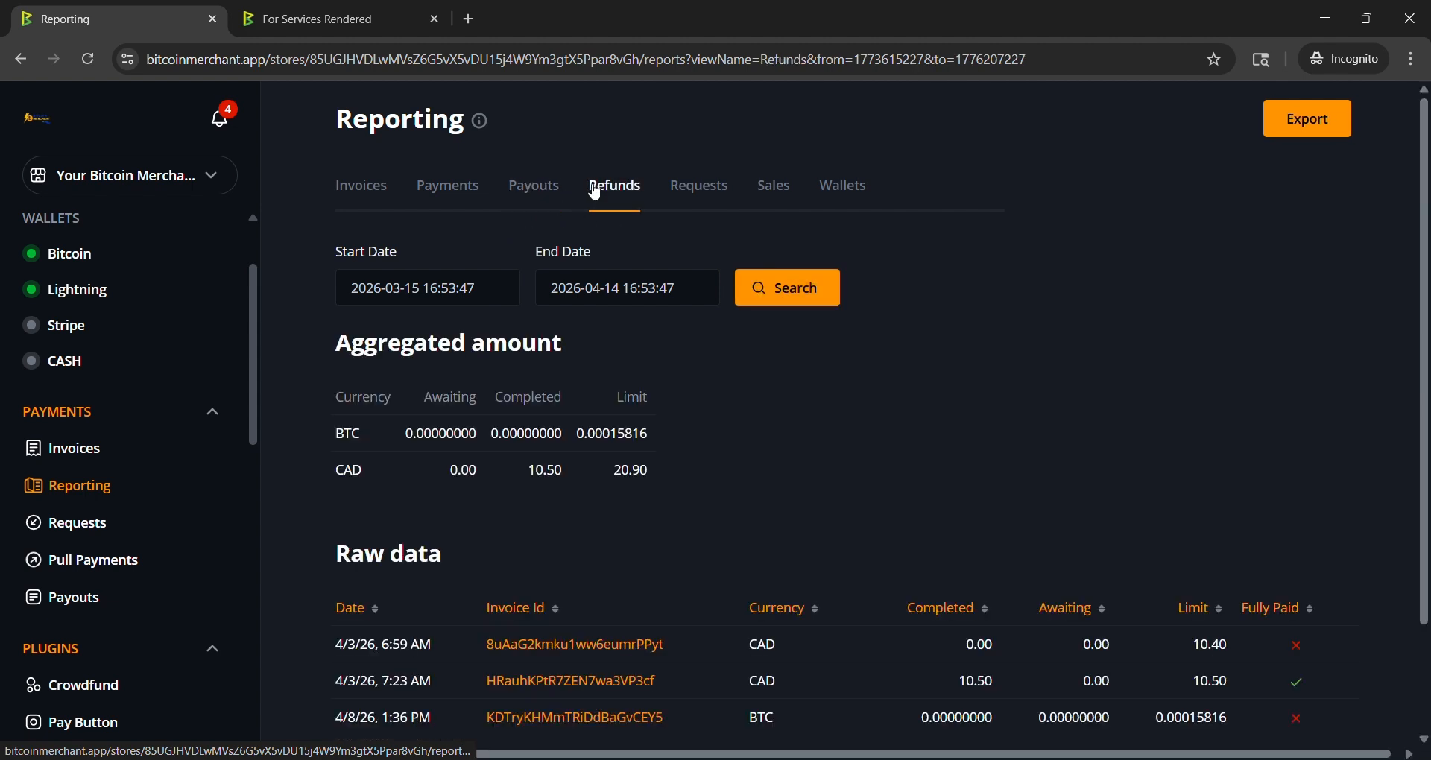
pyautogui.scroll(-2, 655, 402)
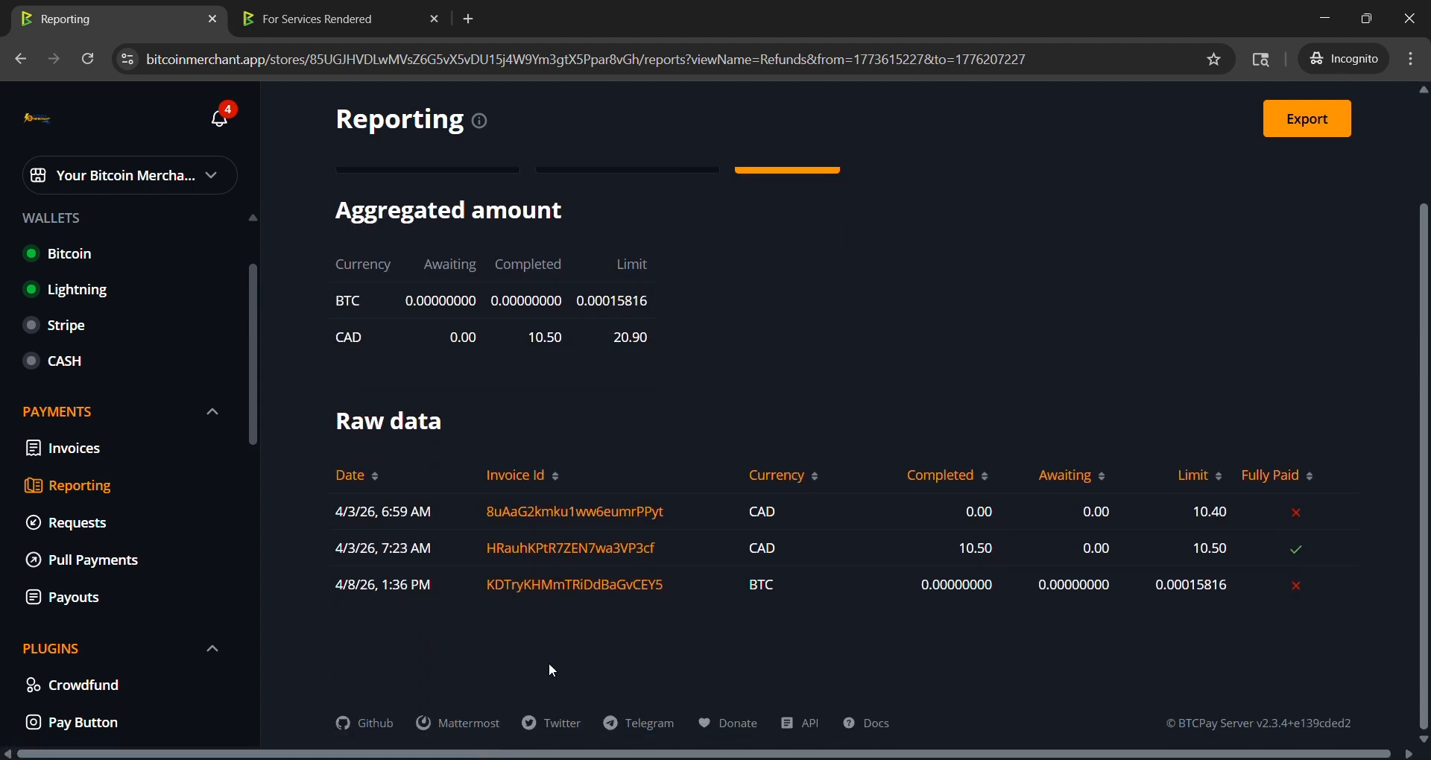
pyautogui.scroll(2, 544, 611)
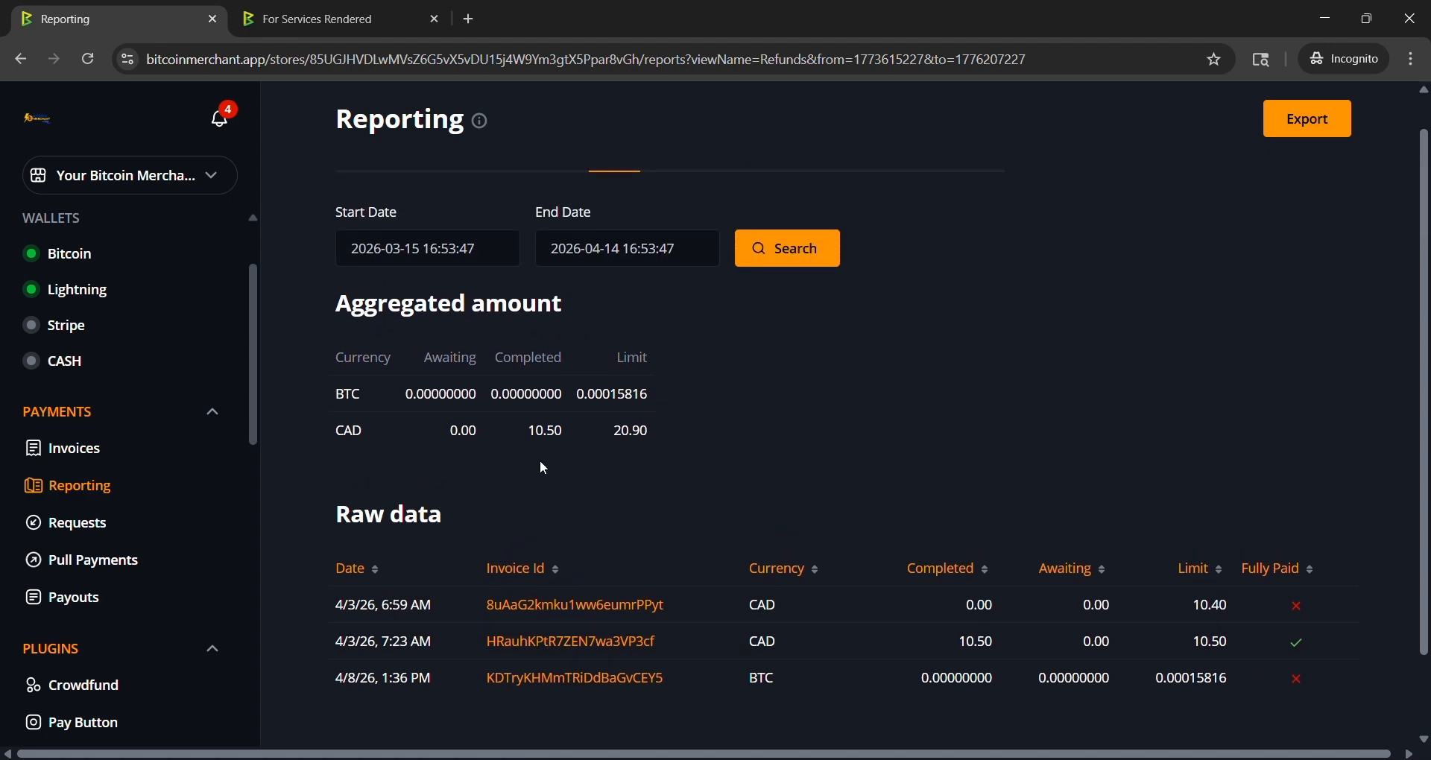
pyautogui.scroll(1, 633, 548)
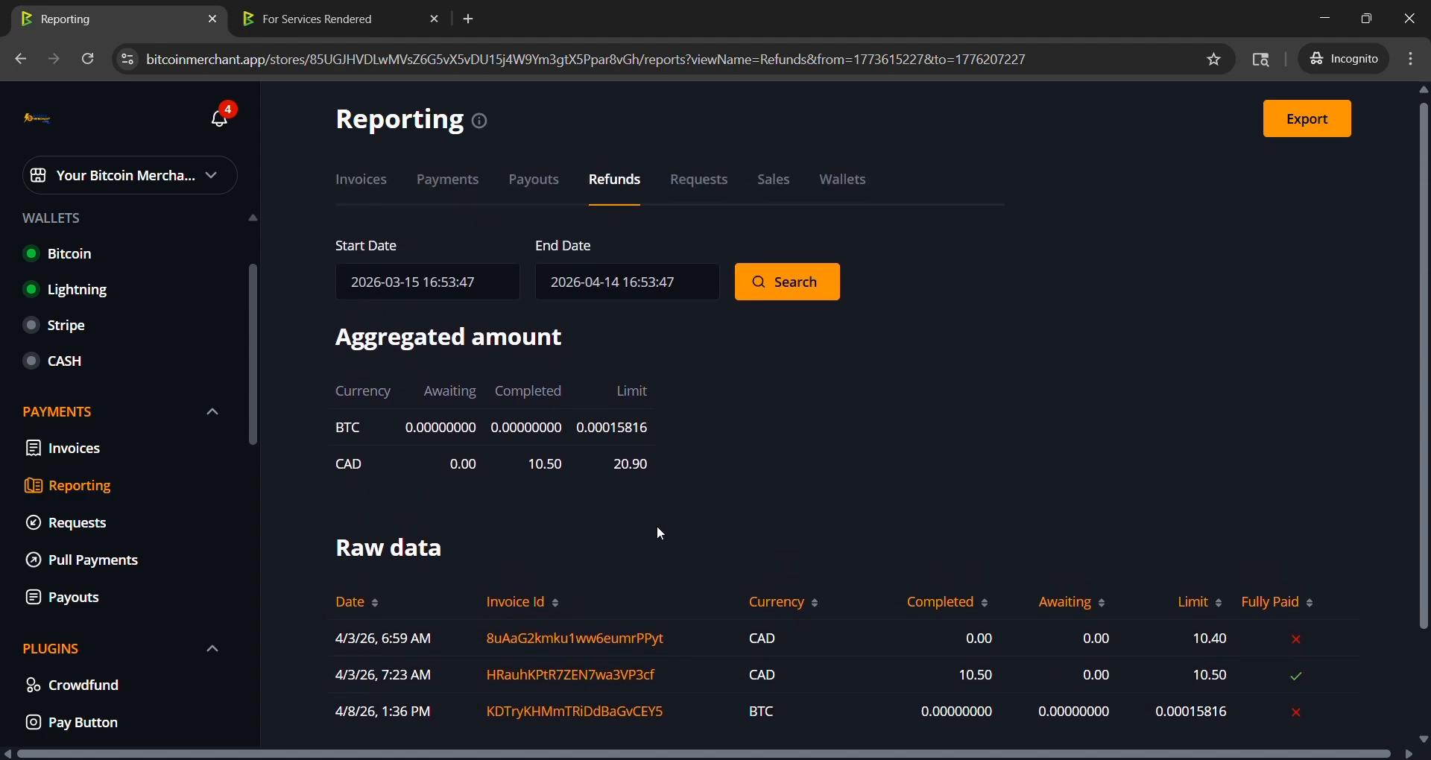
# Step: Check the wallets report and return to the invoices report
pyautogui.click(846, 190)
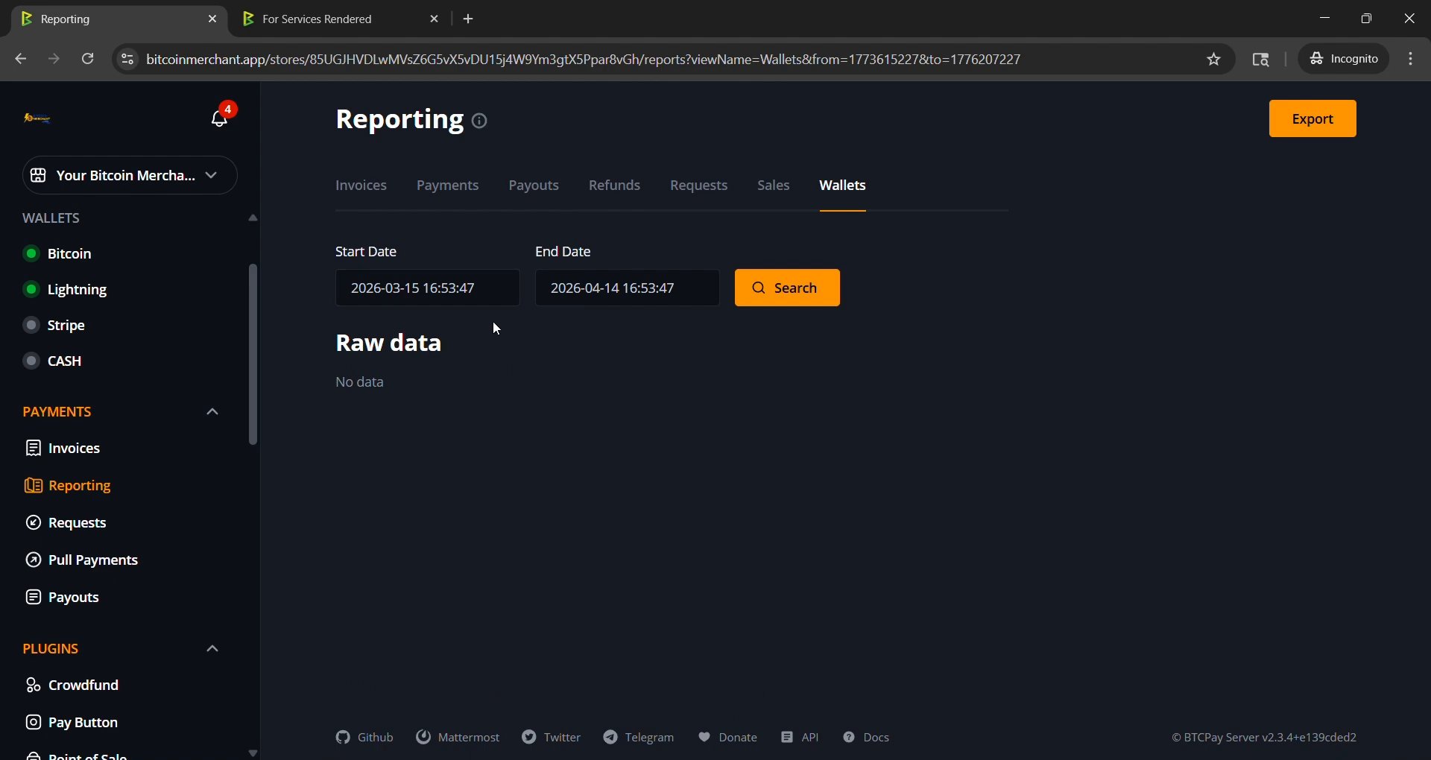
pyautogui.click(443, 186)
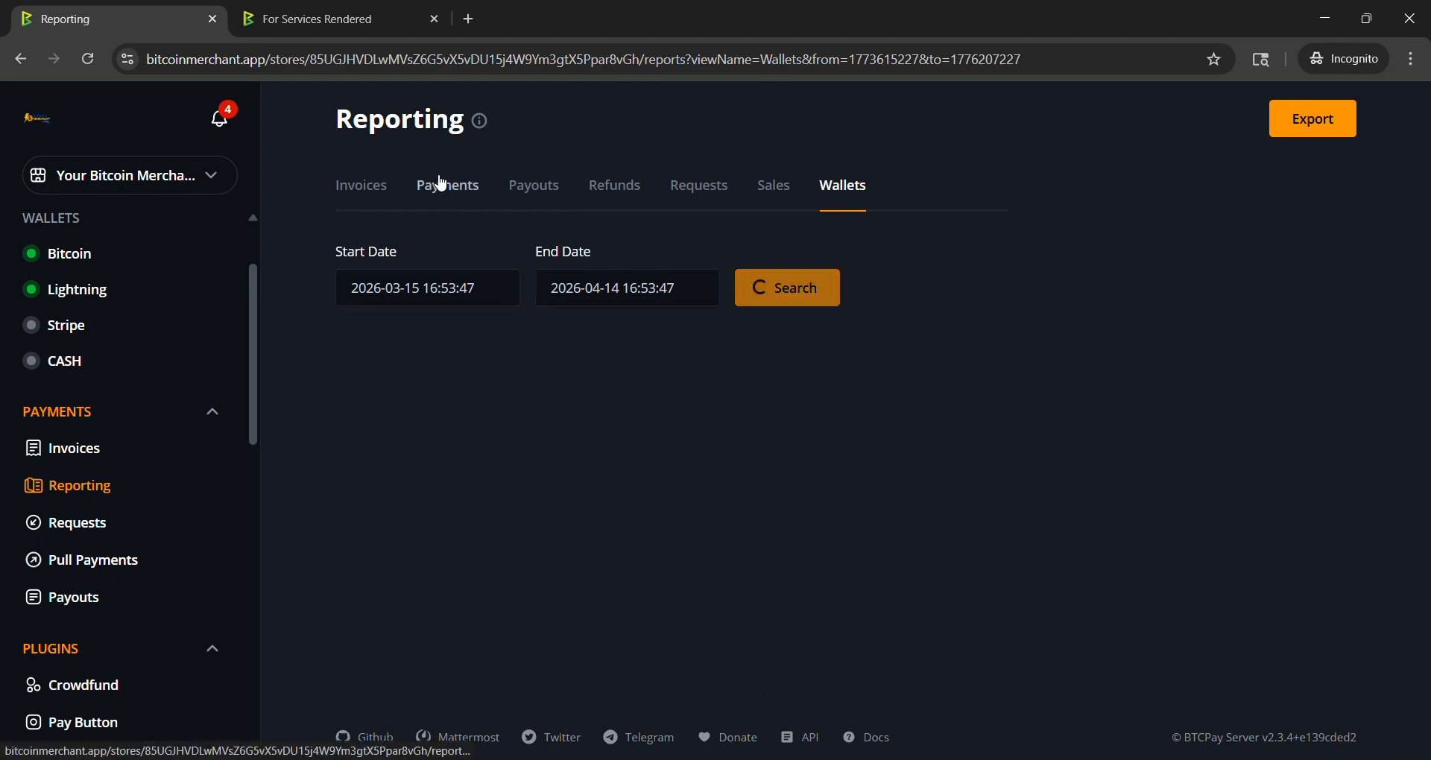
pyautogui.click(363, 188)
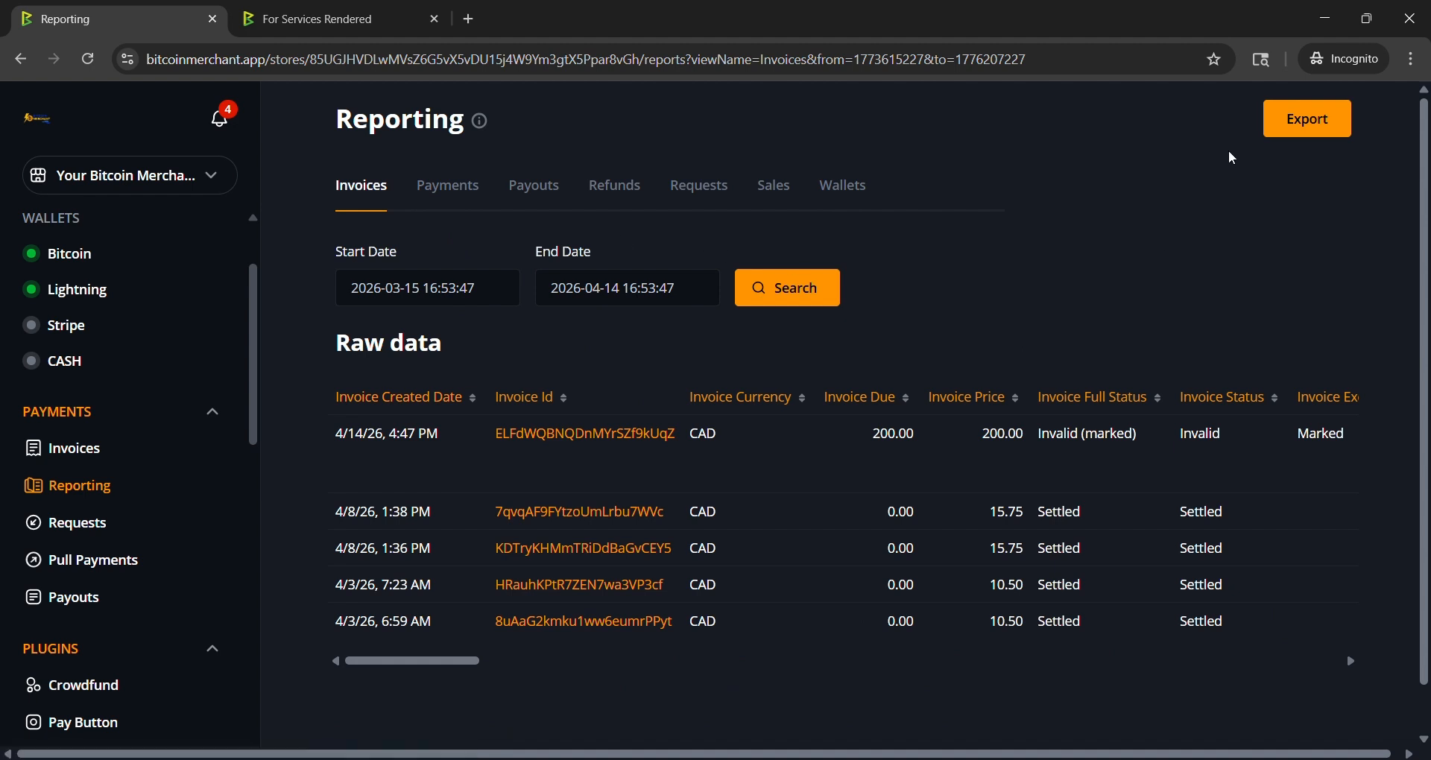